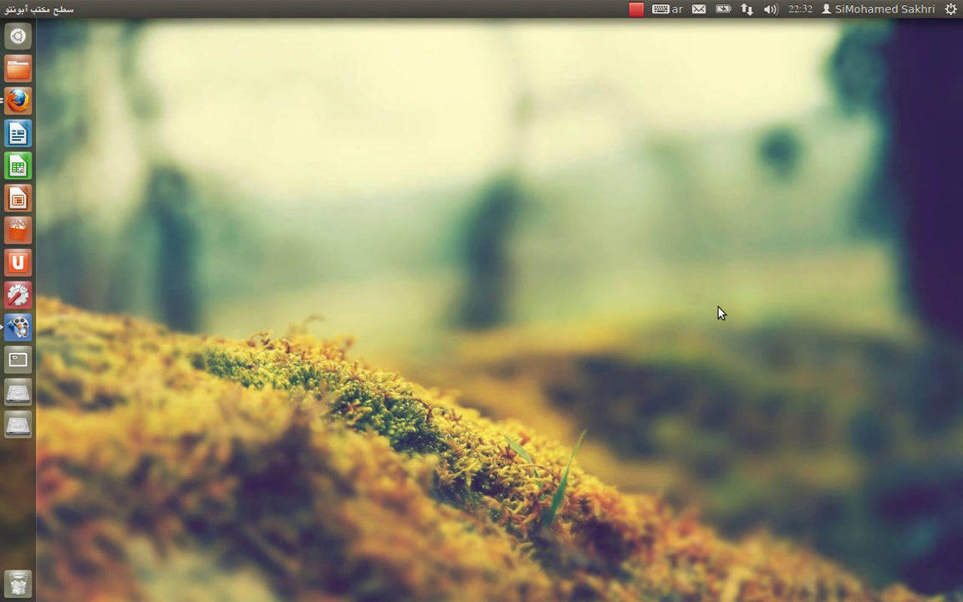
View the desktop background settings and the file chooser for adding wallpaper images, and close both without changing anything
{"action": "right_click", "coordinate": [562, 185]}
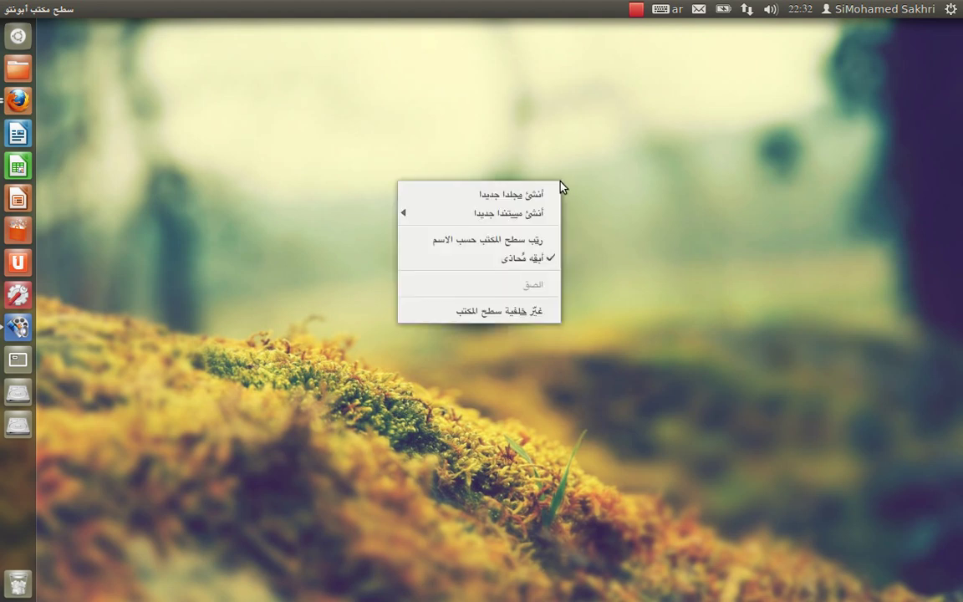
{"action": "left_click", "coordinate": [511, 314]}
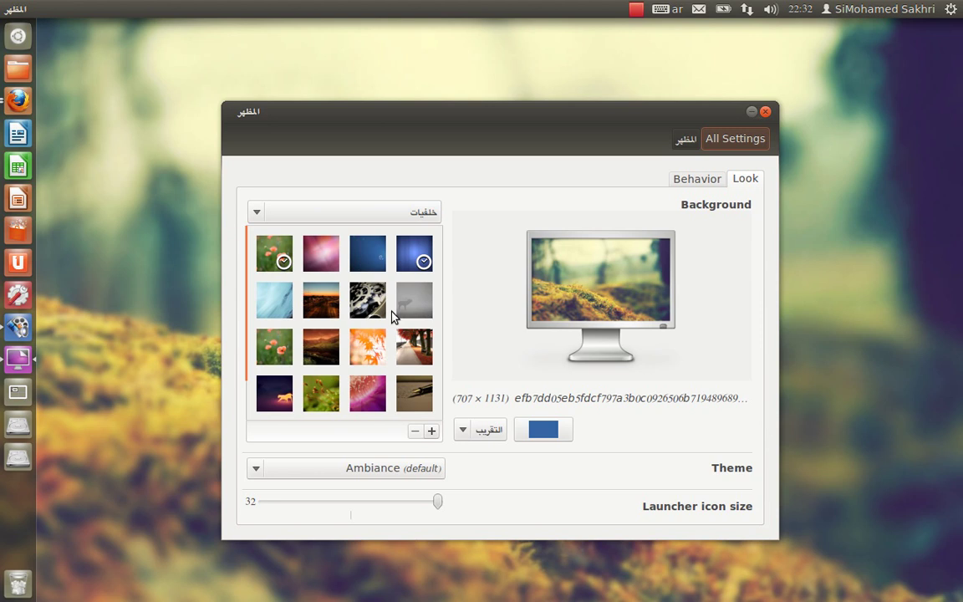
{"action": "left_click", "coordinate": [432, 430]}
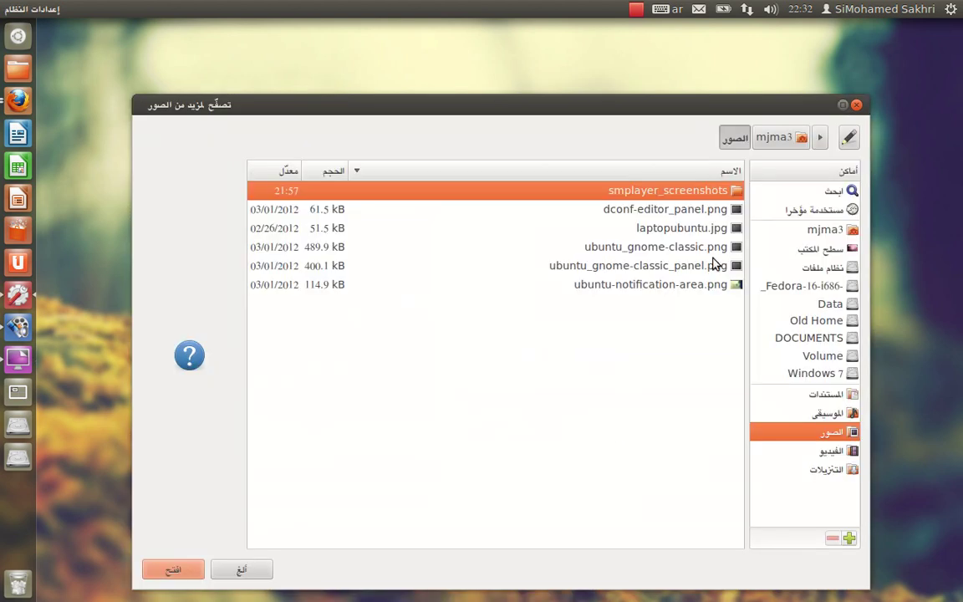
{"action": "left_click", "coordinate": [856, 104]}
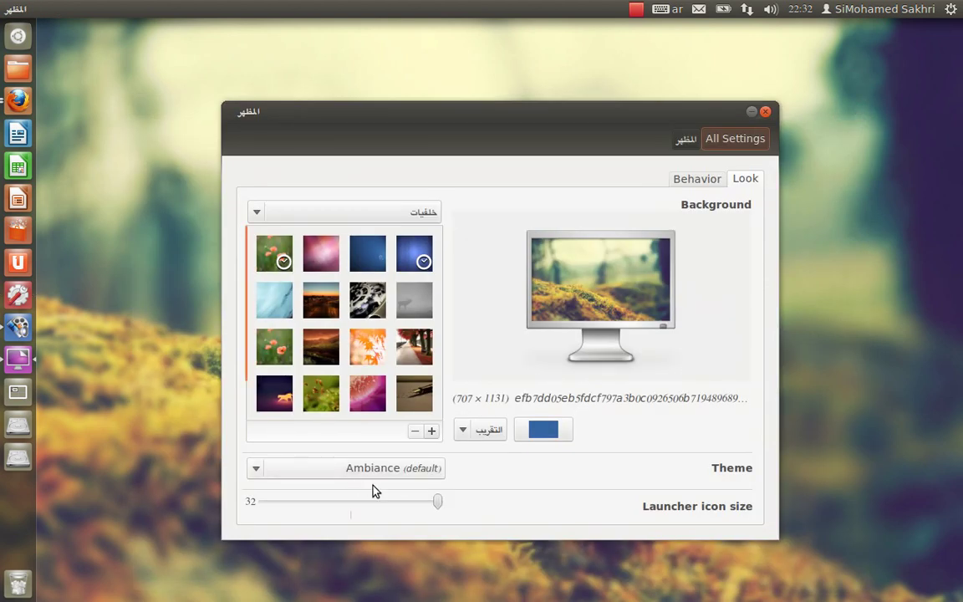
{"action": "left_click", "coordinate": [765, 112]}
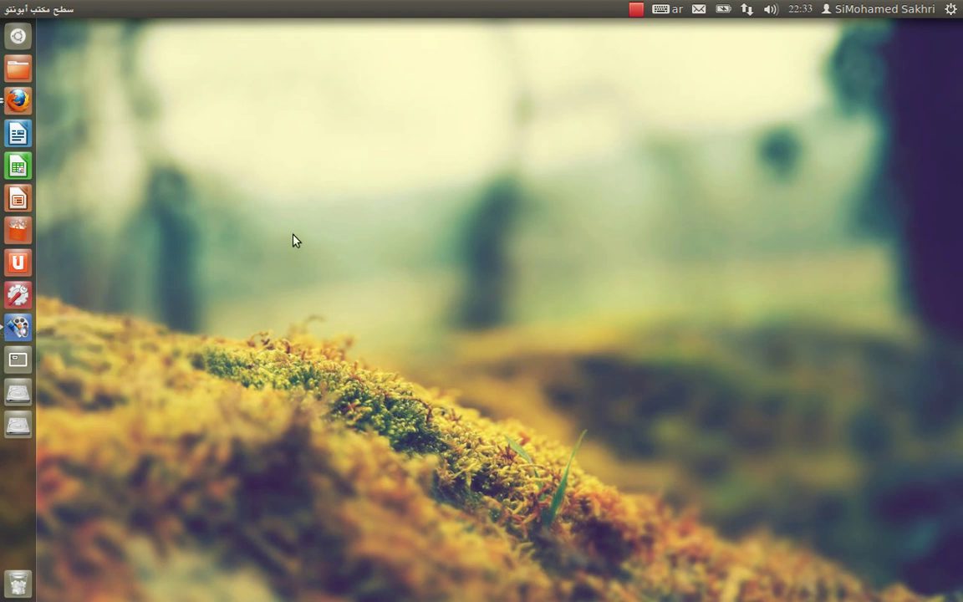
Bring the SMPlayer window to the front and close the player
{"action": "left_click", "coordinate": [17, 327]}
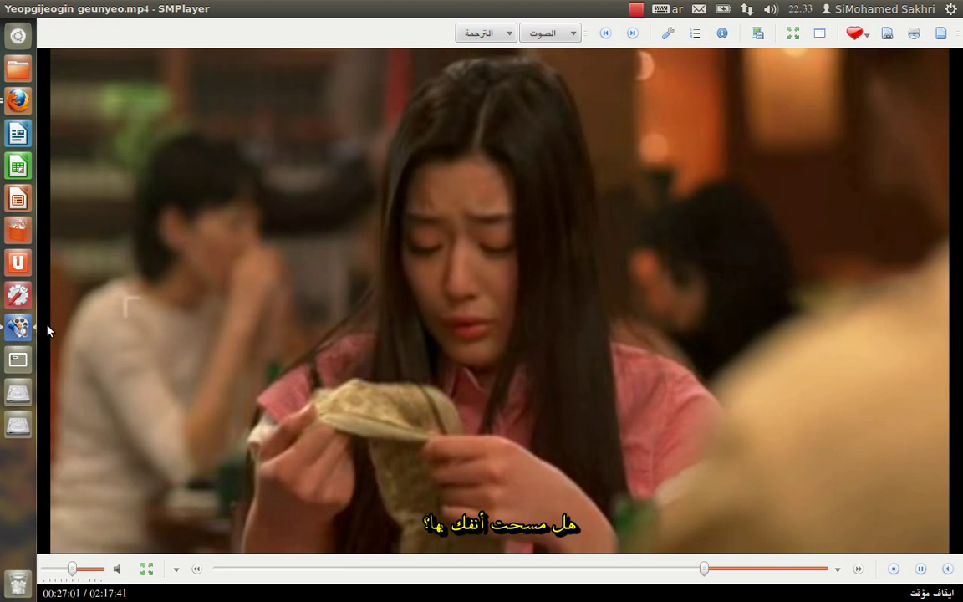
{"action": "mouse_move", "coordinate": [100, 15]}
{"action": "left_click", "coordinate": [9, 9]}
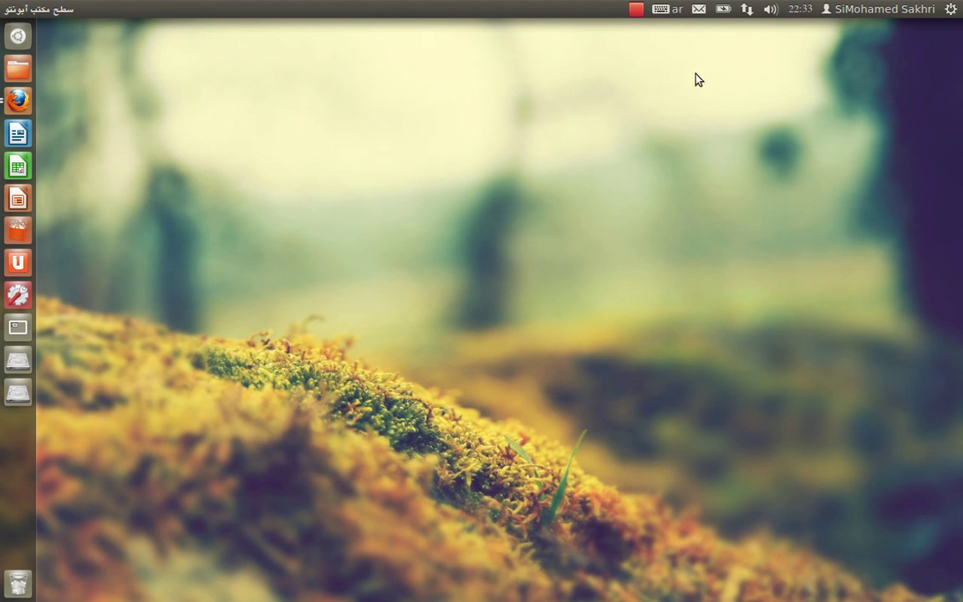
Look through the system indicators for keyboard layout, messaging, user accounts and session options
{"action": "left_click", "coordinate": [663, 10]}
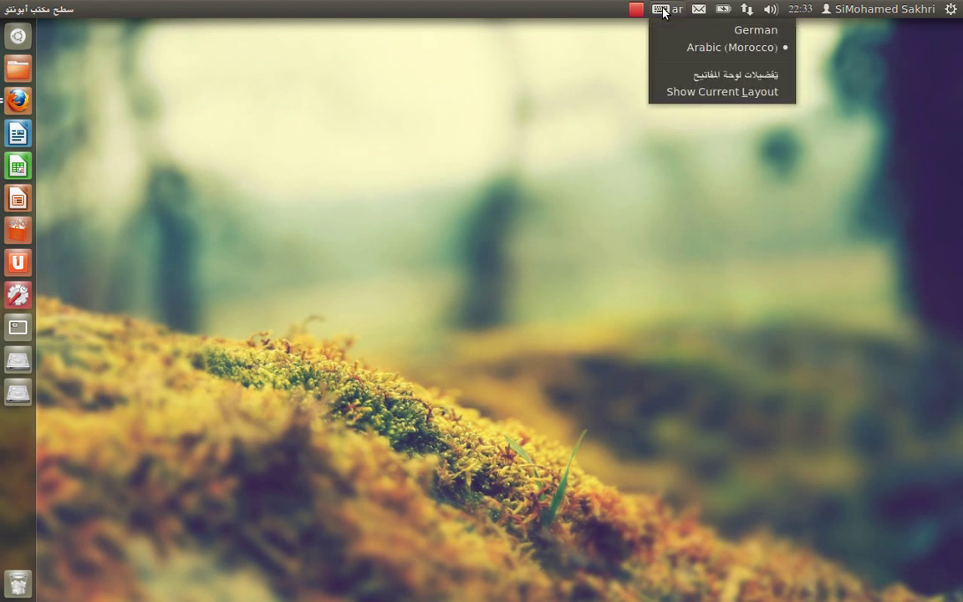
{"action": "left_click", "coordinate": [698, 10]}
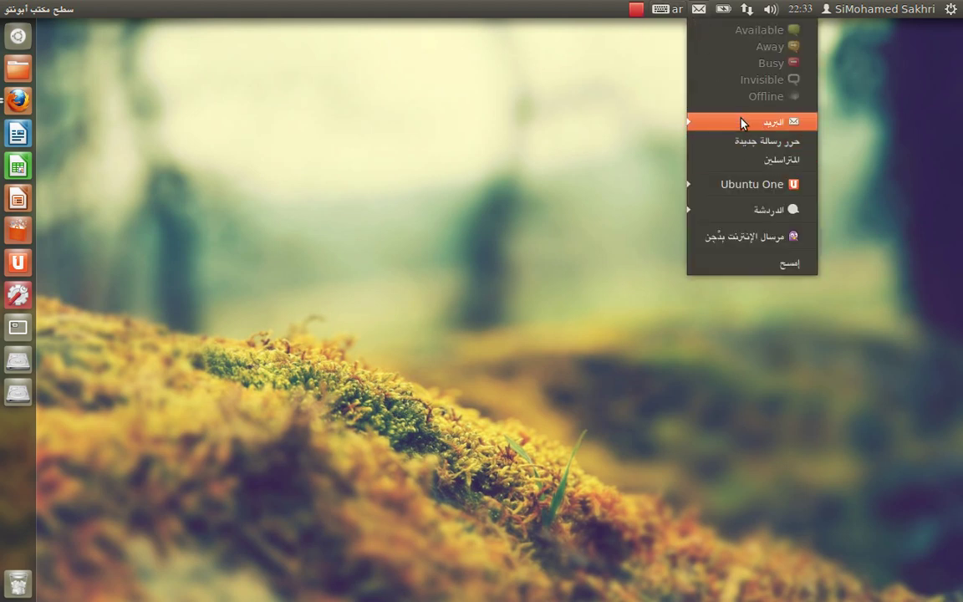
{"action": "mouse_move", "coordinate": [724, 10]}
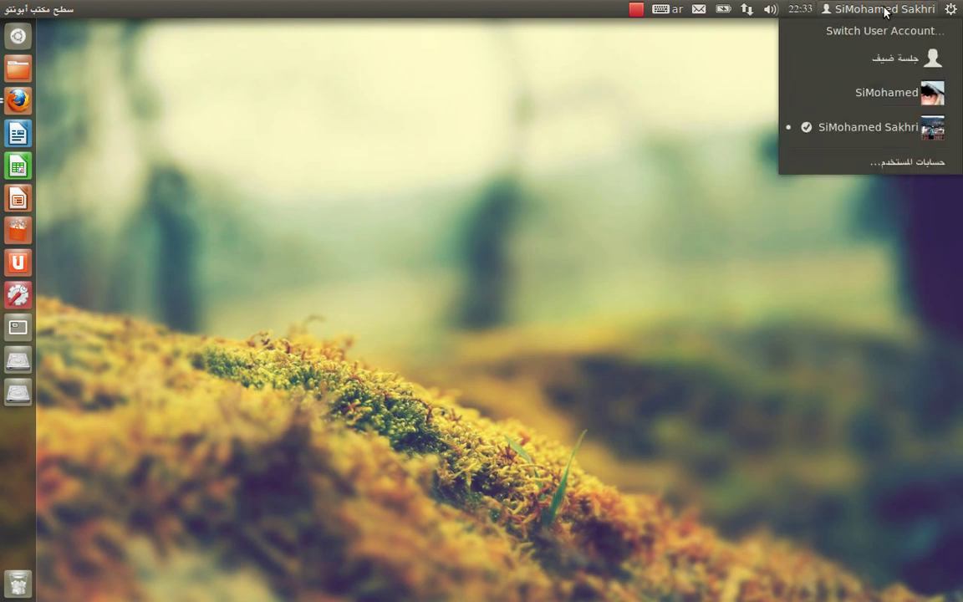
{"action": "mouse_move", "coordinate": [960, 7]}
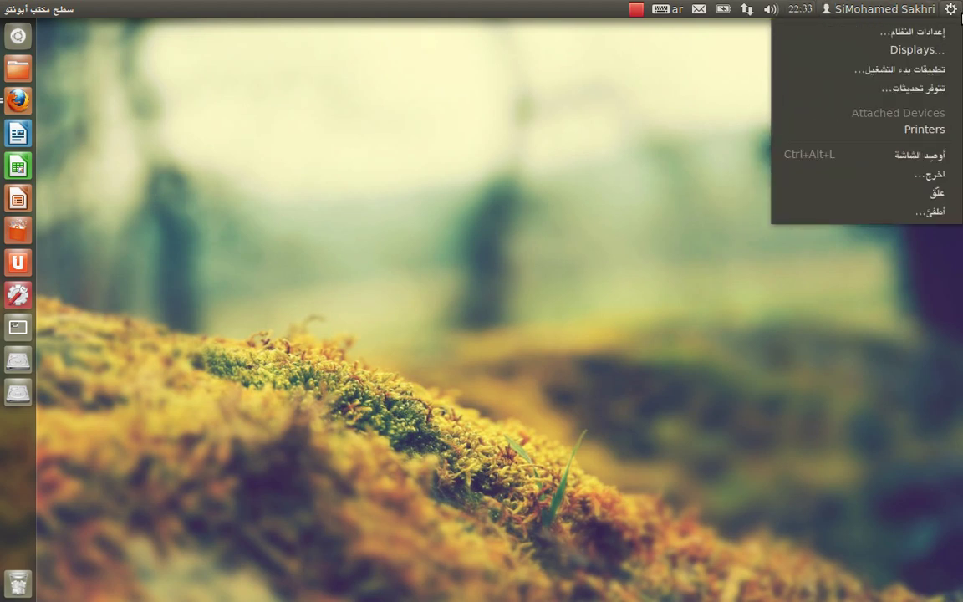
{"action": "left_click", "coordinate": [320, 209]}
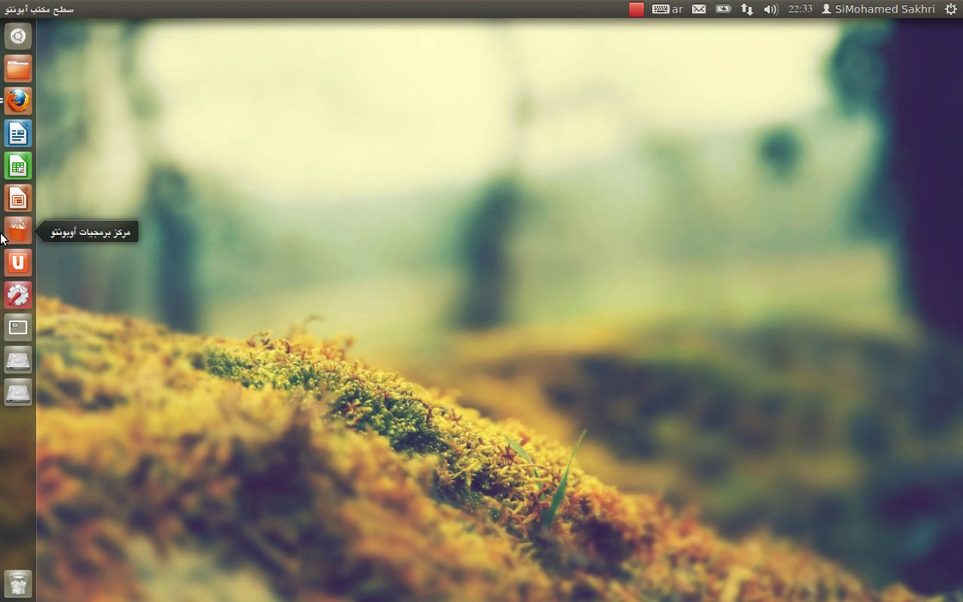
Search the Dash for "جم" to find the image editor, and clear the search
{"action": "left_click", "coordinate": [19, 37]}
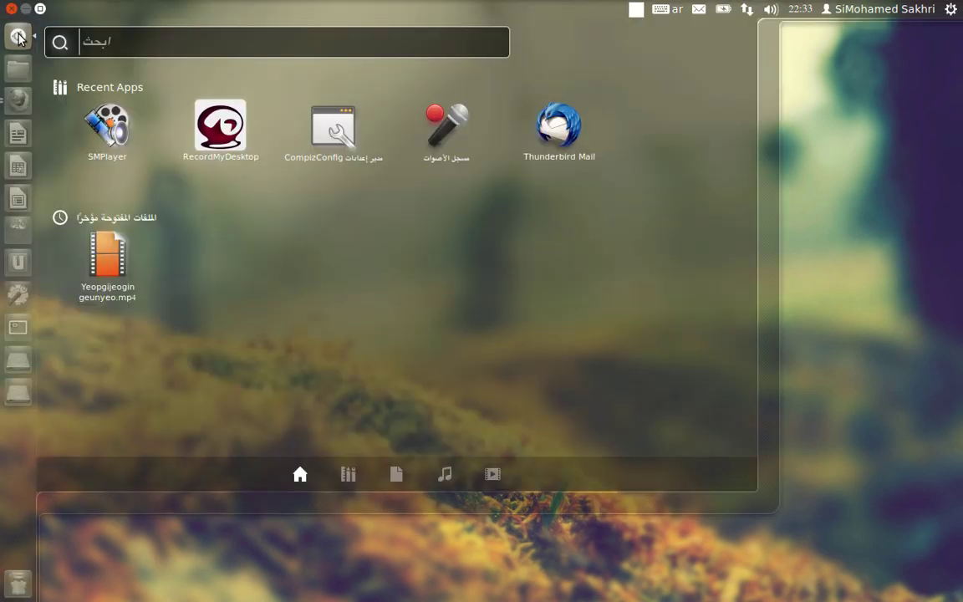
{"action": "left_click", "coordinate": [18, 37]}
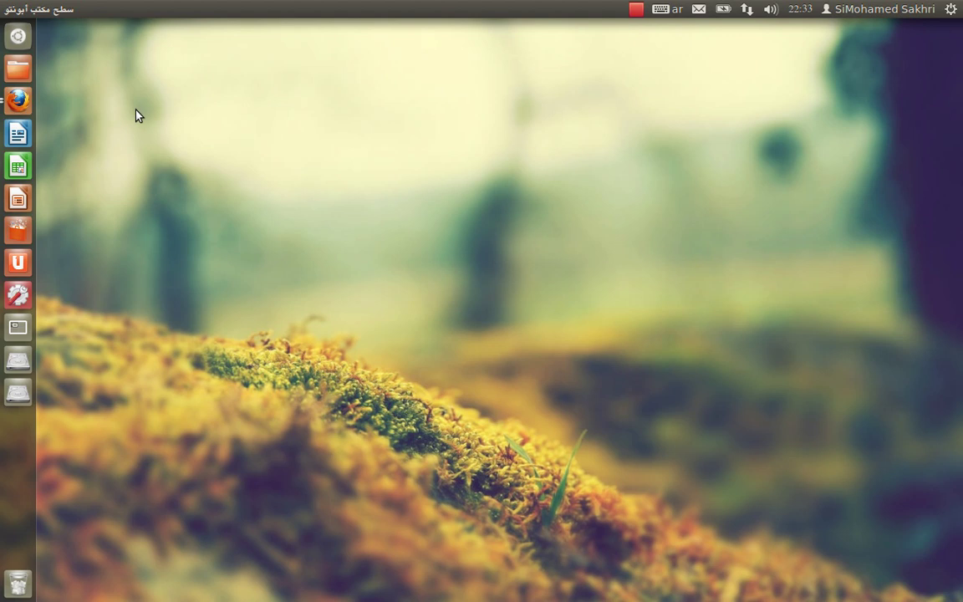
{"action": "key", "text": "super"}
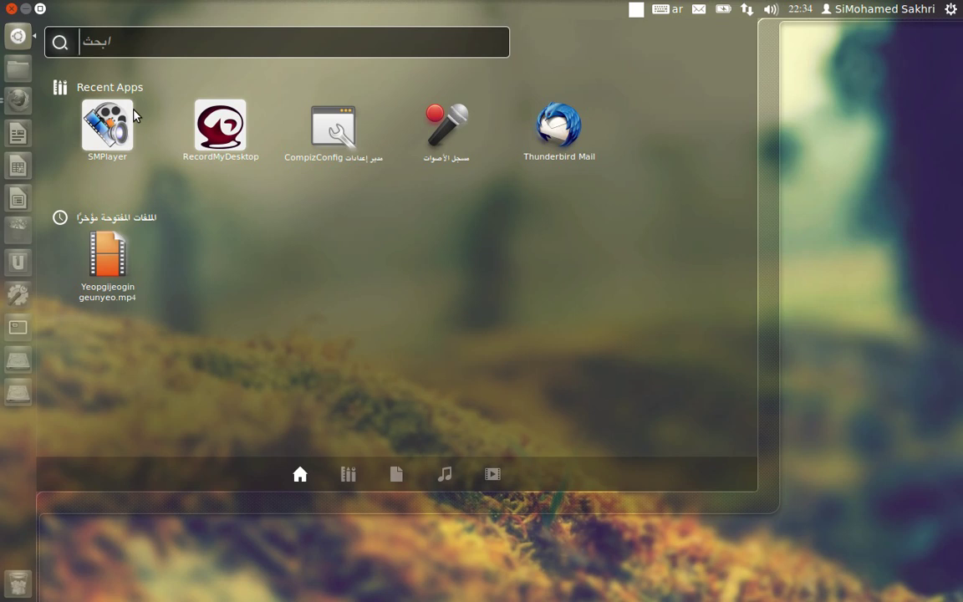
{"action": "type", "text": "جم"}
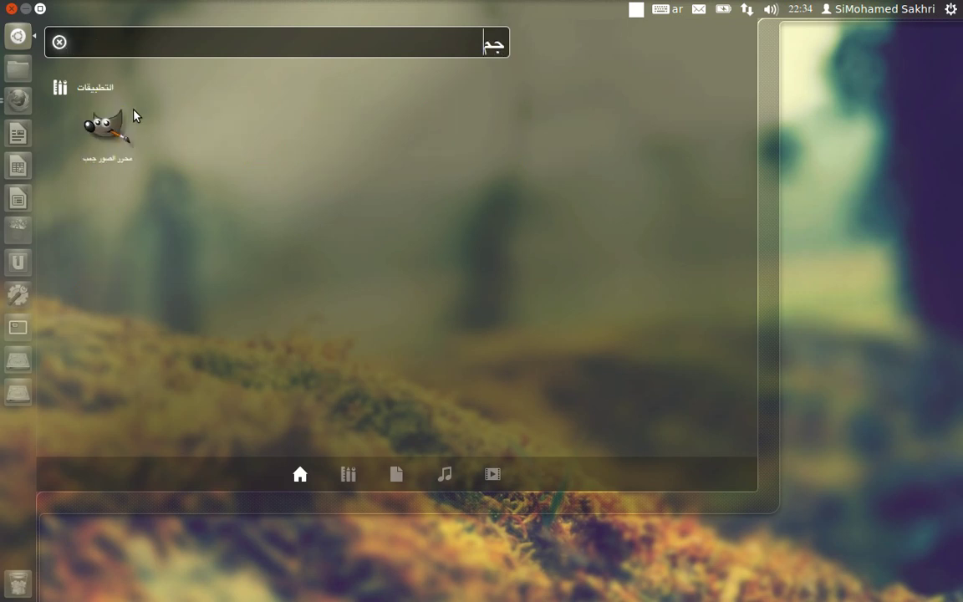
{"action": "key", "text": "BackSpace"}
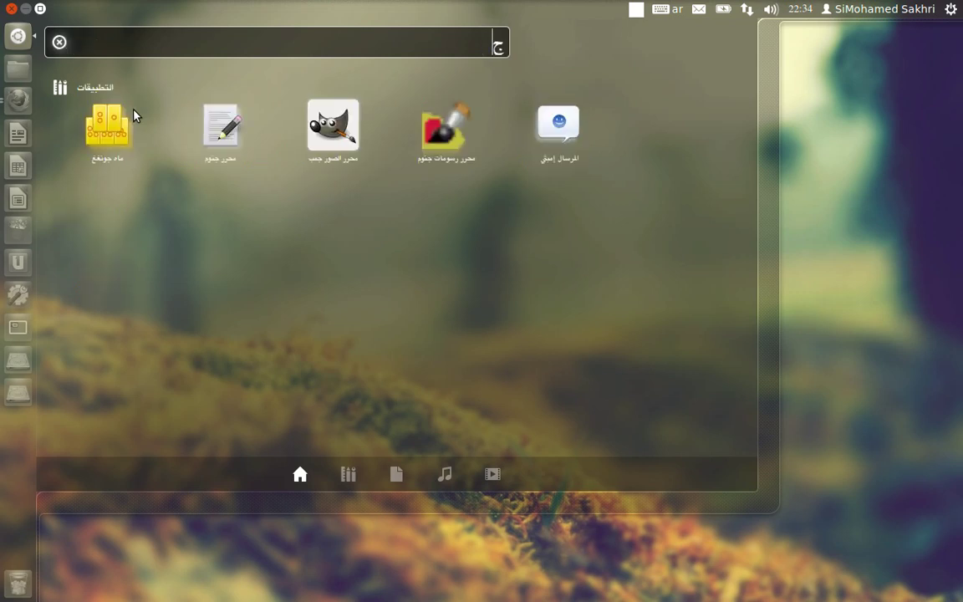
{"action": "type", "text": "م"}
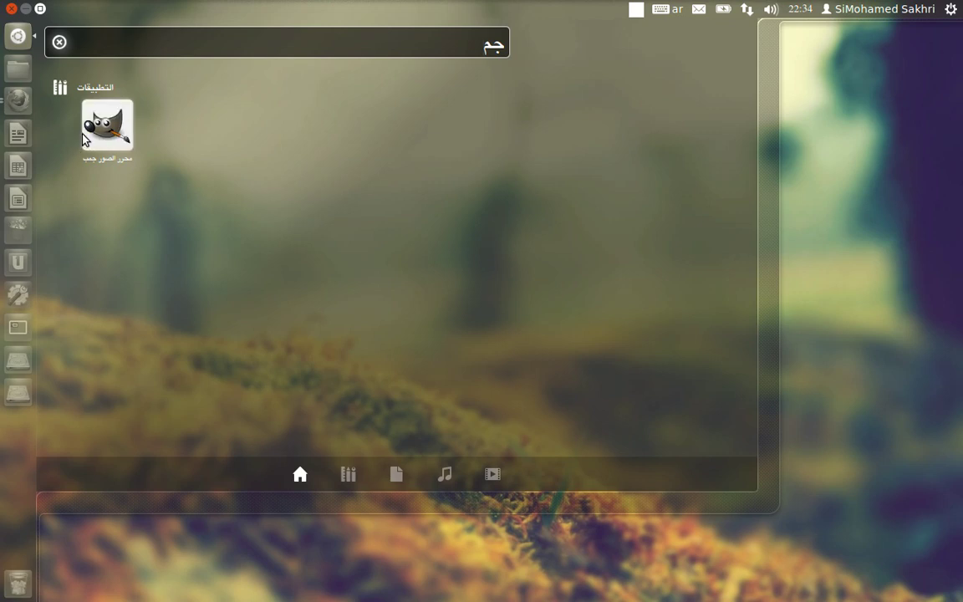
{"action": "left_click", "coordinate": [59, 43]}
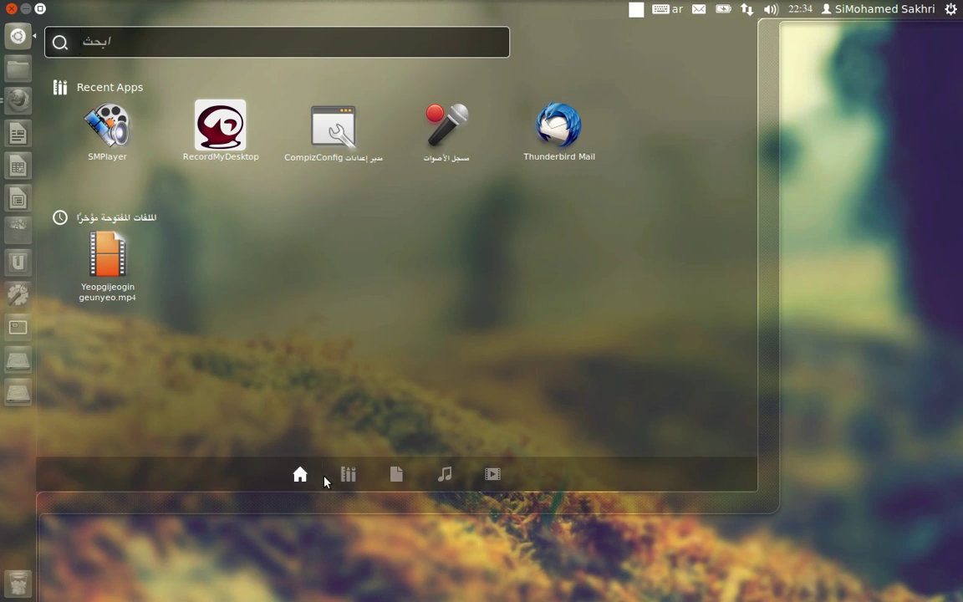
Show the Dash's applications lens, expand the full list of installed applications and browse through it
{"action": "left_click", "coordinate": [350, 479]}
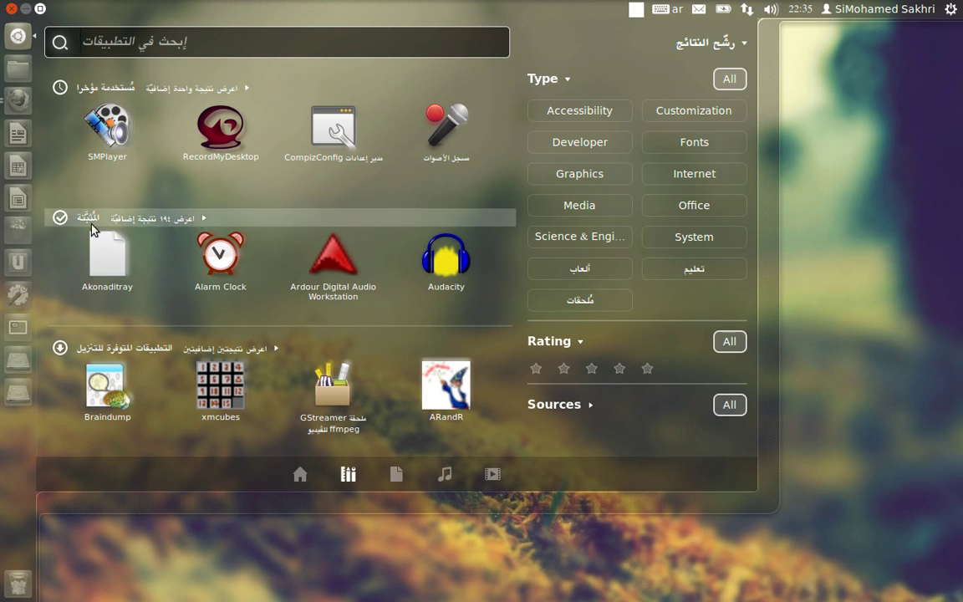
{"action": "left_click", "coordinate": [203, 219]}
{"action": "scroll", "coordinate": [306, 246], "scroll_direction": "down", "scroll_amount": 5}
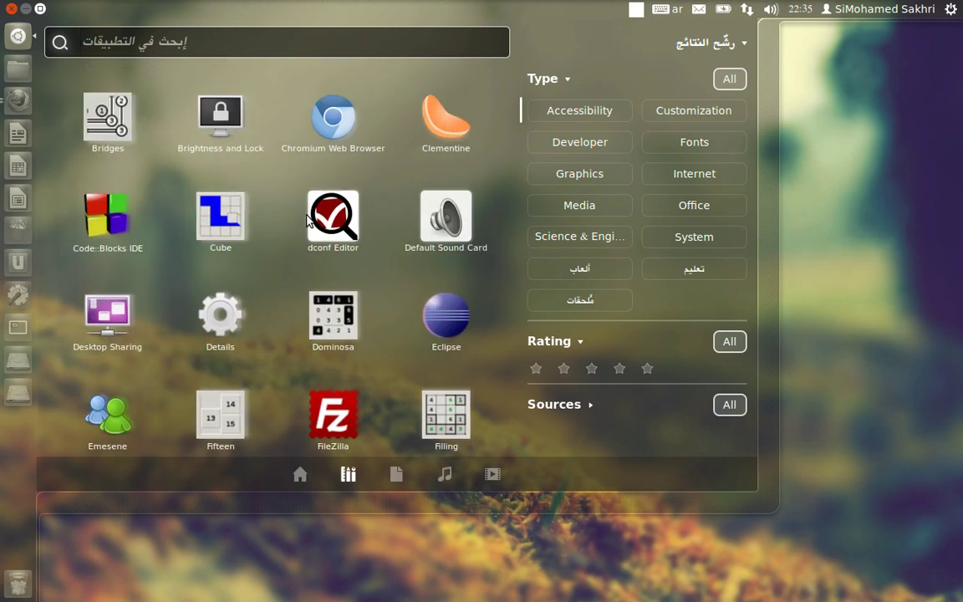
{"action": "scroll", "coordinate": [306, 224], "scroll_direction": "down", "scroll_amount": 4}
{"action": "scroll", "coordinate": [306, 226], "scroll_direction": "down", "scroll_amount": 3}
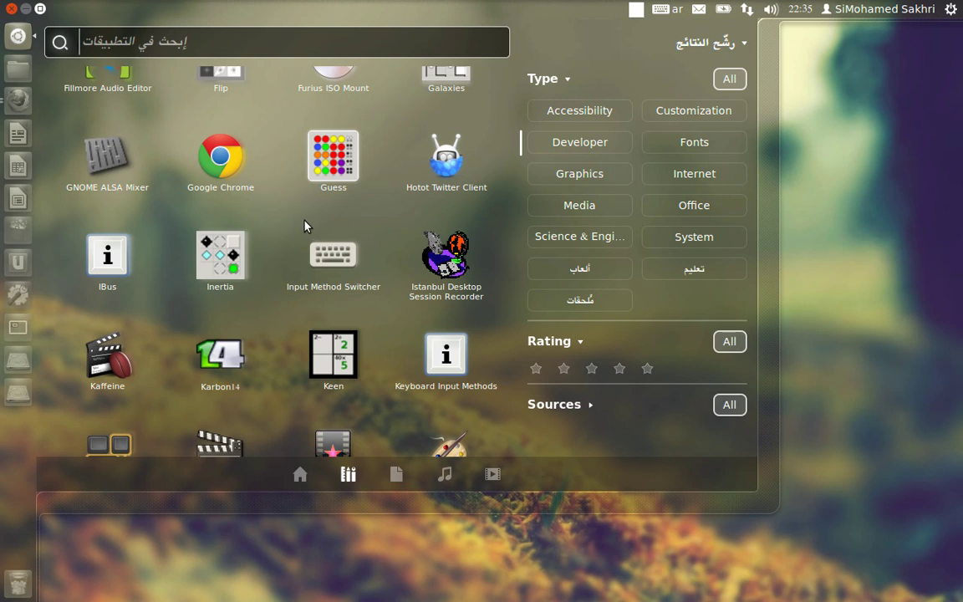
{"action": "scroll", "coordinate": [325, 208], "scroll_direction": "up", "scroll_amount": 5}
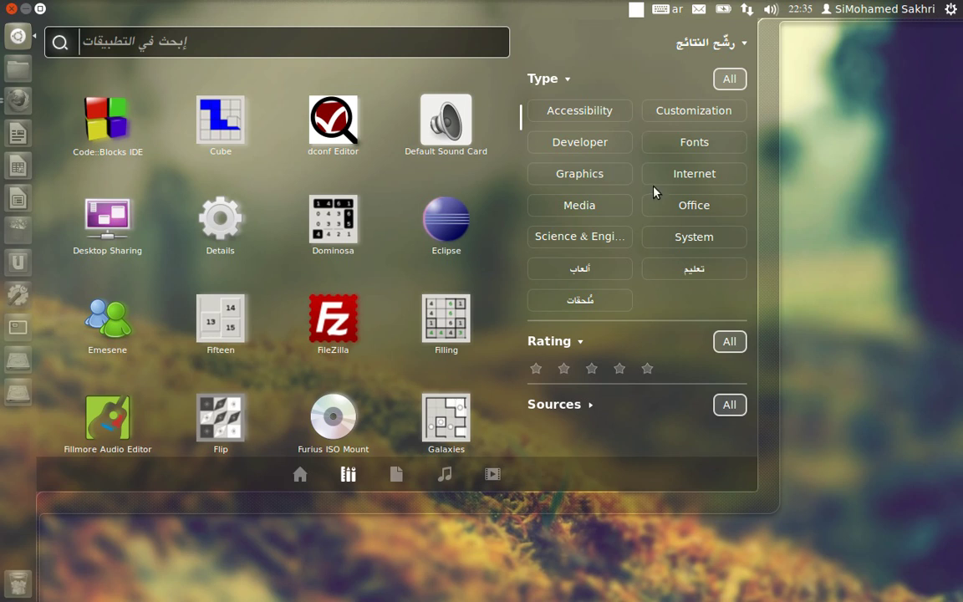
Filter the applications by the Internet type, look through the matching programs and remove the filter
{"action": "left_click", "coordinate": [685, 178]}
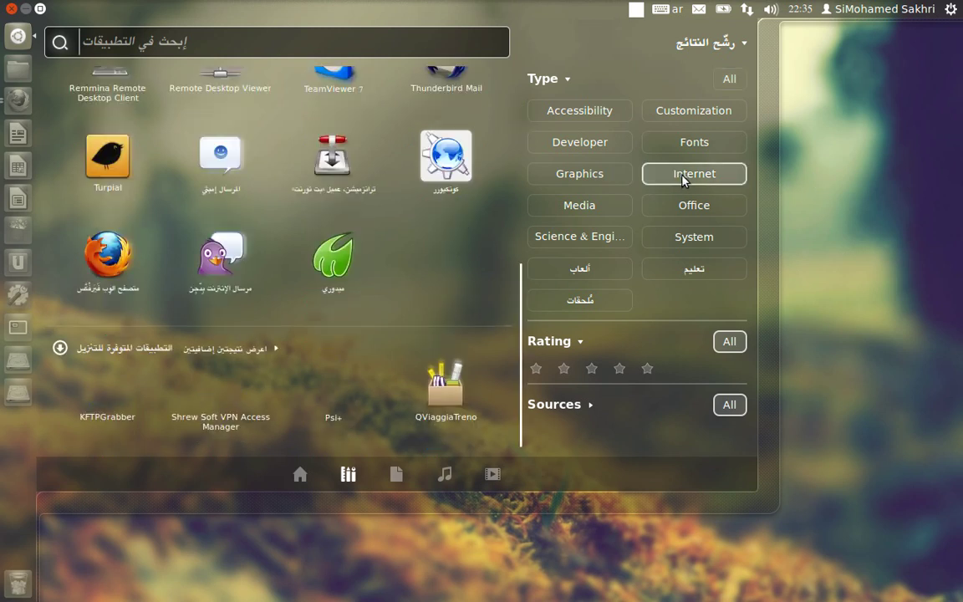
{"action": "scroll", "coordinate": [418, 239], "scroll_direction": "up", "scroll_amount": 2}
{"action": "scroll", "coordinate": [419, 239], "scroll_direction": "up", "scroll_amount": 1}
{"action": "scroll", "coordinate": [384, 192], "scroll_direction": "up", "scroll_amount": 2}
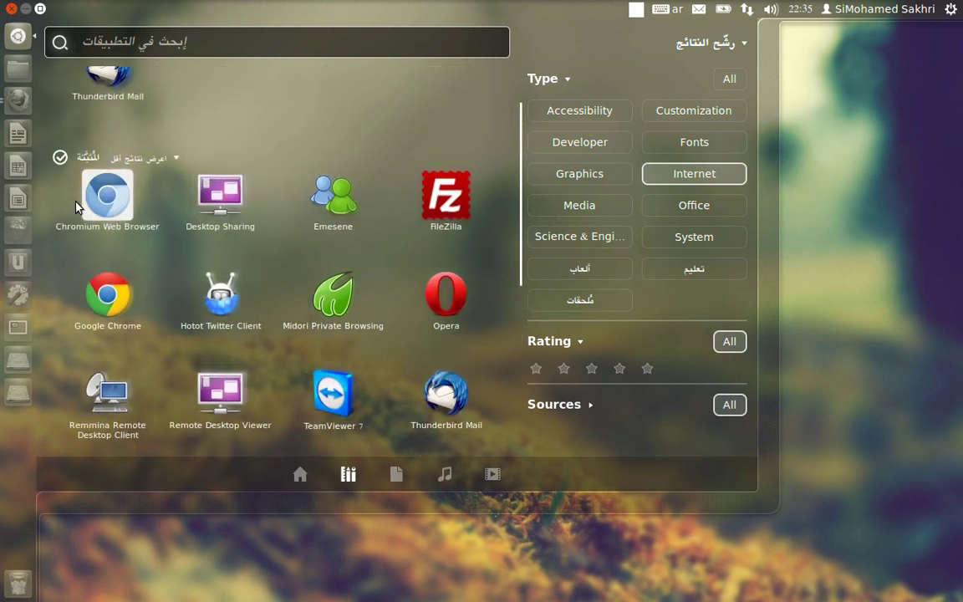
{"action": "scroll", "coordinate": [443, 235], "scroll_direction": "down", "scroll_amount": 1}
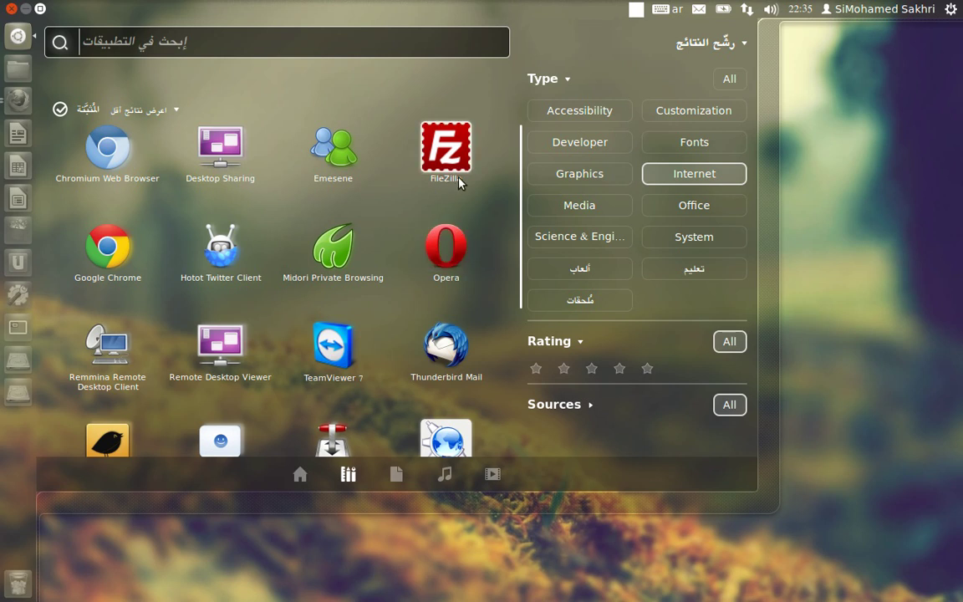
{"action": "scroll", "coordinate": [243, 319], "scroll_direction": "down", "scroll_amount": 1}
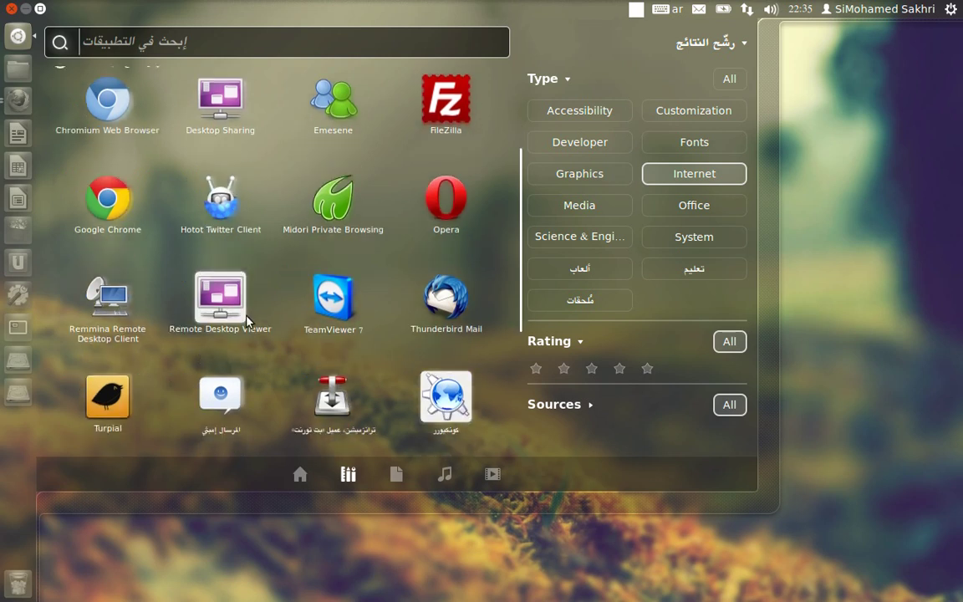
{"action": "left_click", "coordinate": [710, 178]}
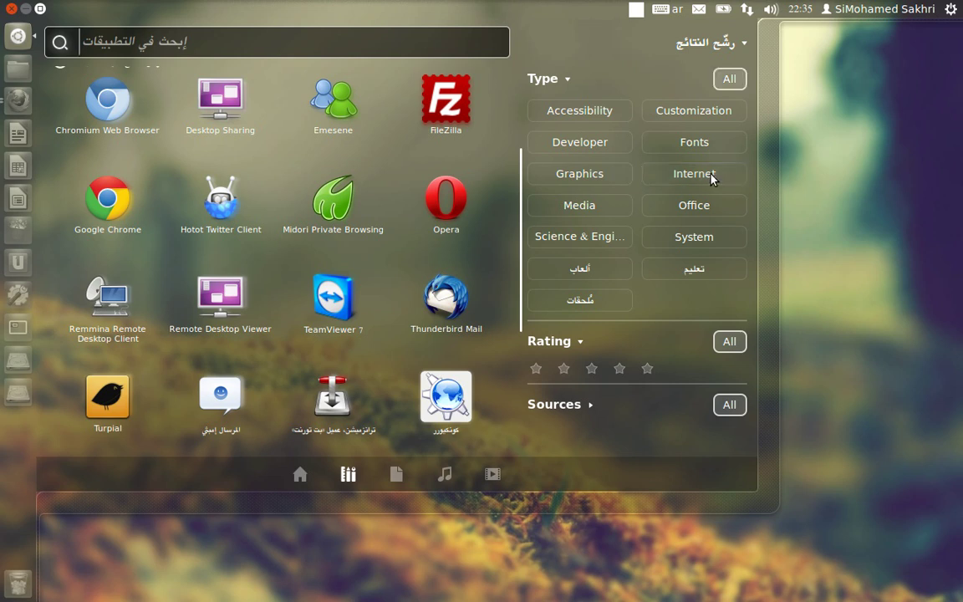
View the applications of the Graphics type, reset the type filter to All and close the Dash
{"action": "left_click", "coordinate": [574, 177]}
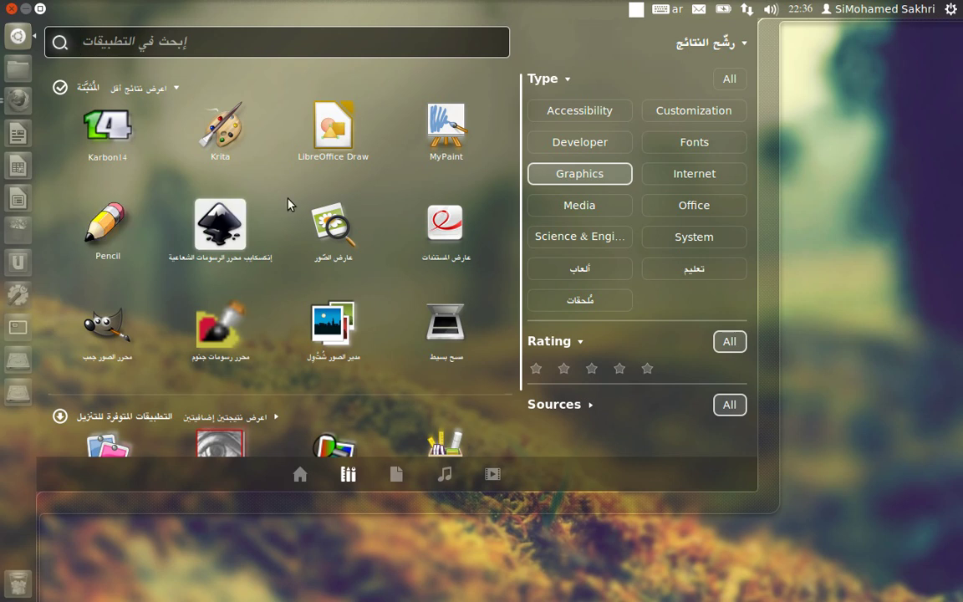
{"action": "left_click", "coordinate": [731, 79]}
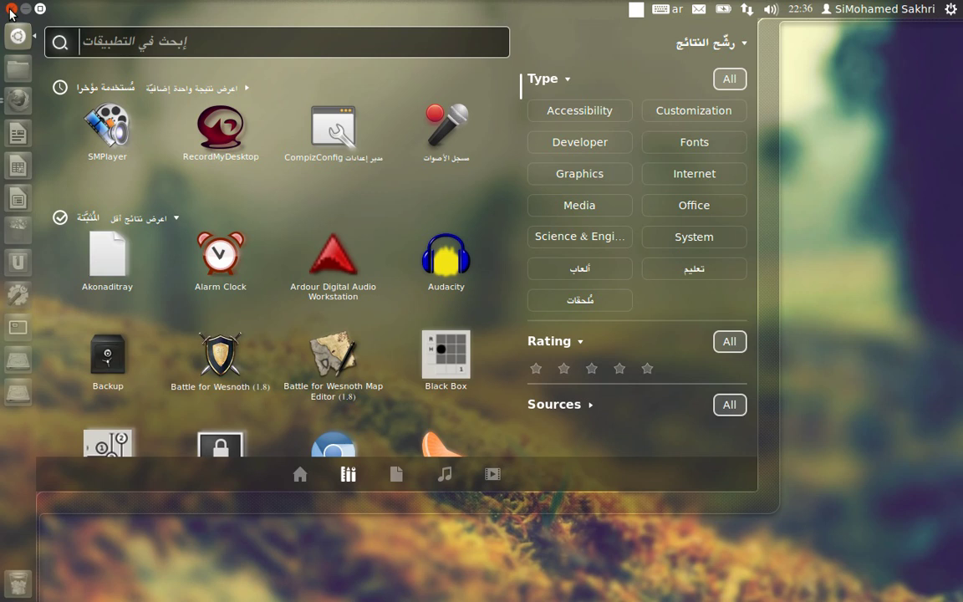
{"action": "scroll", "coordinate": [372, 256], "scroll_direction": "down", "scroll_amount": 5}
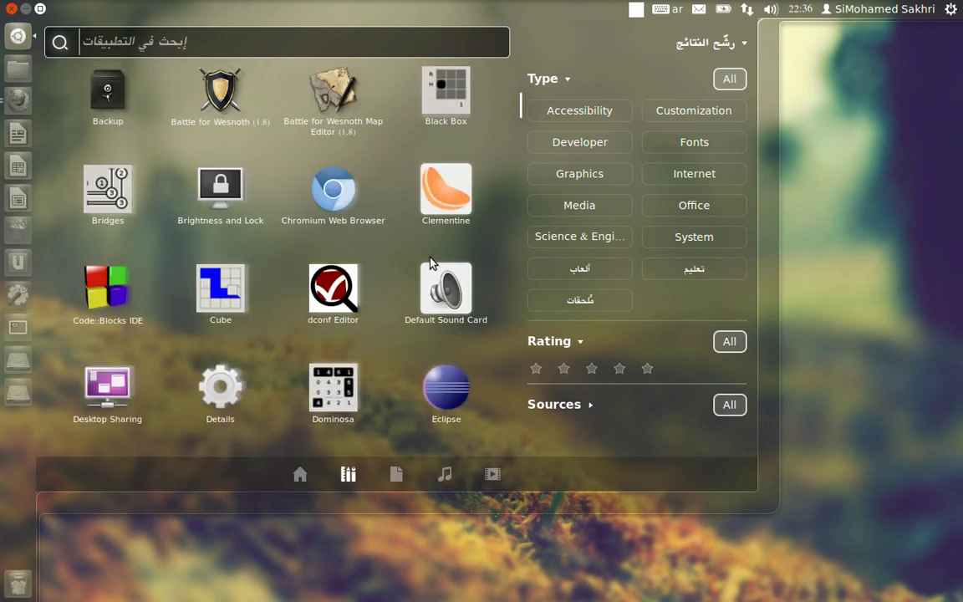
{"action": "left_click", "coordinate": [11, 8]}
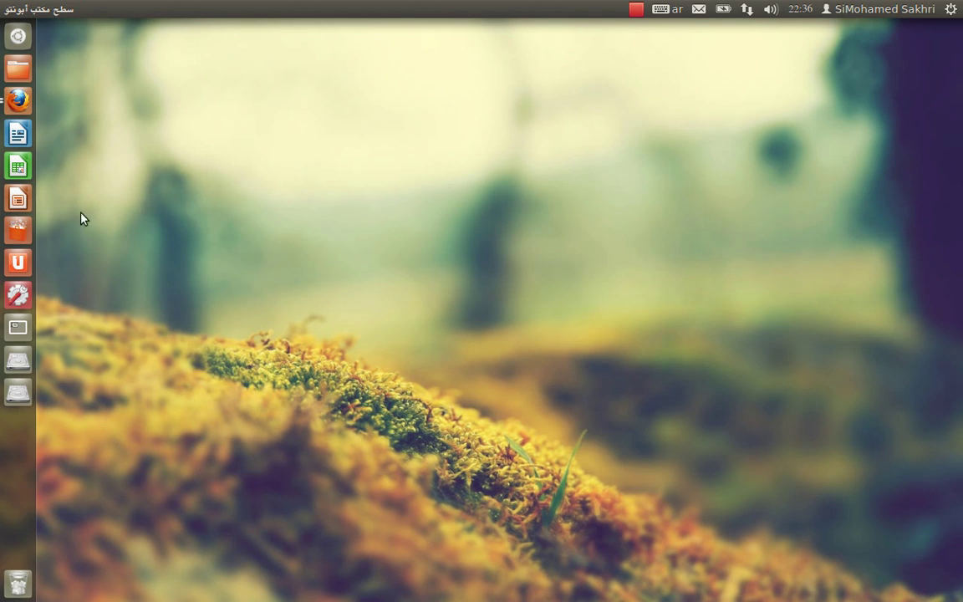
Open Ubuntu Software Center, search all software for "vlc" and select VLC media player
{"action": "left_click", "coordinate": [23, 233]}
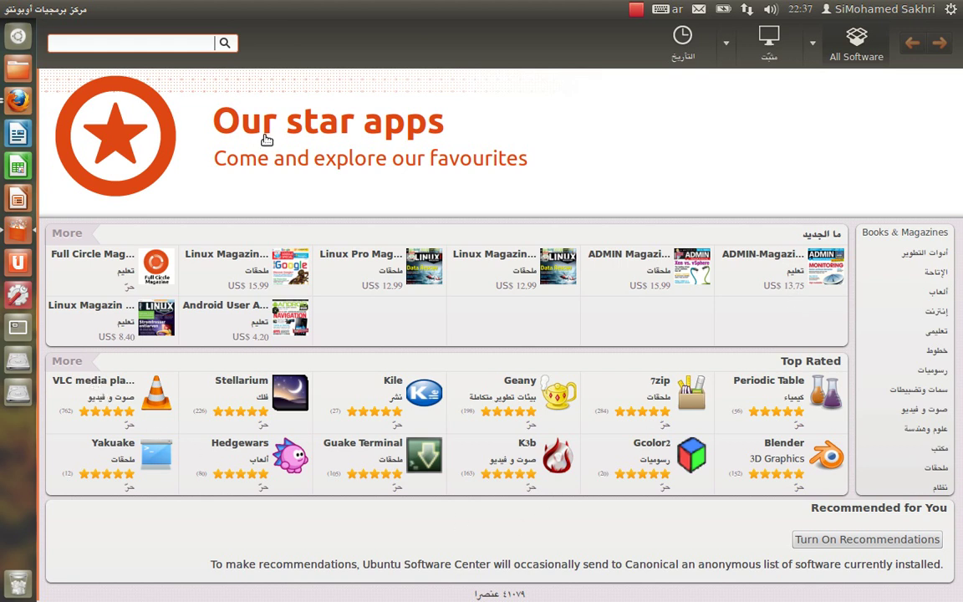
{"action": "type", "text": "رؤ"}
{"action": "key", "text": "BackSpace"}
{"action": "key", "text": "BackSpace"}
{"action": "key", "text": "alt+shift"}
{"action": "type", "text": "vlc"}
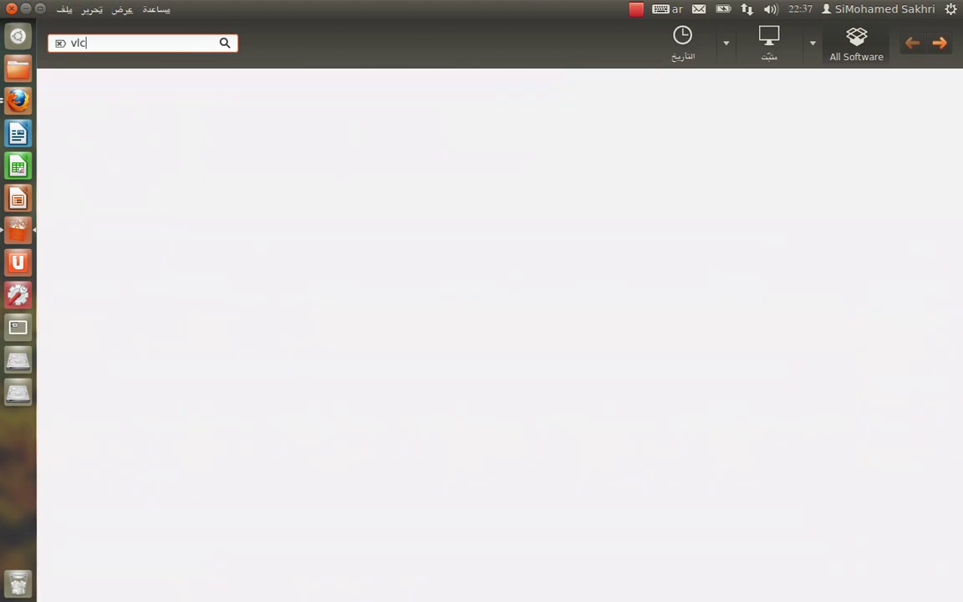
{"action": "left_click", "coordinate": [611, 134]}
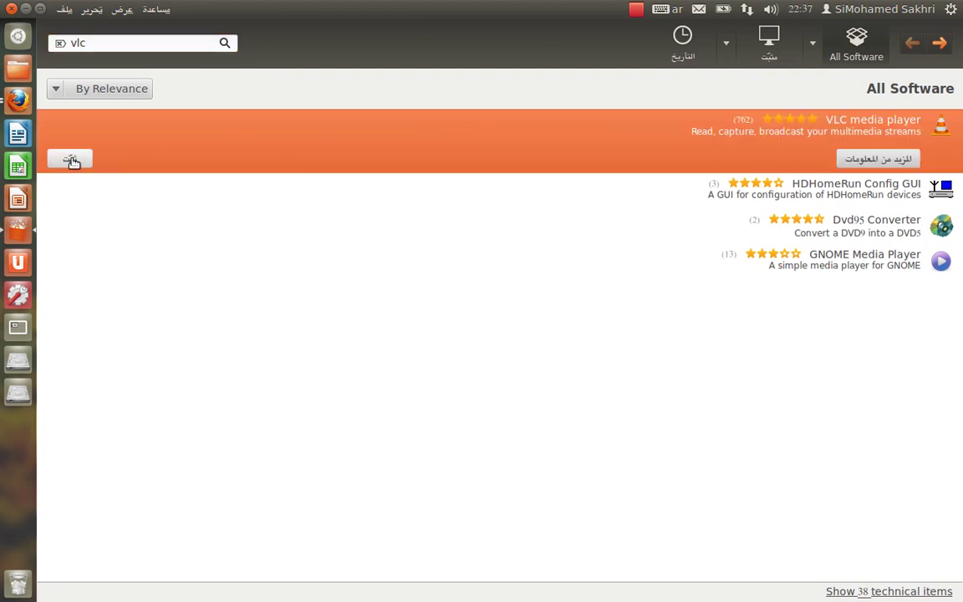
Open VLC media player's full details, enlarge and close its main screenshot, and look over its add-ons and version information
{"action": "left_click", "coordinate": [873, 159]}
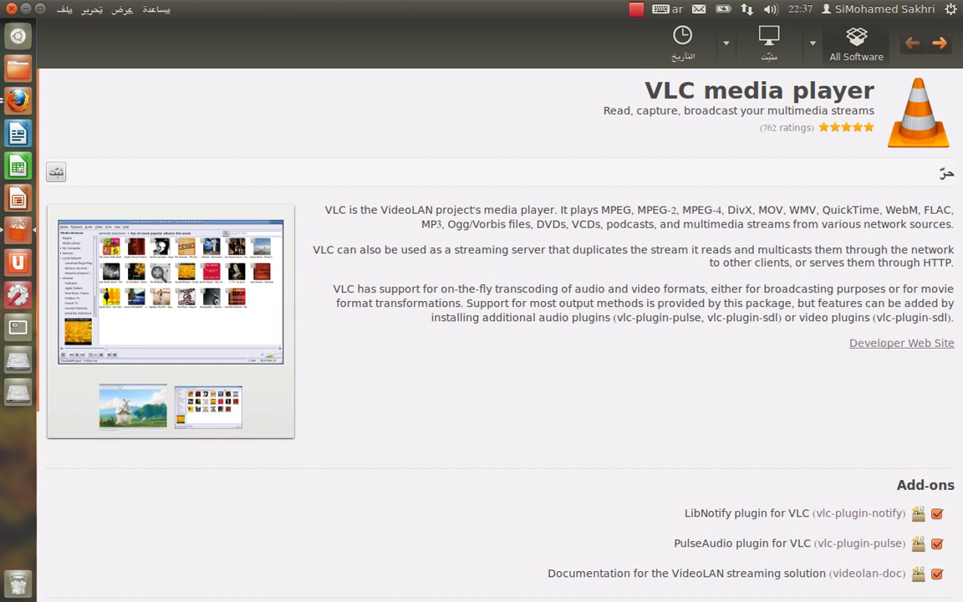
{"action": "left_click", "coordinate": [159, 246]}
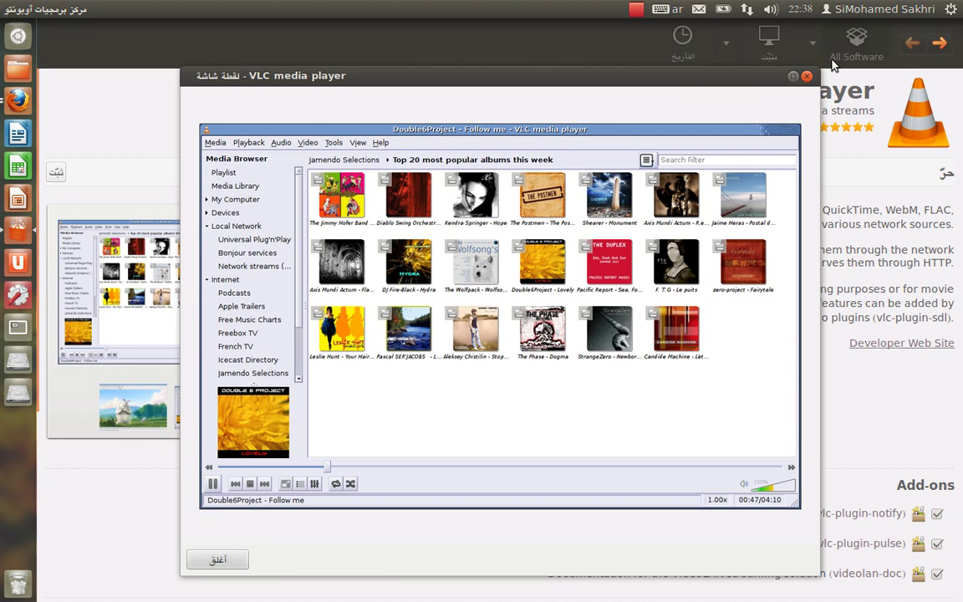
{"action": "left_click", "coordinate": [807, 77]}
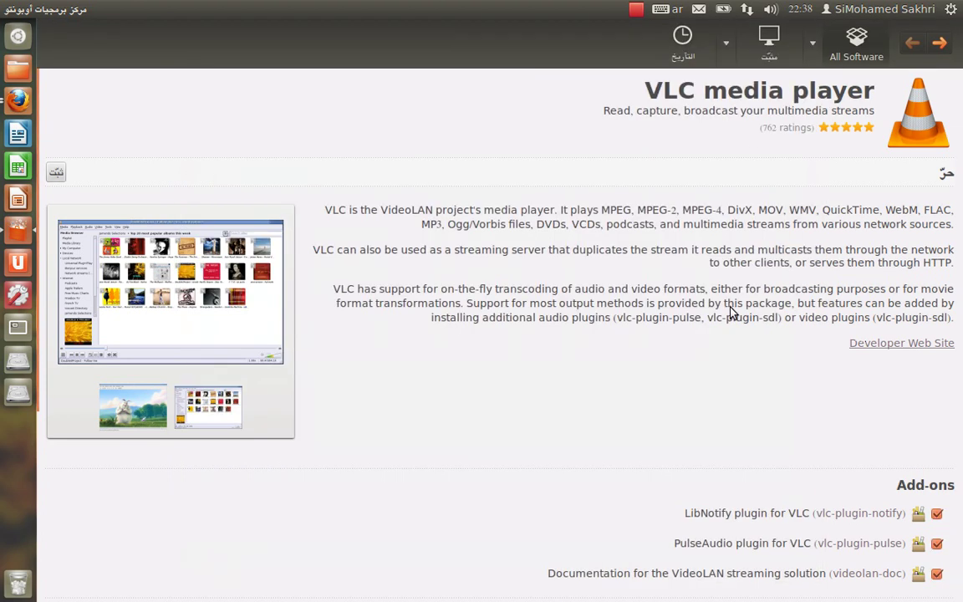
{"action": "scroll", "coordinate": [732, 311], "scroll_direction": "down", "scroll_amount": 5}
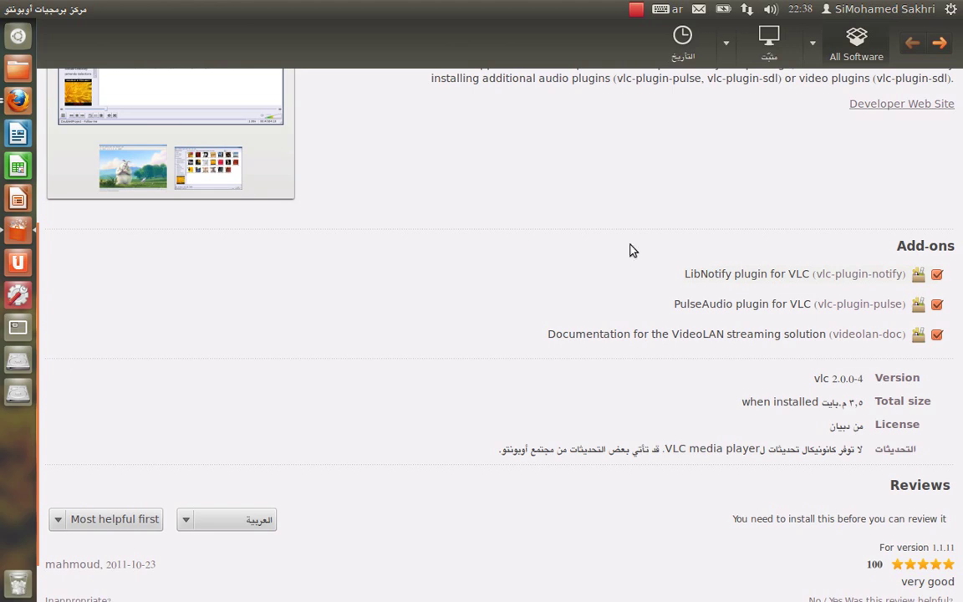
{"action": "scroll", "coordinate": [624, 241], "scroll_direction": "down", "scroll_amount": 1}
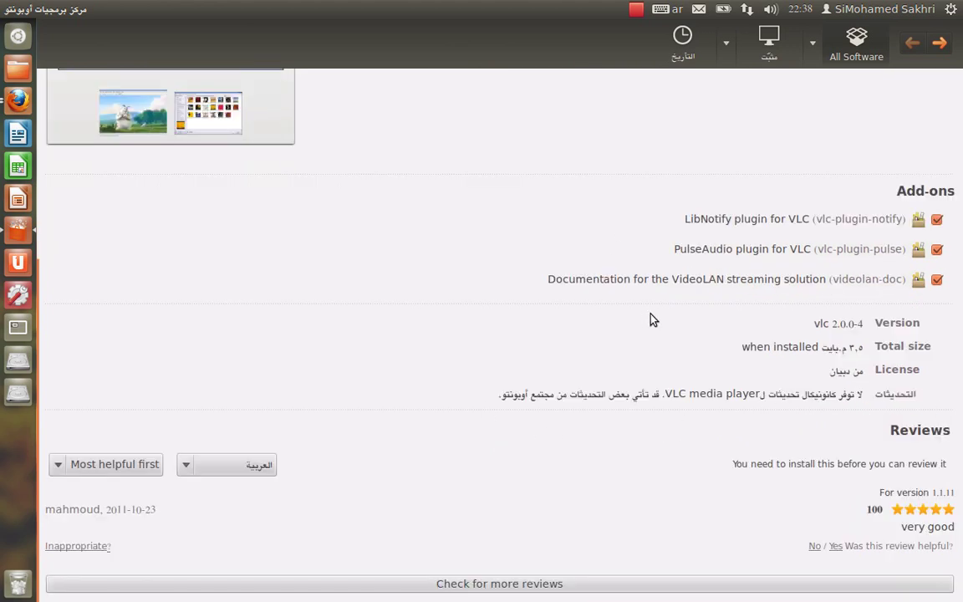
Show the VLC reviews in any language and read through them and the rest of the details page
{"action": "left_click", "coordinate": [250, 466]}
{"action": "left_click", "coordinate": [239, 511]}
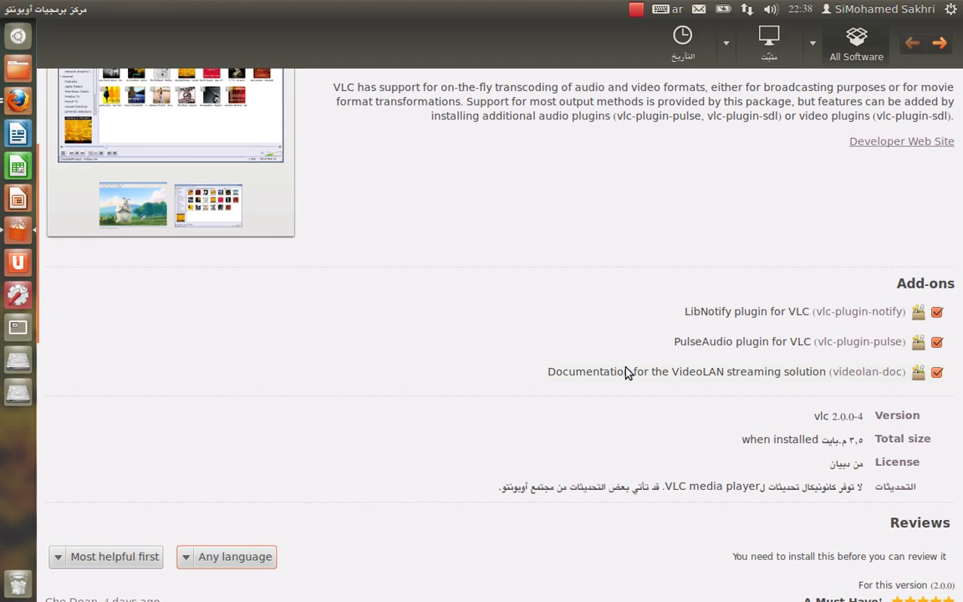
{"action": "scroll", "coordinate": [627, 372], "scroll_direction": "down", "scroll_amount": 8}
{"action": "scroll", "coordinate": [655, 365], "scroll_direction": "up", "scroll_amount": 12}
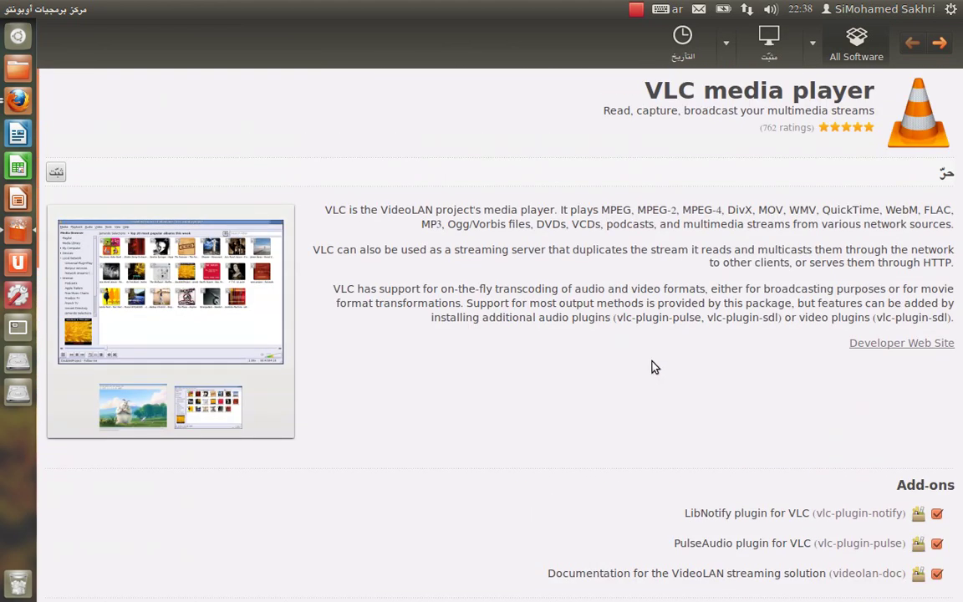
{"action": "scroll", "coordinate": [669, 368], "scroll_direction": "down", "scroll_amount": 15}
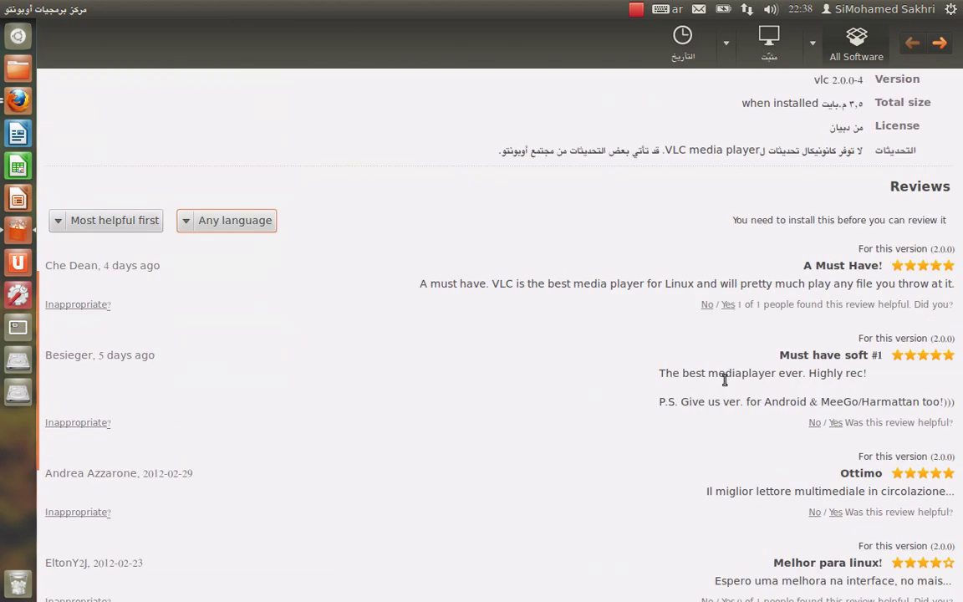
{"action": "scroll", "coordinate": [724, 383], "scroll_direction": "up", "scroll_amount": 15}
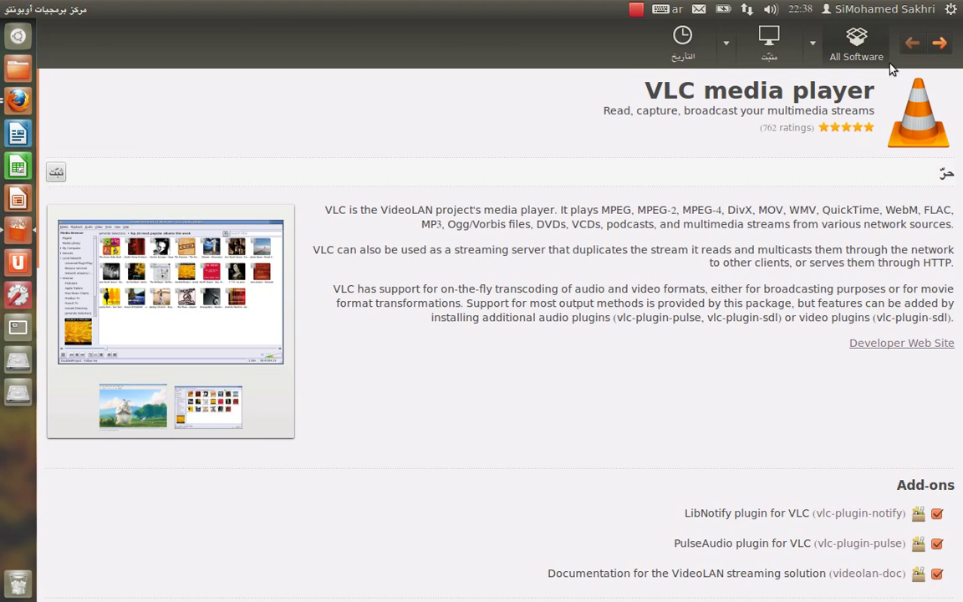
Return to all software, open the sound and video category, sort it by newest first, then by top rated
{"action": "left_click", "coordinate": [859, 46]}
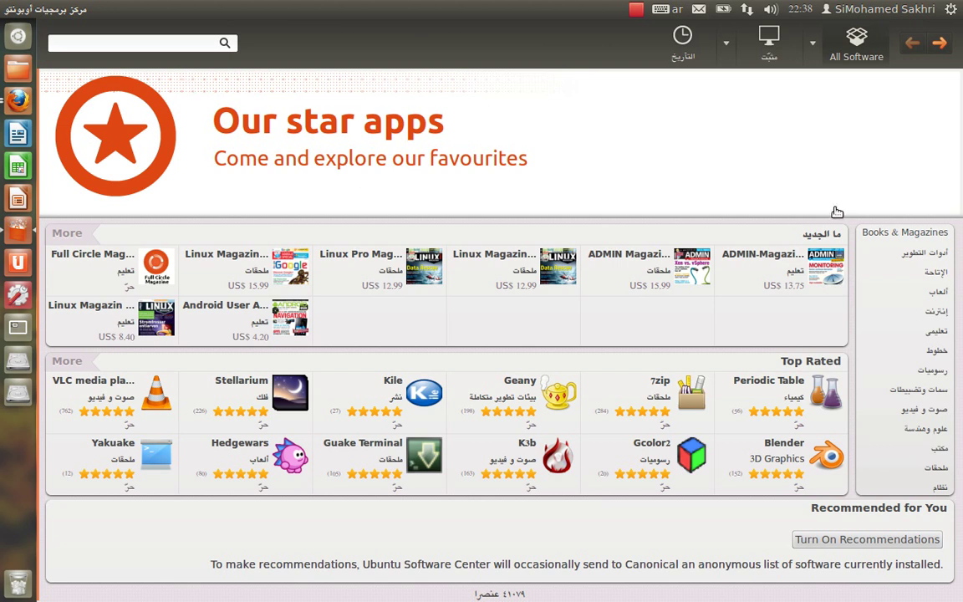
{"action": "left_click", "coordinate": [927, 411]}
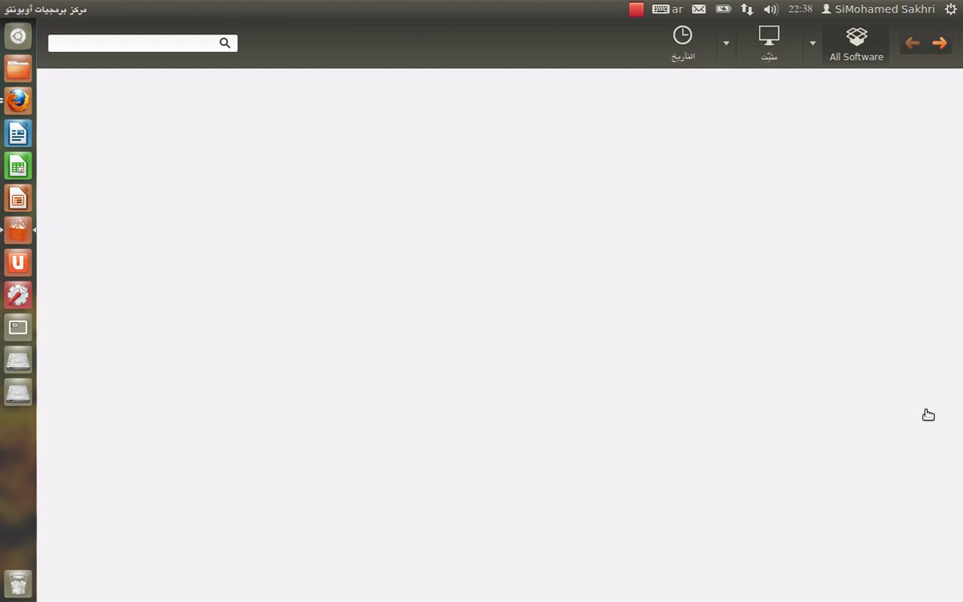
{"action": "left_click", "coordinate": [128, 91]}
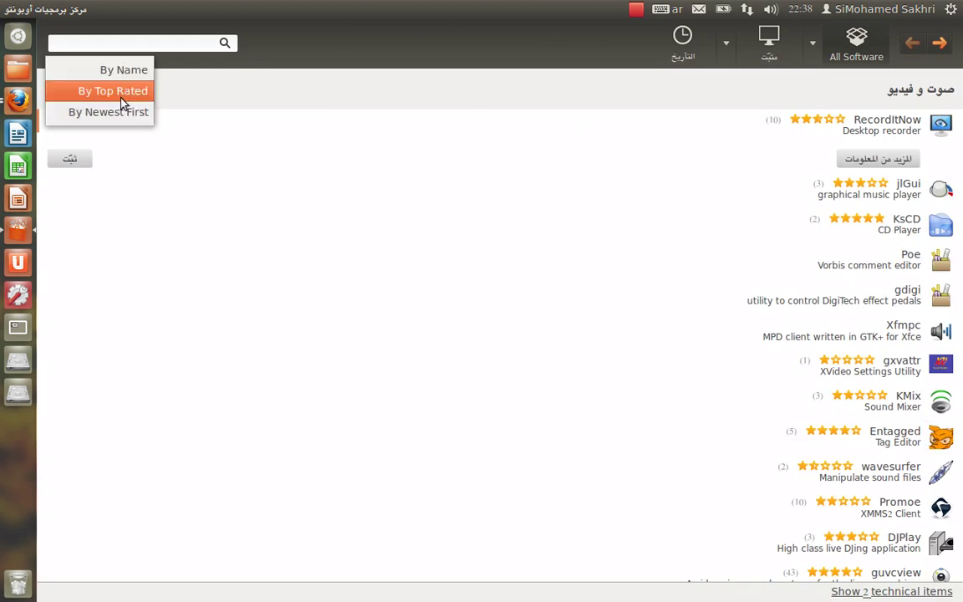
{"action": "left_click", "coordinate": [121, 112]}
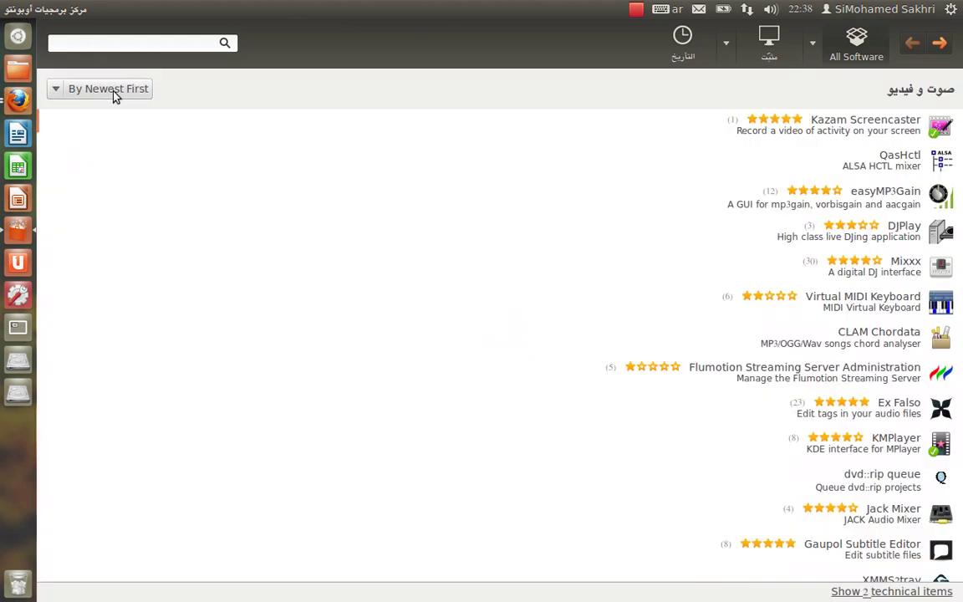
{"action": "left_click", "coordinate": [112, 91]}
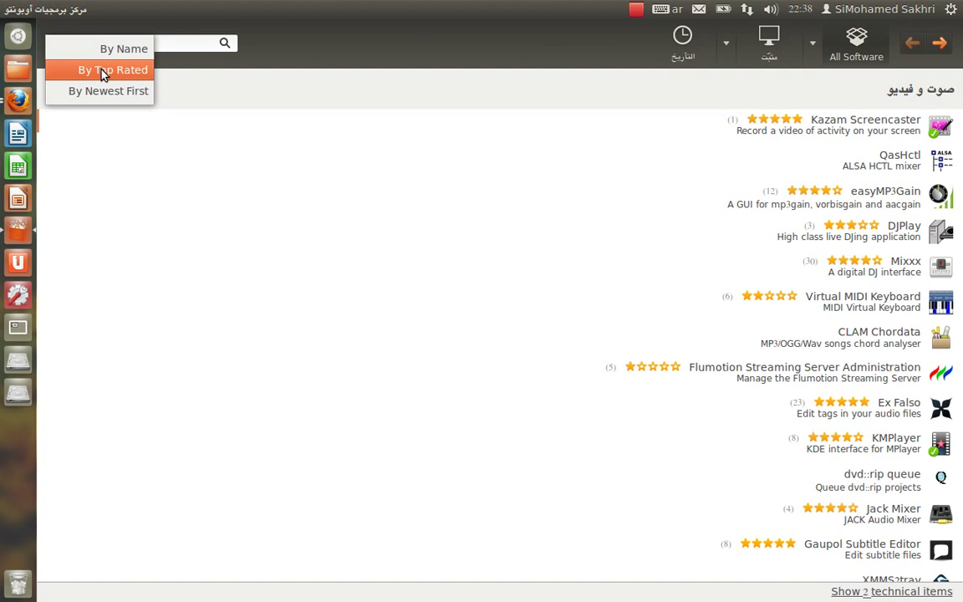
{"action": "left_click", "coordinate": [101, 71]}
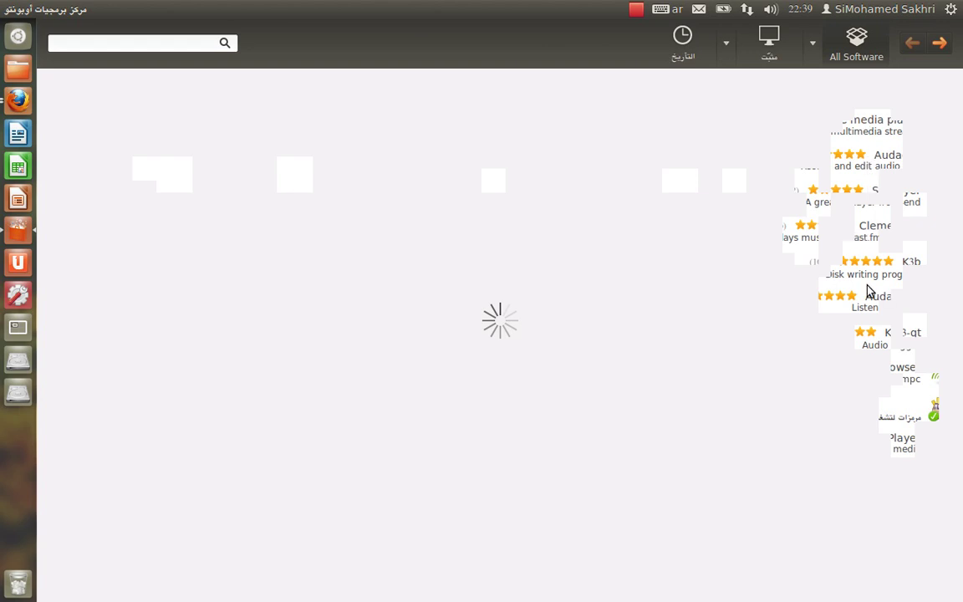
Install VLC media player from the top-rated list, authenticate with the account password, and close Ubuntu Software Center after installation
{"action": "left_click", "coordinate": [867, 130]}
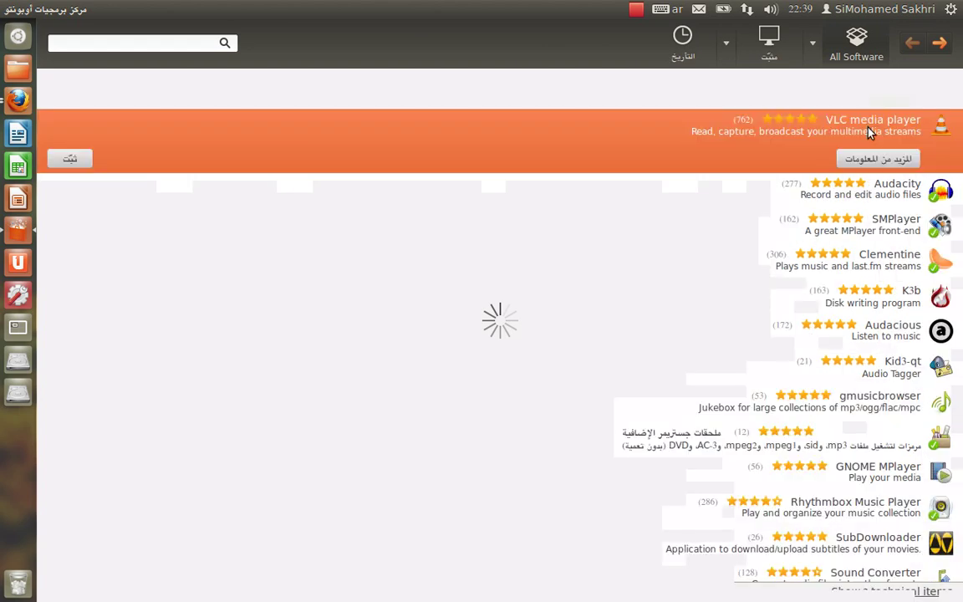
{"action": "left_click", "coordinate": [60, 160]}
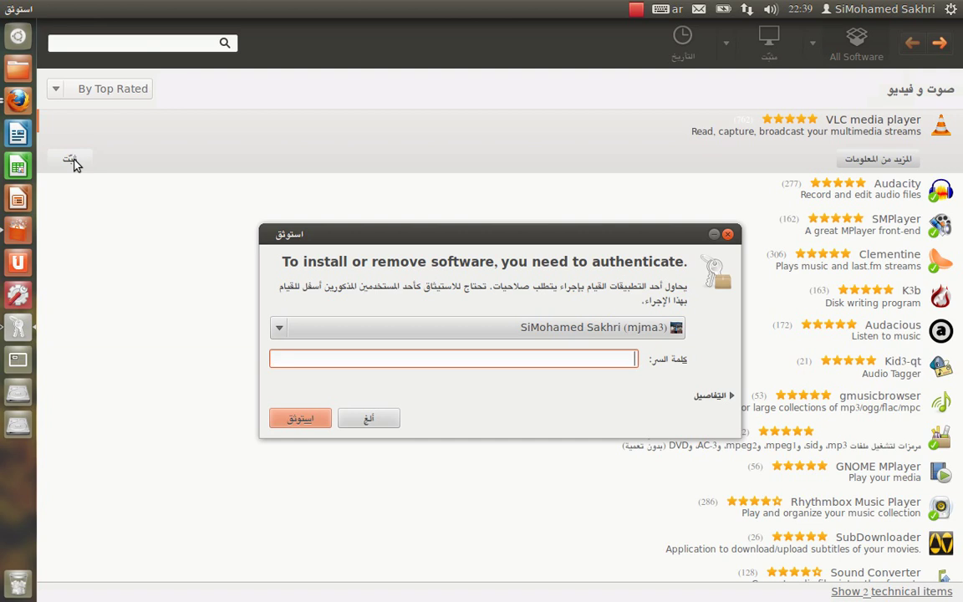
{"action": "key", "text": "alt+shift"}
{"action": "type", "text": "*******"}
{"action": "key", "text": "Return"}
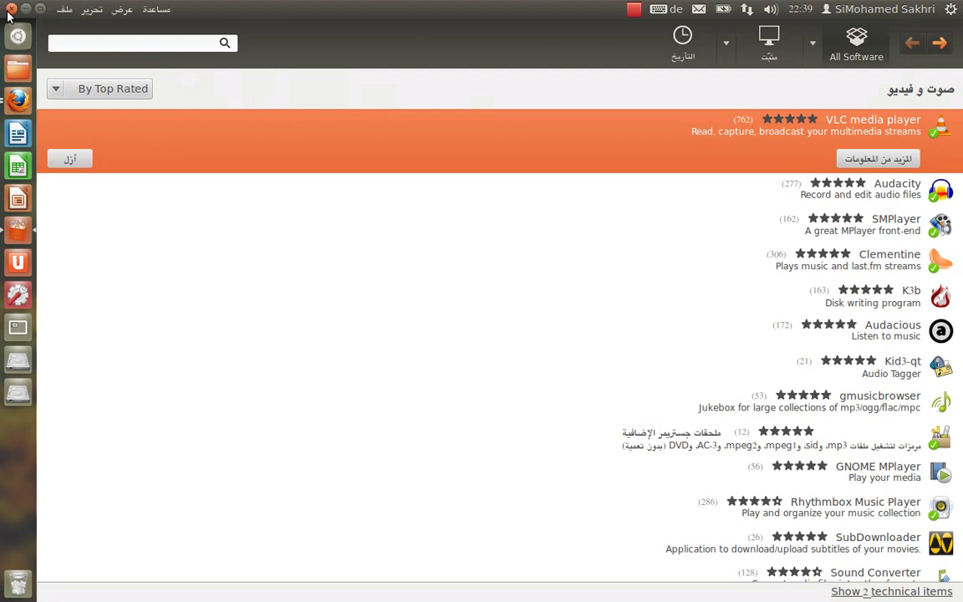
{"action": "left_click", "coordinate": [11, 9]}
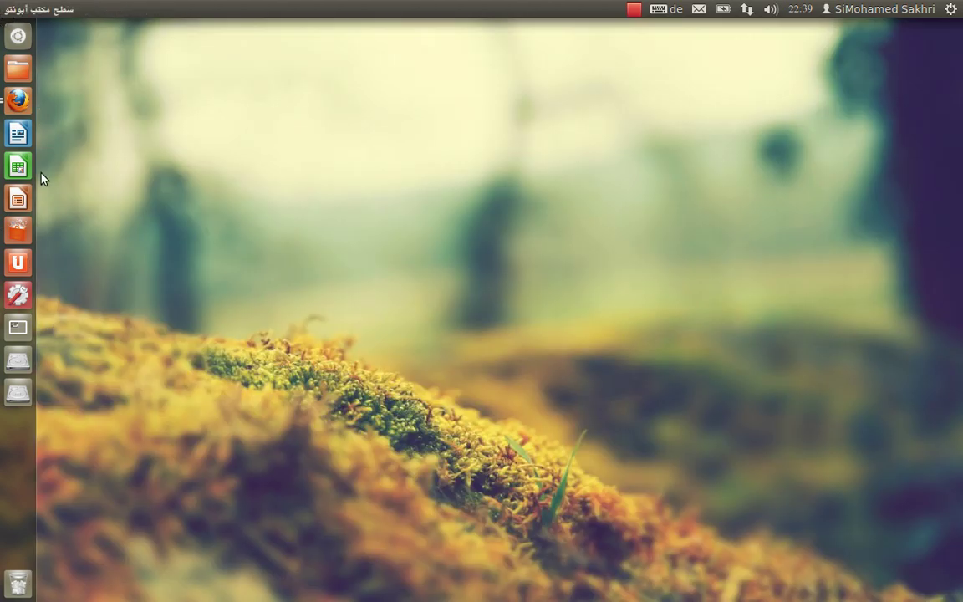
Search the Dash for "vlc", launch VLC media player and close it again
{"action": "left_click", "coordinate": [14, 38]}
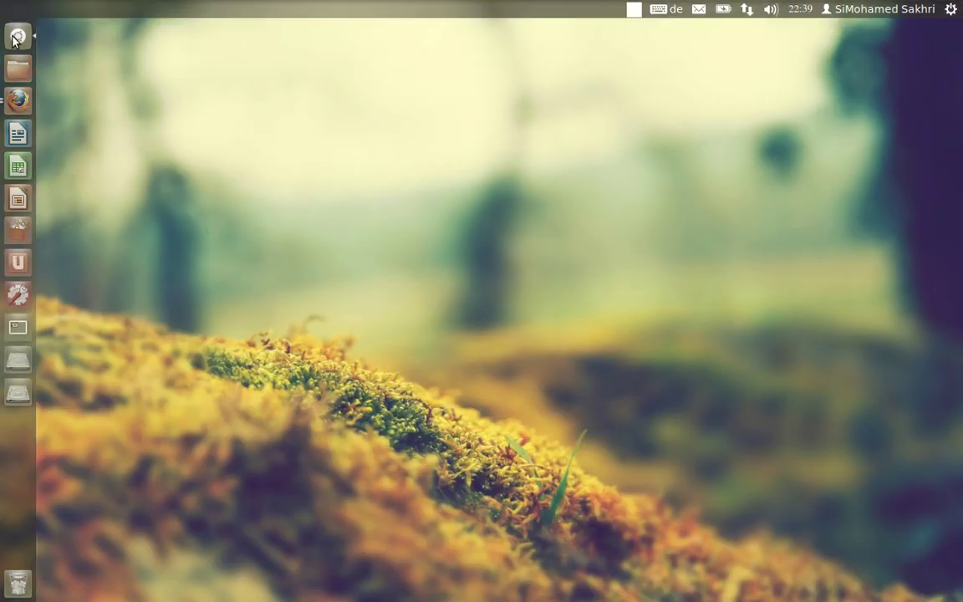
{"action": "type", "text": "vlc"}
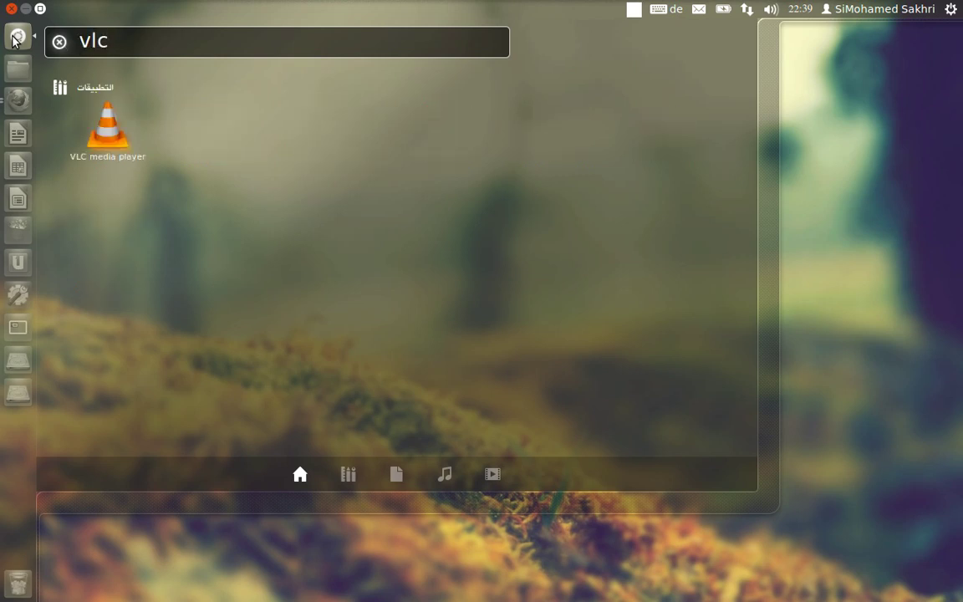
{"action": "left_click", "coordinate": [84, 124]}
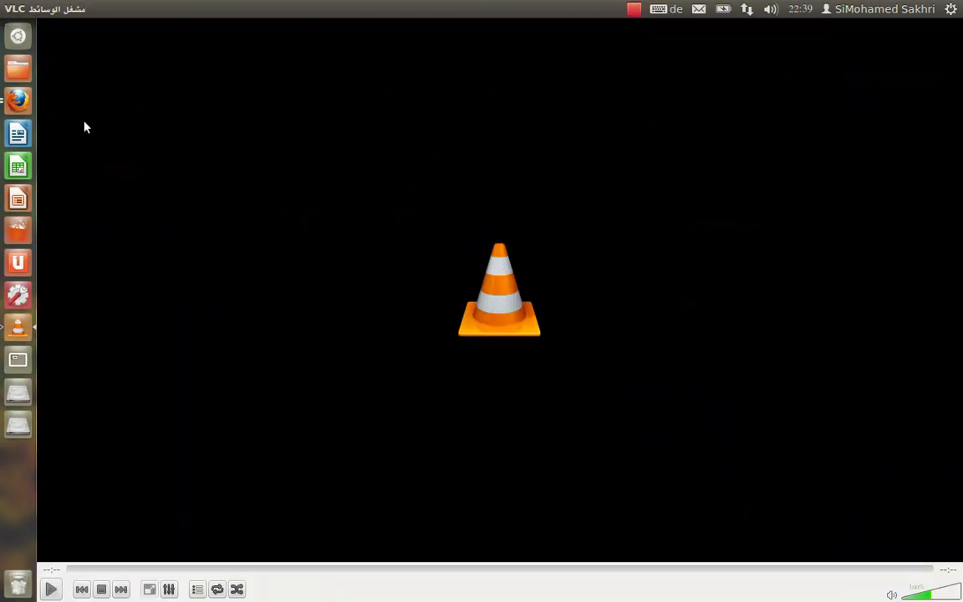
{"action": "left_click", "coordinate": [10, 9]}
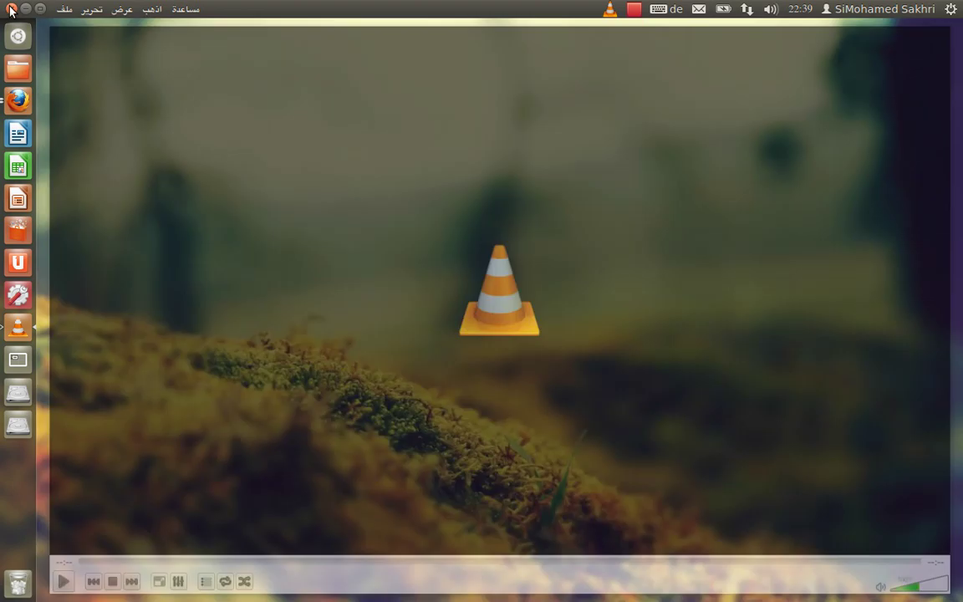
Clear the Dash search, filter the applications by the Media type to find VLC media player, and close the Dash
{"action": "left_click", "coordinate": [18, 35]}
{"action": "key", "text": "BackSpace"}
{"action": "key", "text": "BackSpace"}
{"action": "key", "text": "BackSpace"}
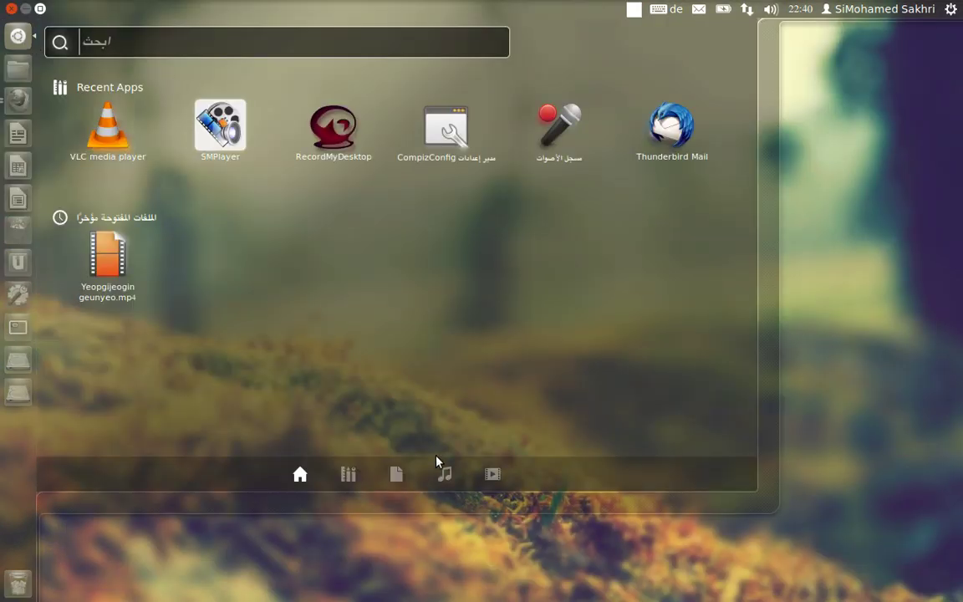
{"action": "left_click", "coordinate": [348, 474]}
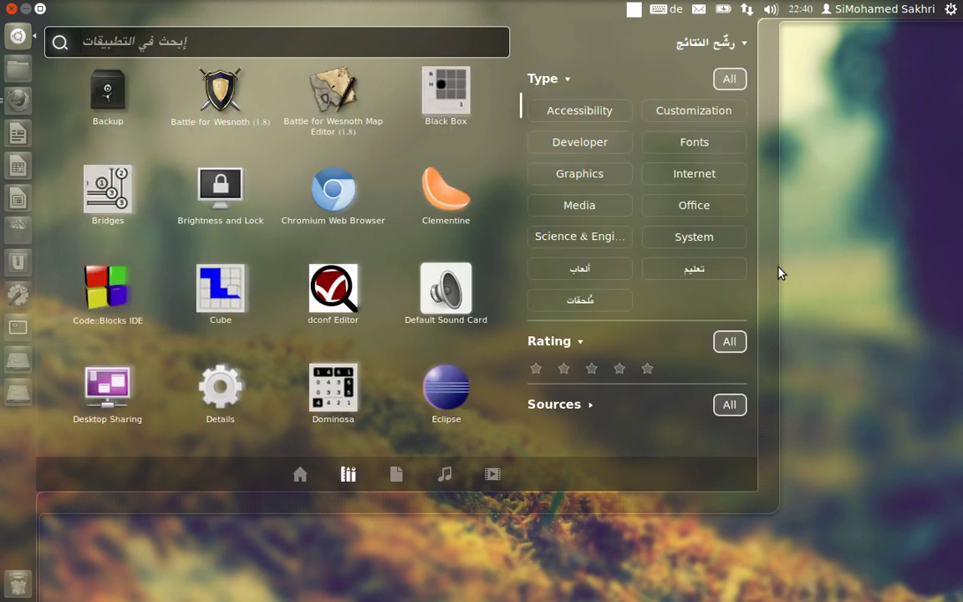
{"action": "left_click", "coordinate": [599, 215]}
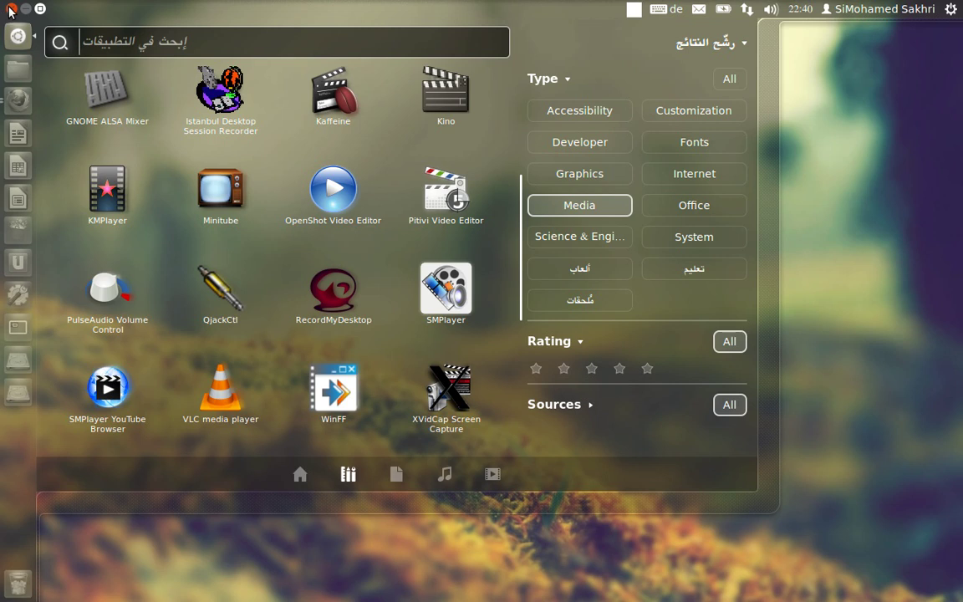
{"action": "key", "text": "Escape"}
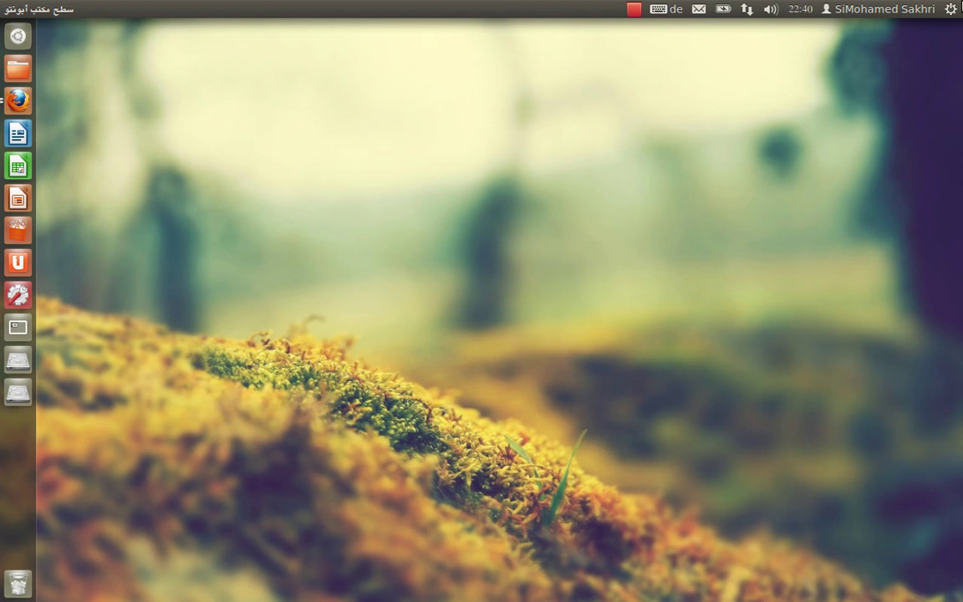
Open System Settings, shift its window slightly upward and open the Keyboard Layout settings
{"action": "left_click", "coordinate": [957, 8]}
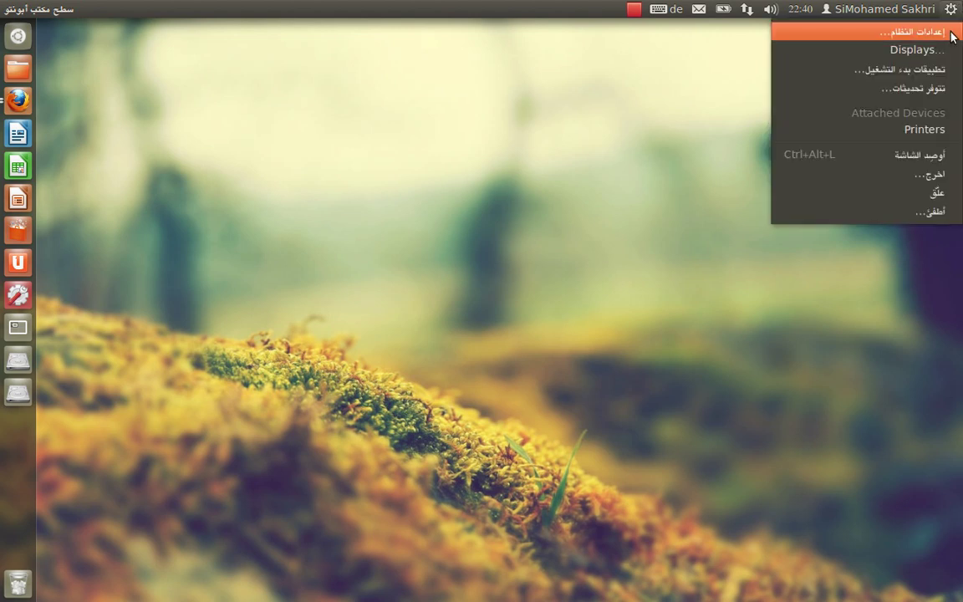
{"action": "left_click", "coordinate": [952, 35]}
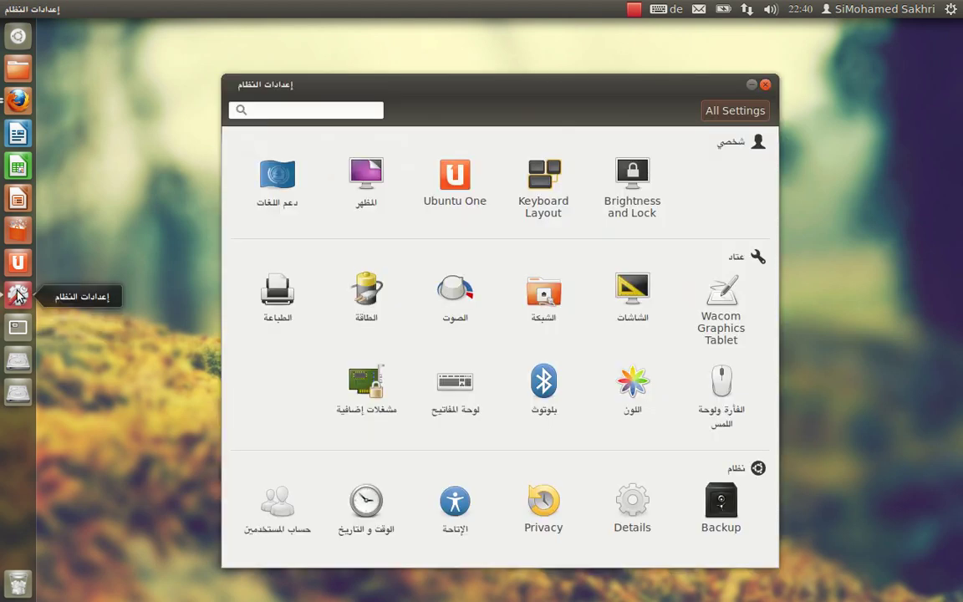
{"action": "left_click_drag", "start_coordinate": [531, 85], "coordinate": [530, 80]}
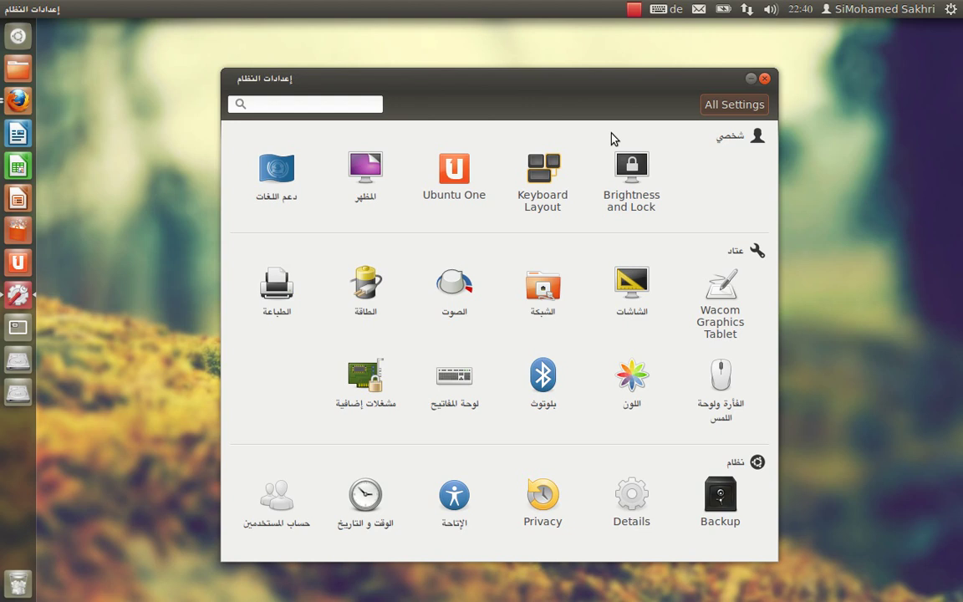
{"action": "left_click_drag", "start_coordinate": [613, 87], "coordinate": [625, 76]}
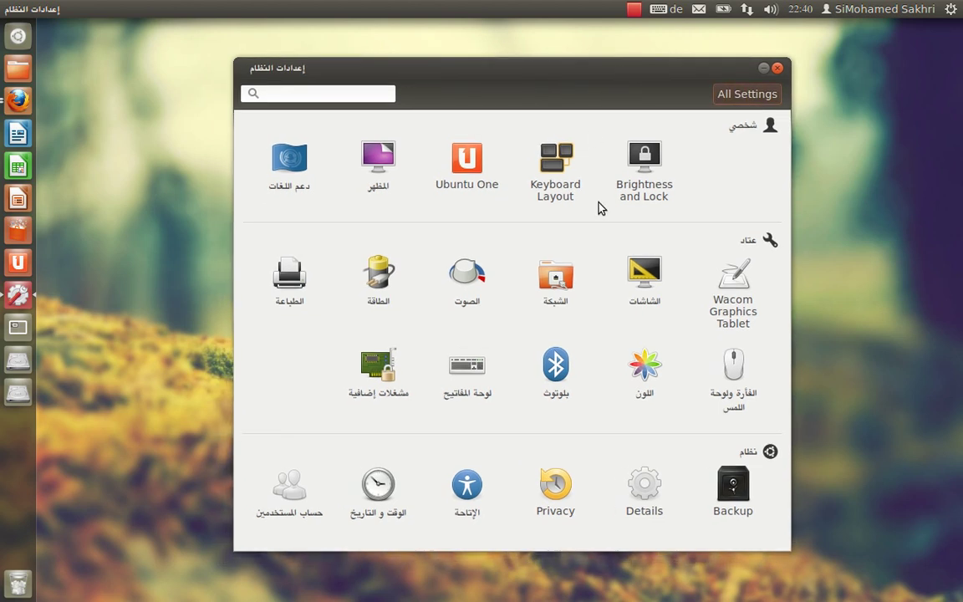
{"action": "left_click", "coordinate": [559, 169]}
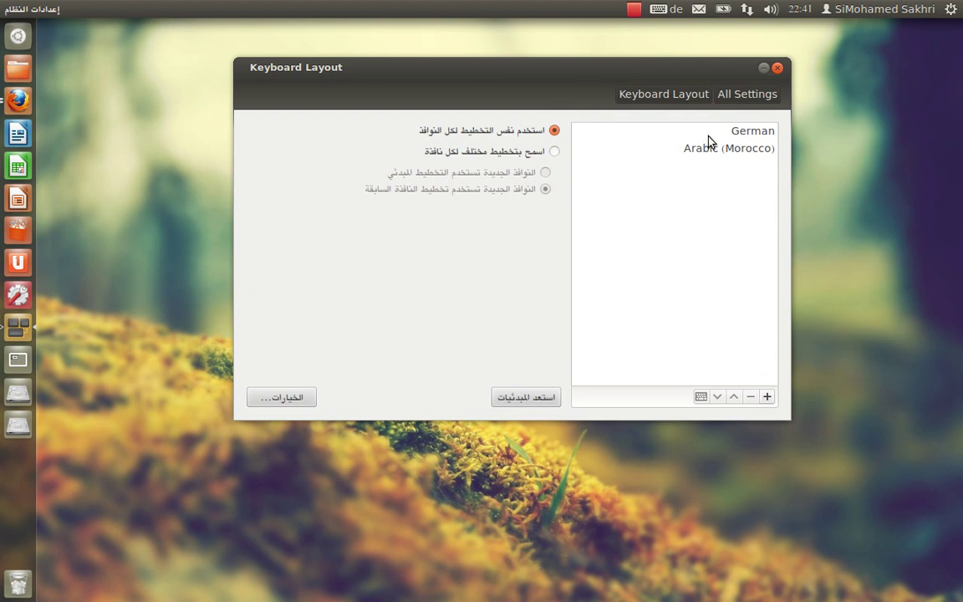
Add the standard French keyboard layout to the list, finding it by searching for "fr"
{"action": "left_click", "coordinate": [768, 397]}
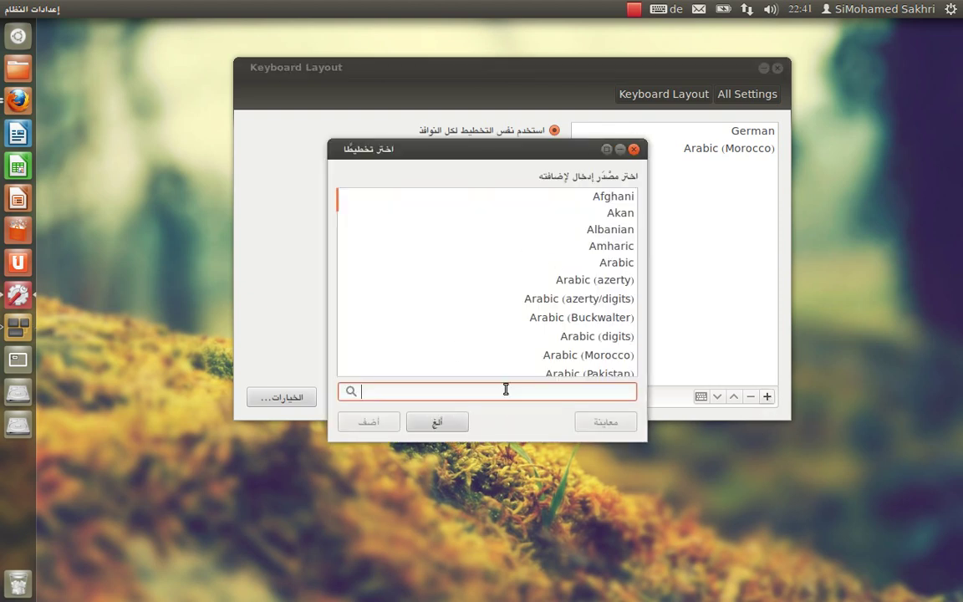
{"action": "type", "text": "fr"}
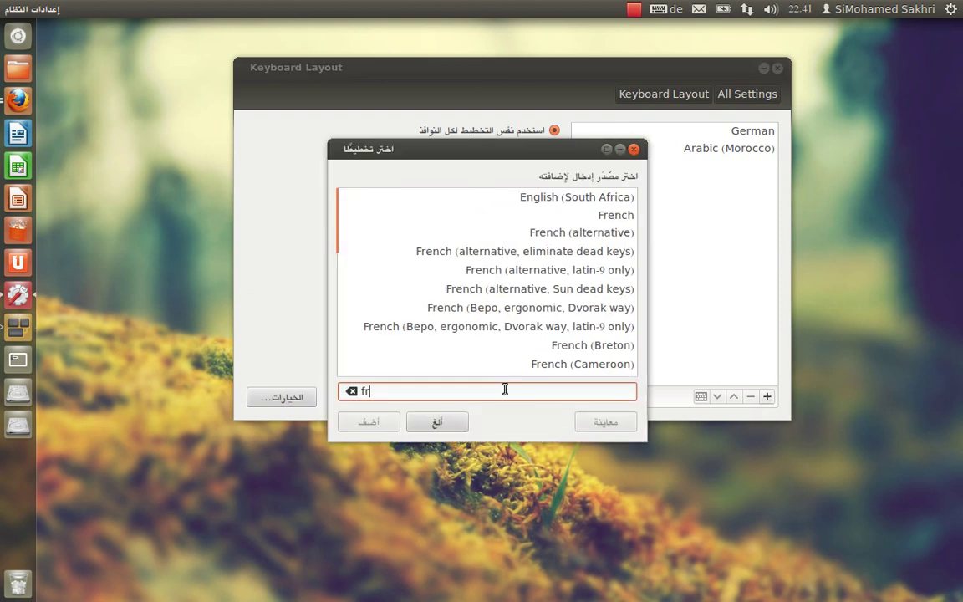
{"action": "left_click", "coordinate": [529, 217]}
{"action": "left_click", "coordinate": [370, 422]}
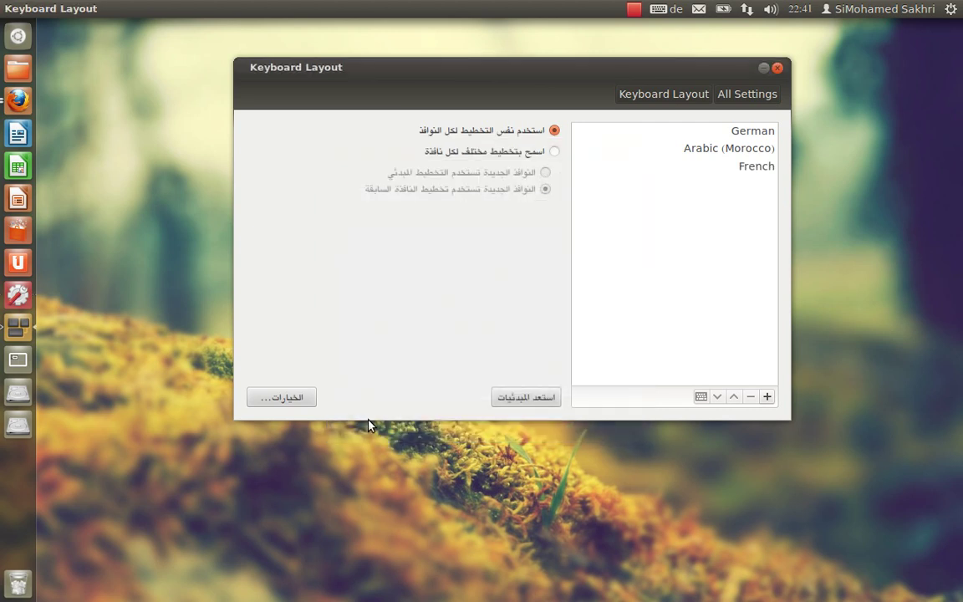
Select the French layout in the list and check the available layouts in the keyboard indicator
{"action": "left_click", "coordinate": [751, 166]}
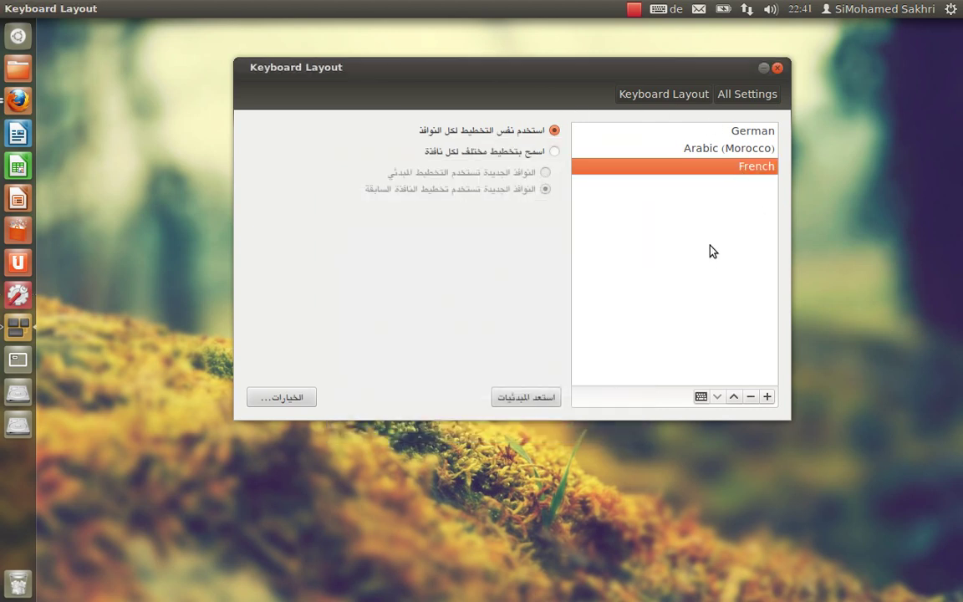
{"action": "left_click", "coordinate": [668, 12]}
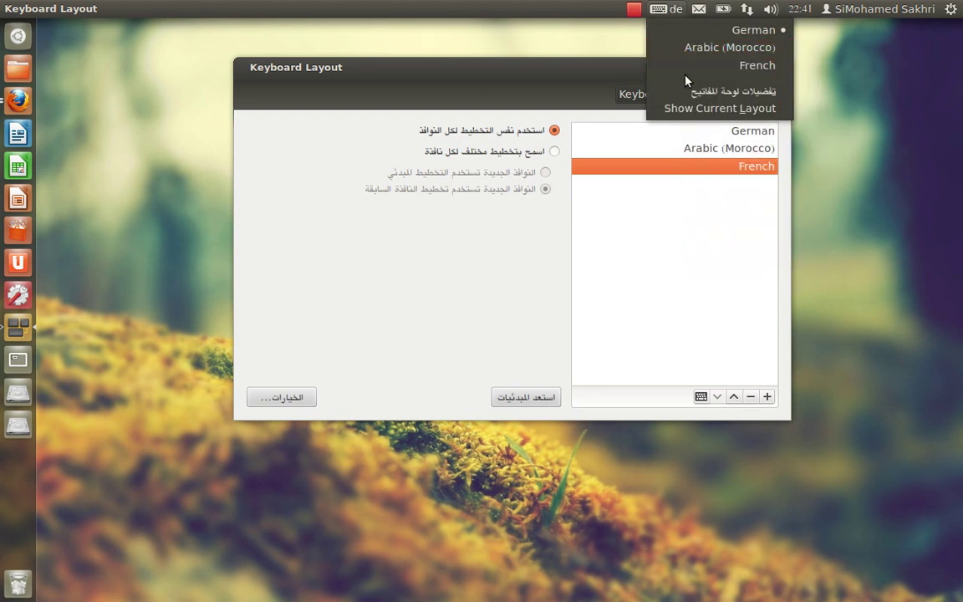
{"action": "left_click", "coordinate": [578, 72]}
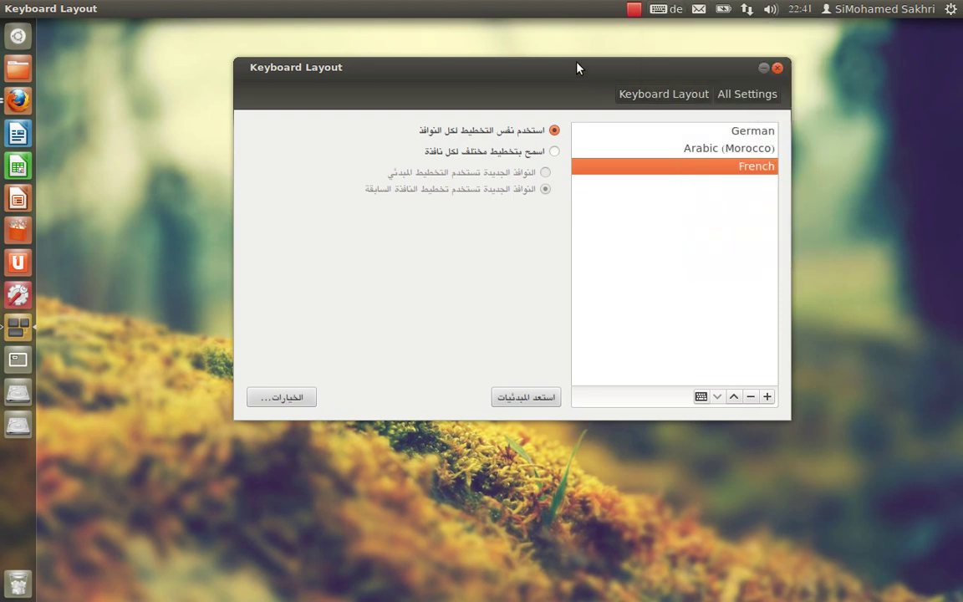
Review the "Key(s) to change layout" choices in the keyboard layout options and close the options
{"action": "left_click", "coordinate": [291, 406]}
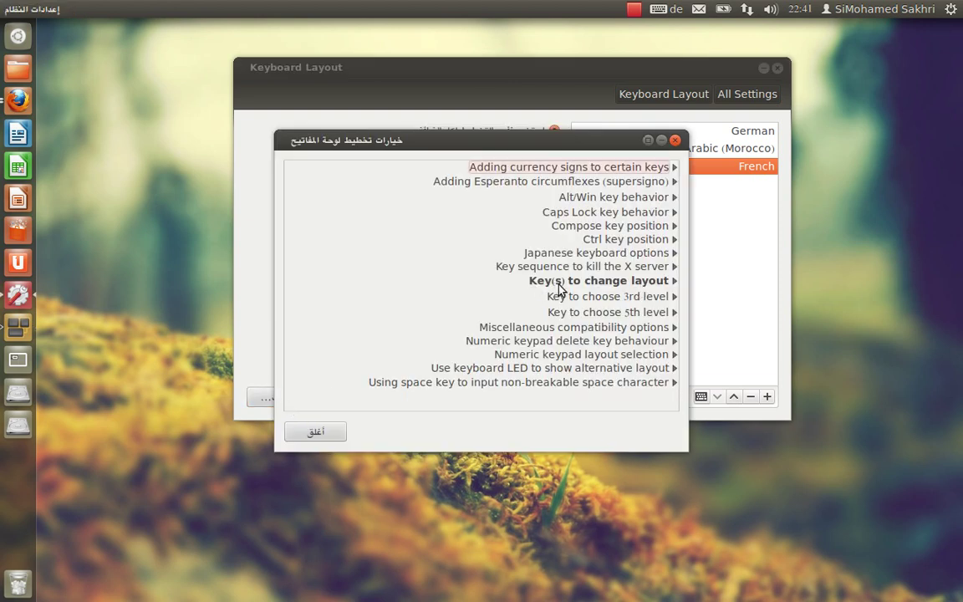
{"action": "left_click", "coordinate": [598, 282]}
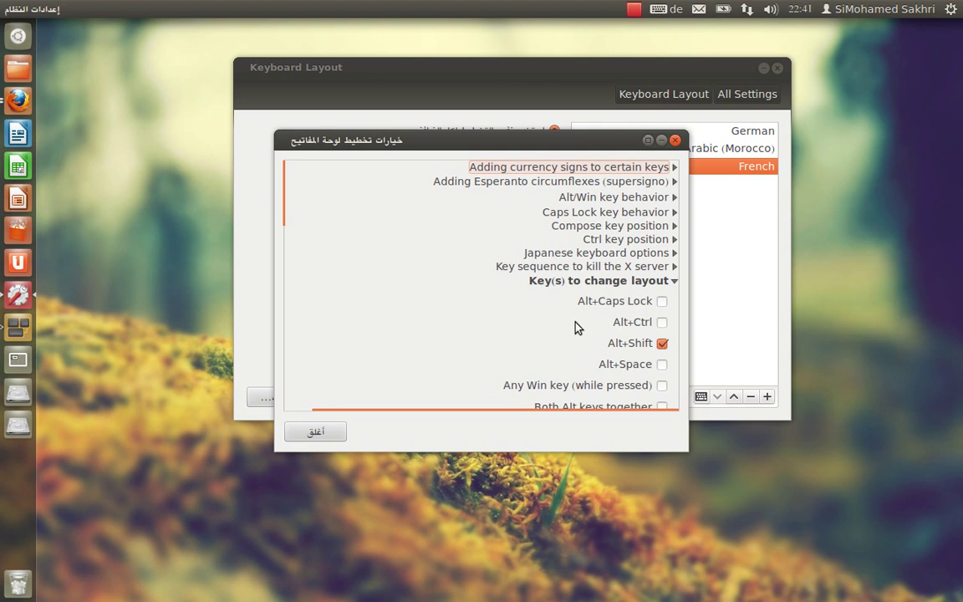
{"action": "left_click", "coordinate": [675, 140]}
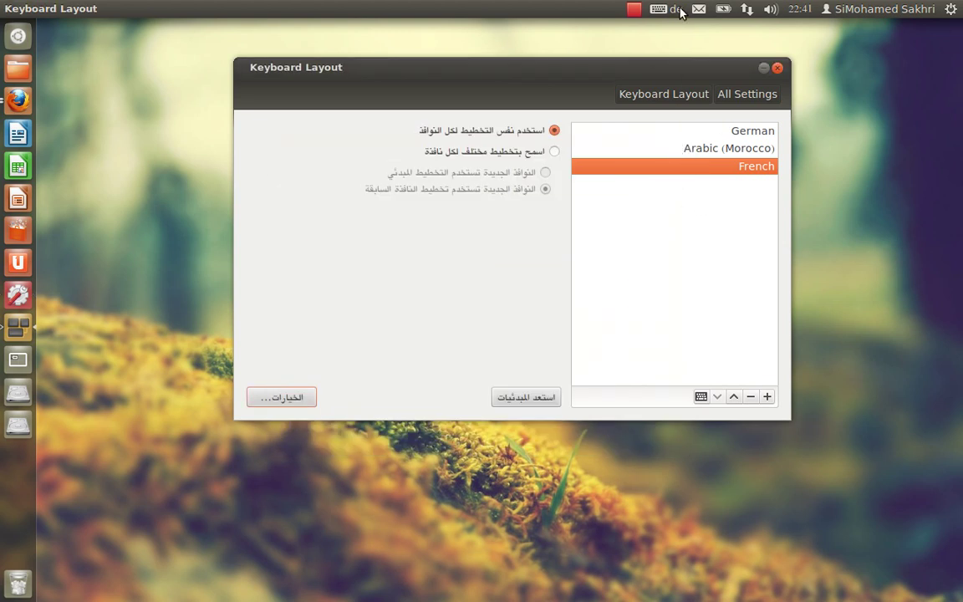
Cycle the active keyboard layout to Arabic (Morocco) using the layout-switching key combination and close the Keyboard Layout settings
{"action": "key", "text": "alt+shift"}
{"action": "key", "text": "alt+shift"}
{"action": "key", "text": "alt+shift"}
{"action": "key", "text": "alt+shift"}
{"action": "left_click", "coordinate": [777, 67]}
Show the current layout's key chart from the keyboard indicator, reopen the keyboard preferences and close the chart
{"action": "left_click", "coordinate": [677, 9]}
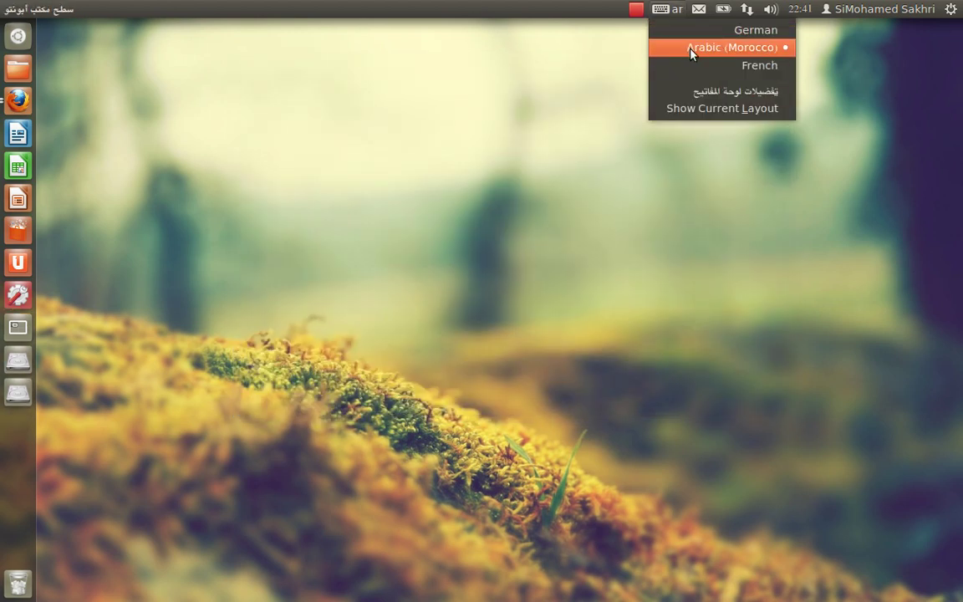
{"action": "left_click", "coordinate": [699, 111]}
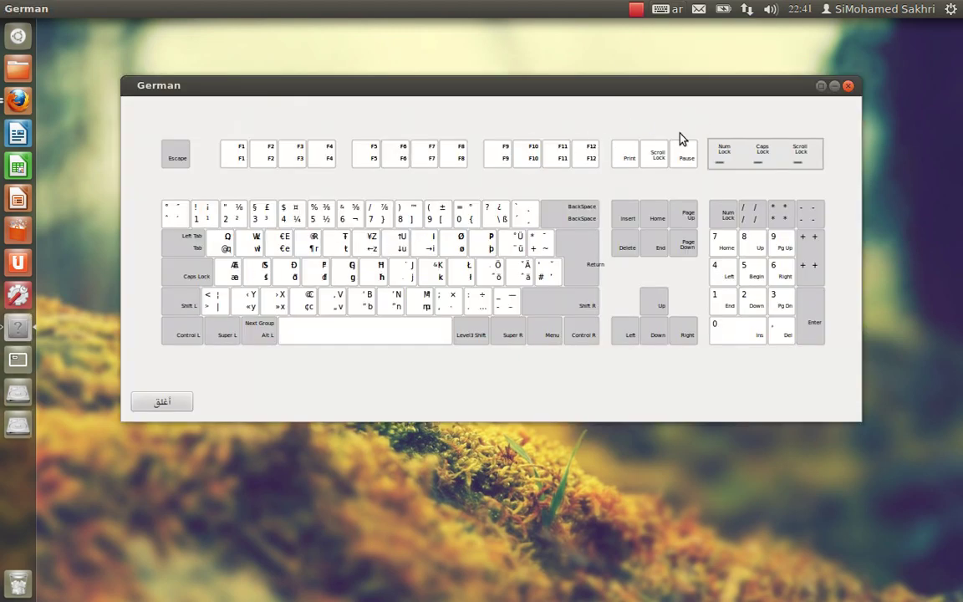
{"action": "left_click", "coordinate": [676, 12]}
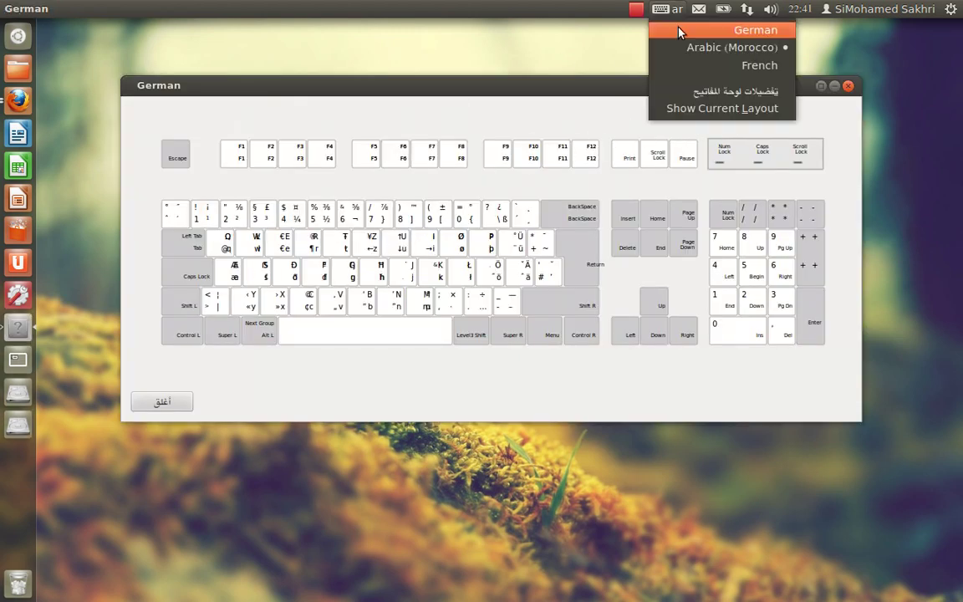
{"action": "left_click", "coordinate": [696, 92]}
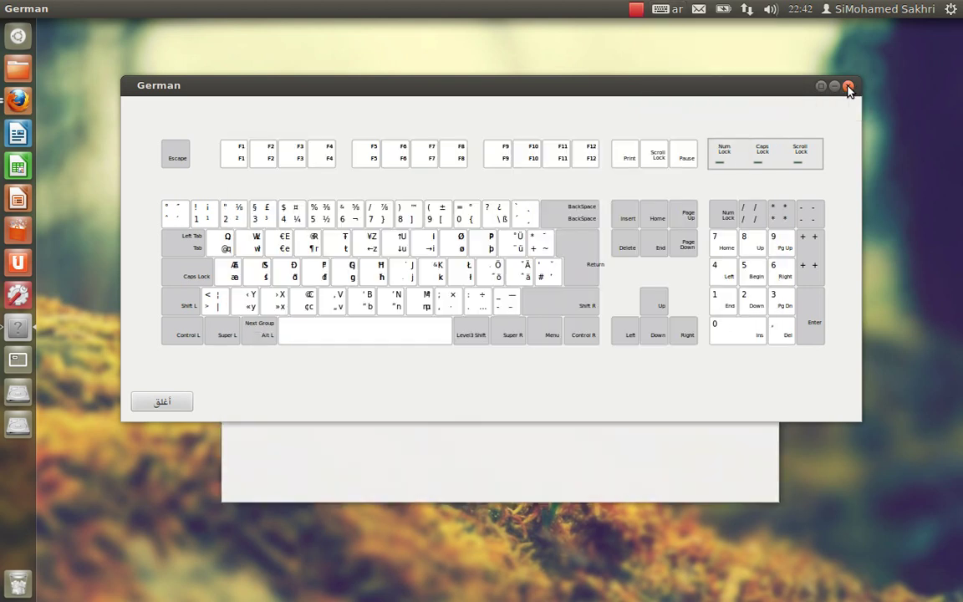
{"action": "left_click", "coordinate": [848, 86]}
View the key chart of the Arabic (Morocco) layout from the layout list and close it
{"action": "left_click", "coordinate": [736, 212]}
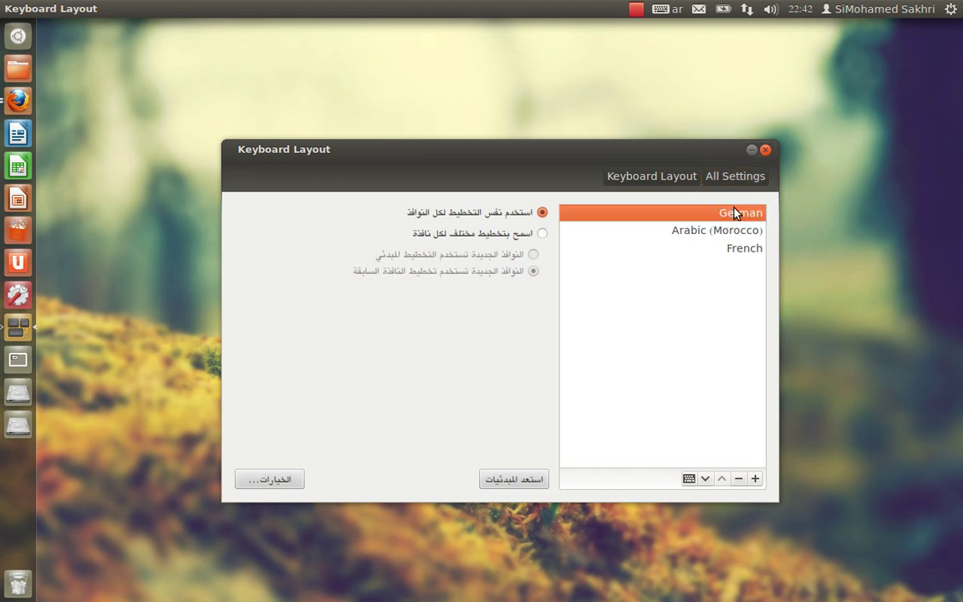
{"action": "left_click", "coordinate": [692, 234]}
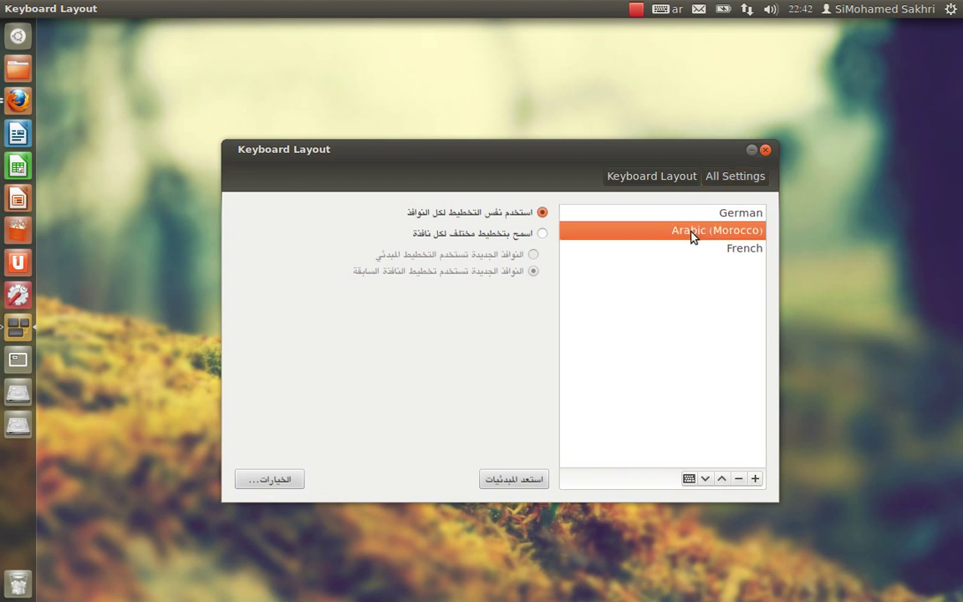
{"action": "left_click", "coordinate": [688, 479]}
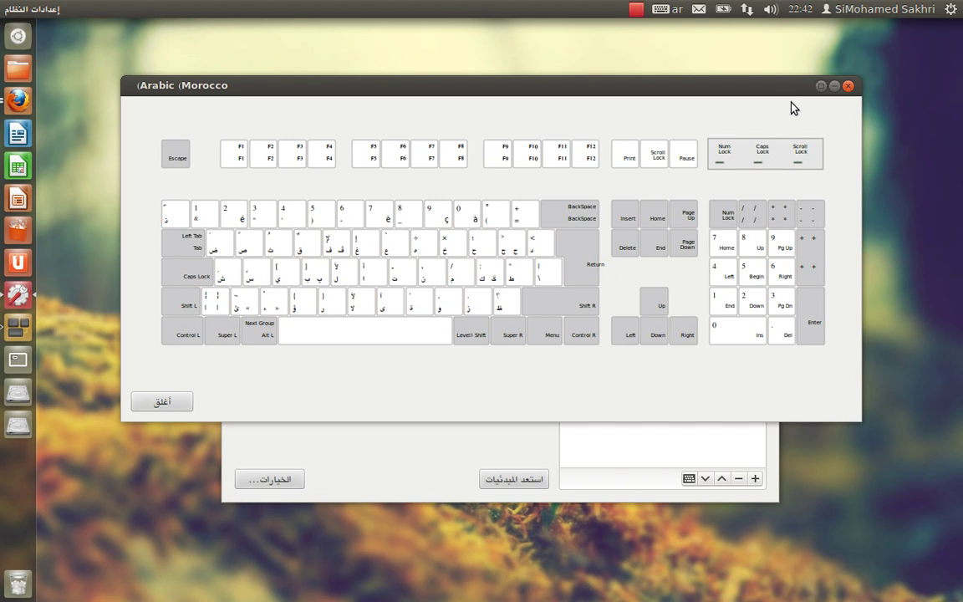
{"action": "left_click_drag", "start_coordinate": [786, 89], "coordinate": [783, 118]}
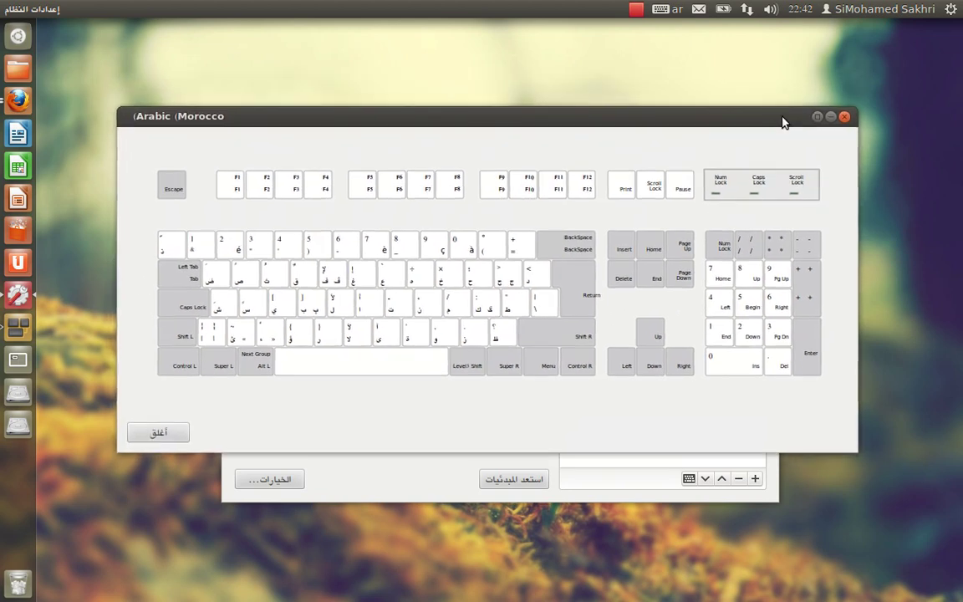
{"action": "left_click", "coordinate": [844, 116]}
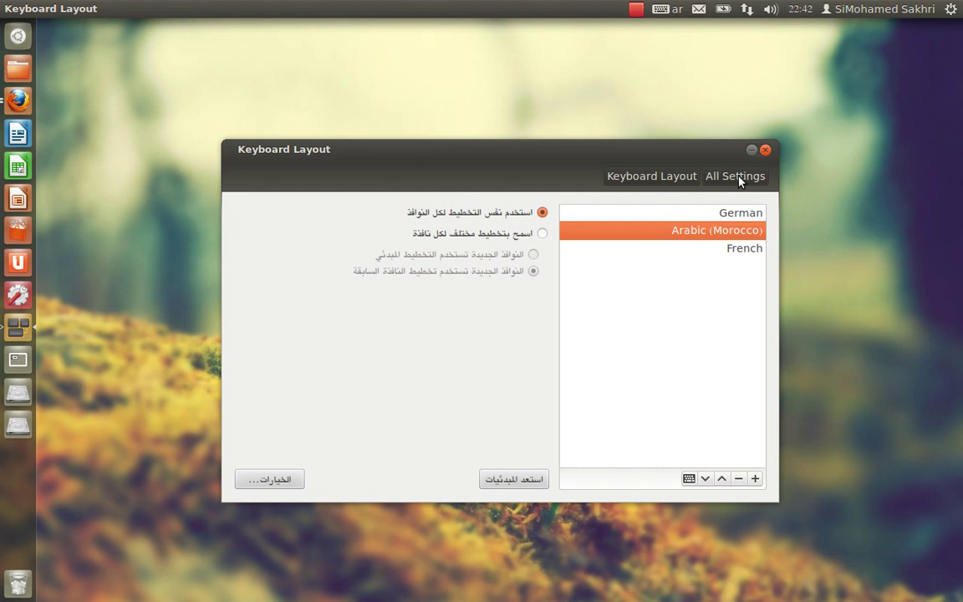
Return to all settings, open Language Support and move its window down over System Settings
{"action": "left_click", "coordinate": [739, 180]}
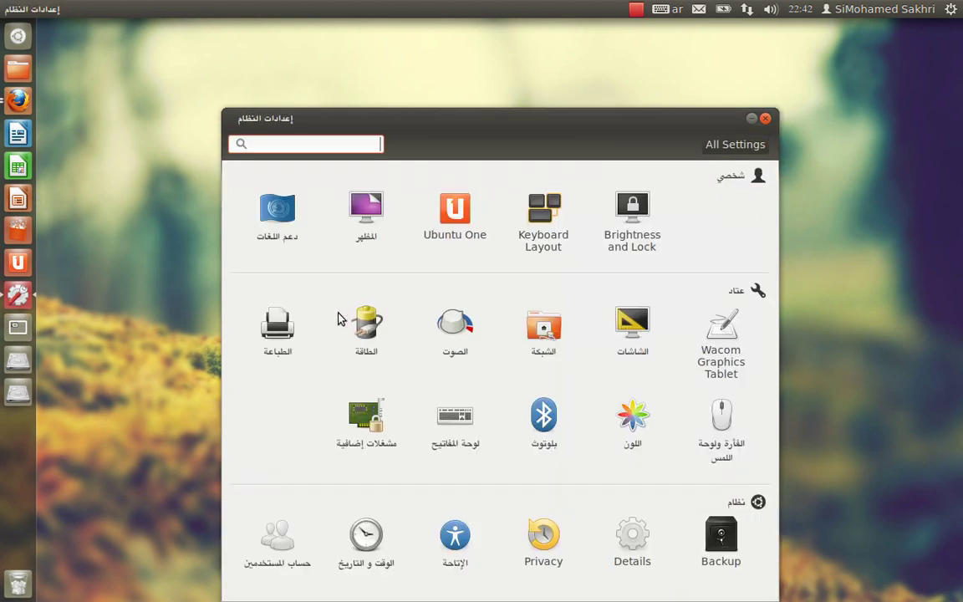
{"action": "left_click", "coordinate": [279, 214]}
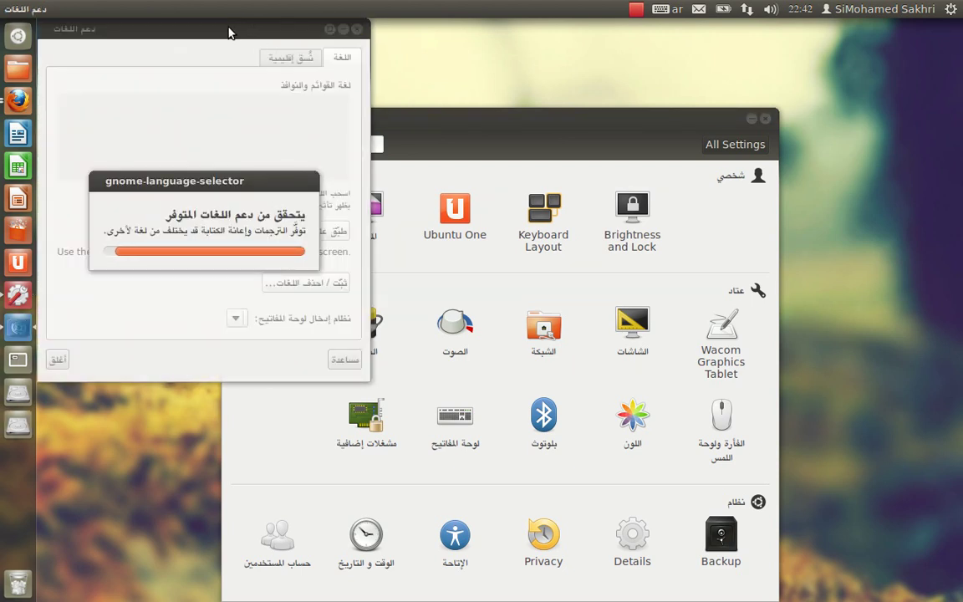
{"action": "left_click_drag", "start_coordinate": [234, 27], "coordinate": [422, 96]}
{"action": "left_click", "coordinate": [950, 8]}
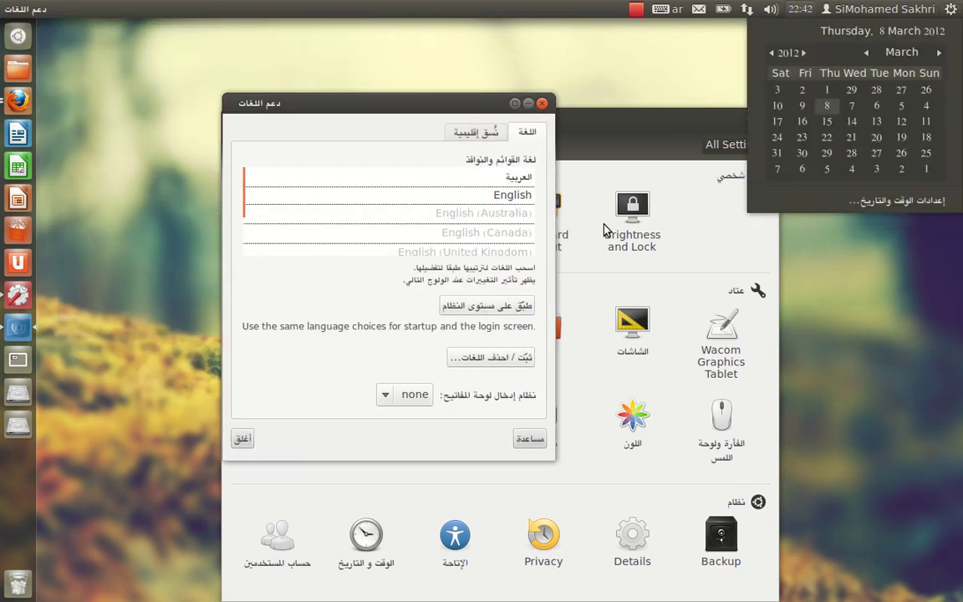
{"action": "left_click", "coordinate": [375, 103]}
{"action": "left_click", "coordinate": [468, 214]}
{"action": "left_click", "coordinate": [514, 243]}
{"action": "left_click", "coordinate": [432, 214]}
{"action": "left_click_drag", "start_coordinate": [432, 224], "coordinate": [387, 251]}
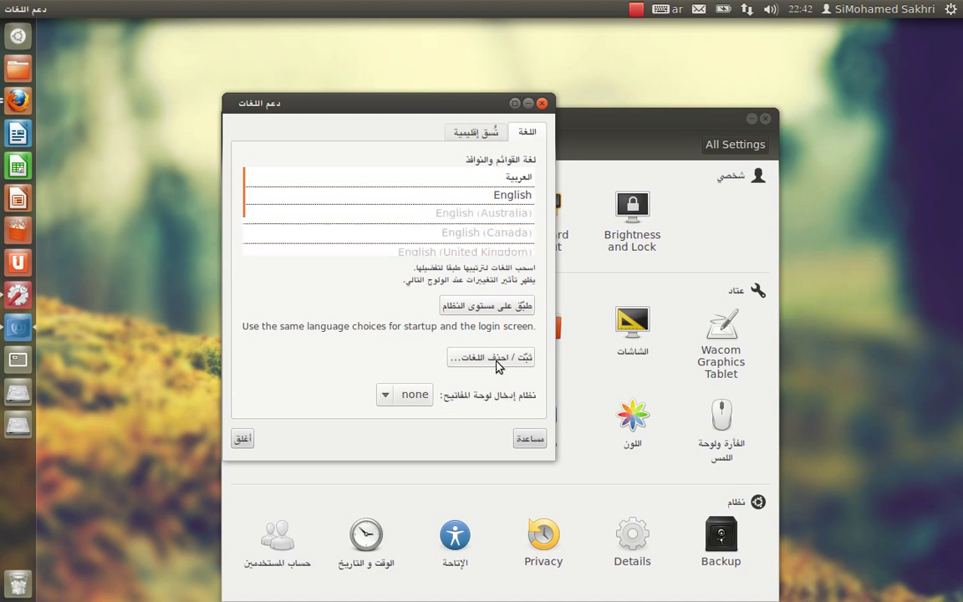
Open the install/remove languages list, look for the English and Arabic entries, and close it without changes
{"action": "left_click", "coordinate": [492, 362]}
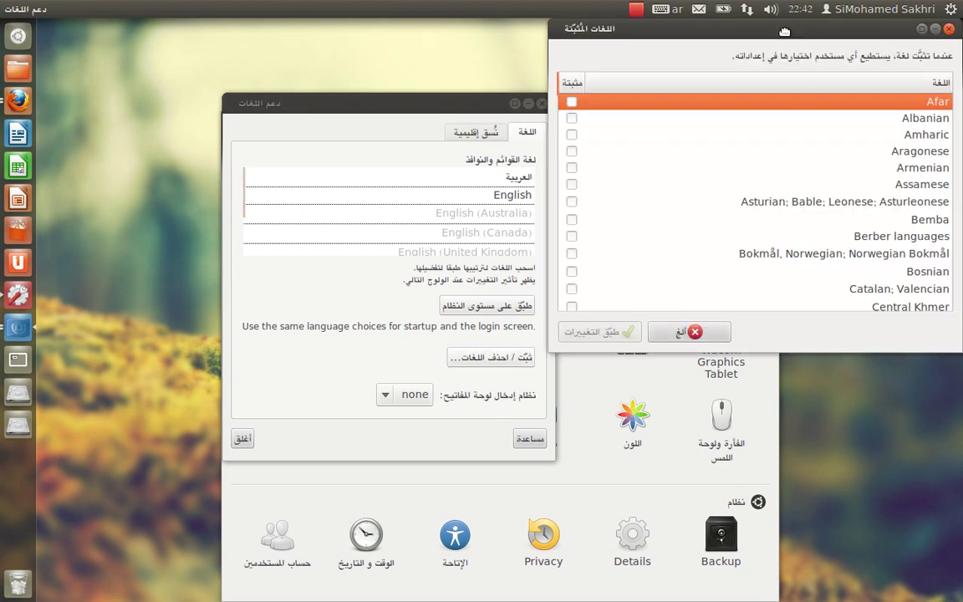
{"action": "left_click_drag", "start_coordinate": [784, 31], "coordinate": [511, 82]}
{"action": "scroll", "coordinate": [382, 246], "scroll_direction": "down", "scroll_amount": 3}
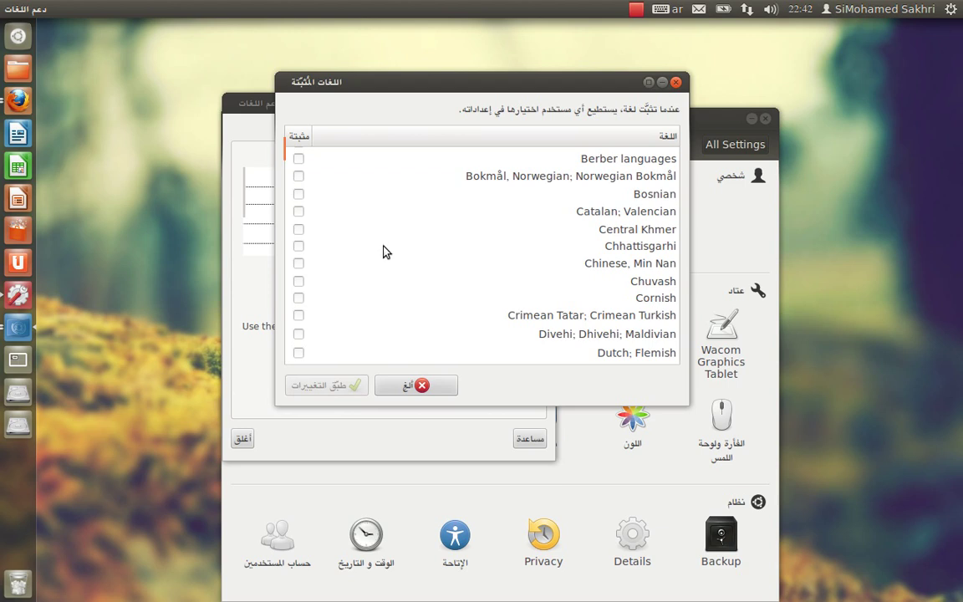
{"action": "scroll", "coordinate": [383, 251], "scroll_direction": "down", "scroll_amount": 2}
{"action": "left_click_drag", "start_coordinate": [282, 161], "coordinate": [292, 273]}
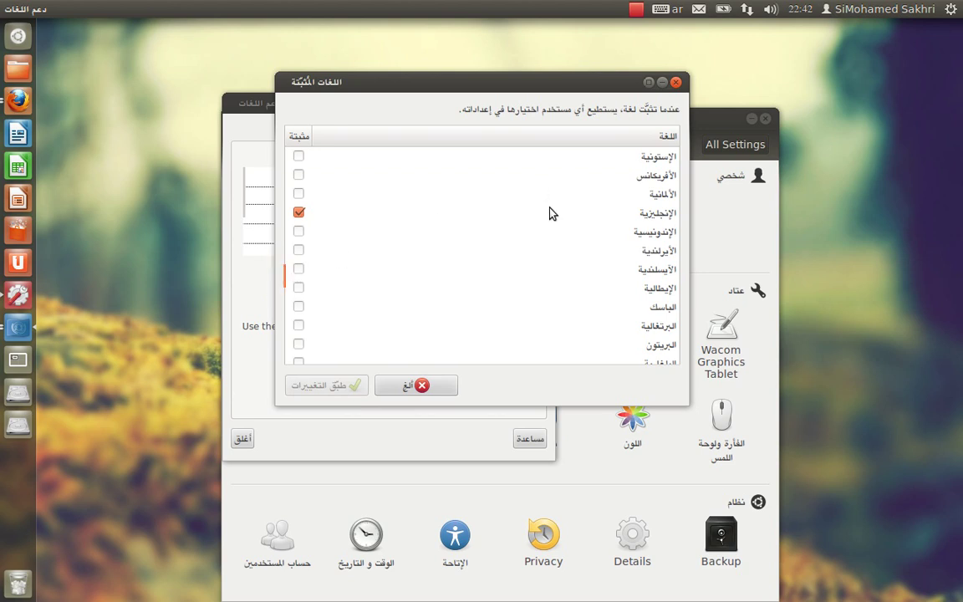
{"action": "scroll", "coordinate": [501, 234], "scroll_direction": "down", "scroll_amount": 3}
{"action": "scroll", "coordinate": [510, 248], "scroll_direction": "down", "scroll_amount": 15}
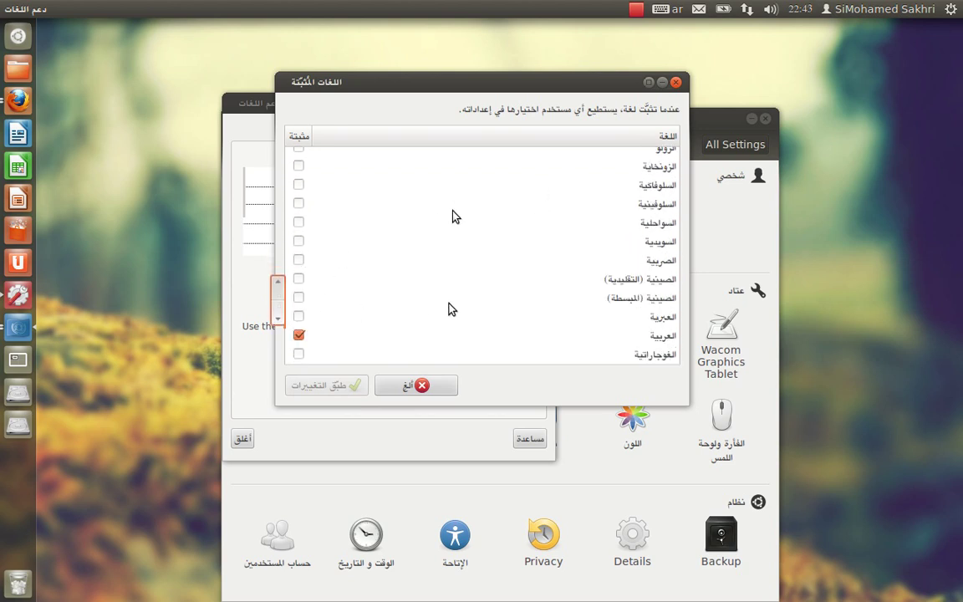
{"action": "left_click", "coordinate": [609, 339]}
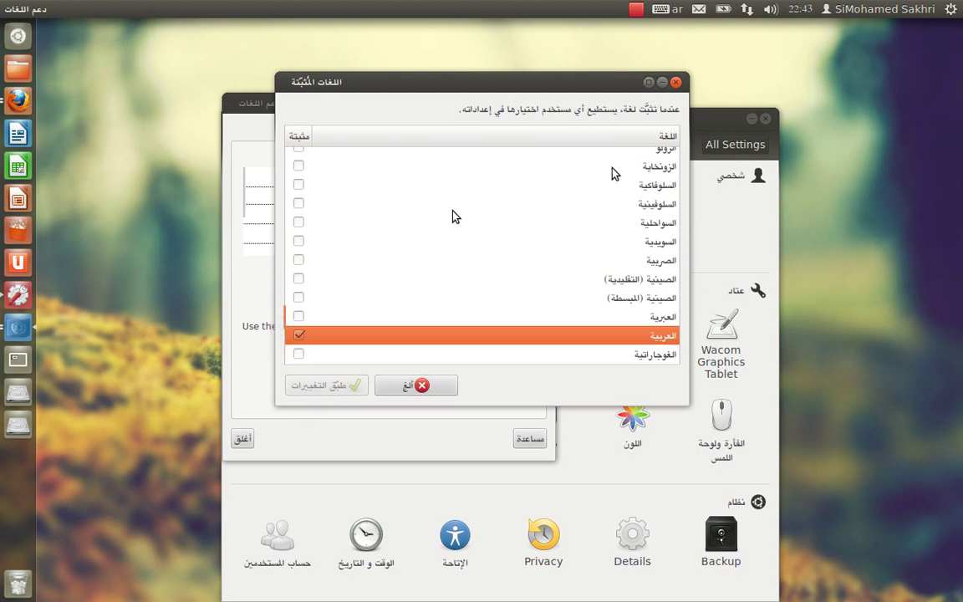
{"action": "left_click", "coordinate": [676, 82]}
Highlight the English and Arabic entries in the language list and move the Language Support window toward the middle of System Settings
{"action": "left_click", "coordinate": [485, 215]}
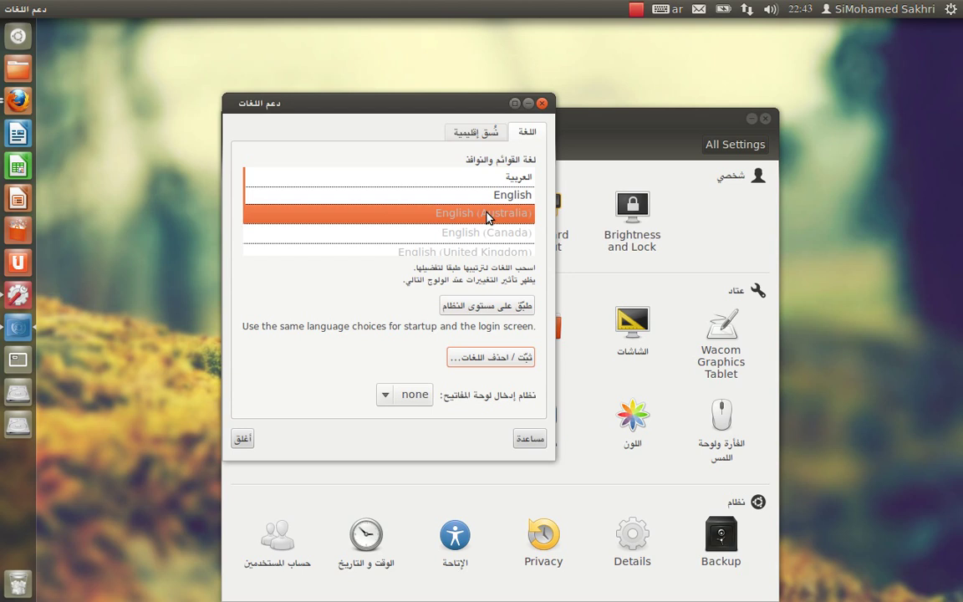
{"action": "left_click", "coordinate": [426, 179]}
{"action": "left_click", "coordinate": [502, 197]}
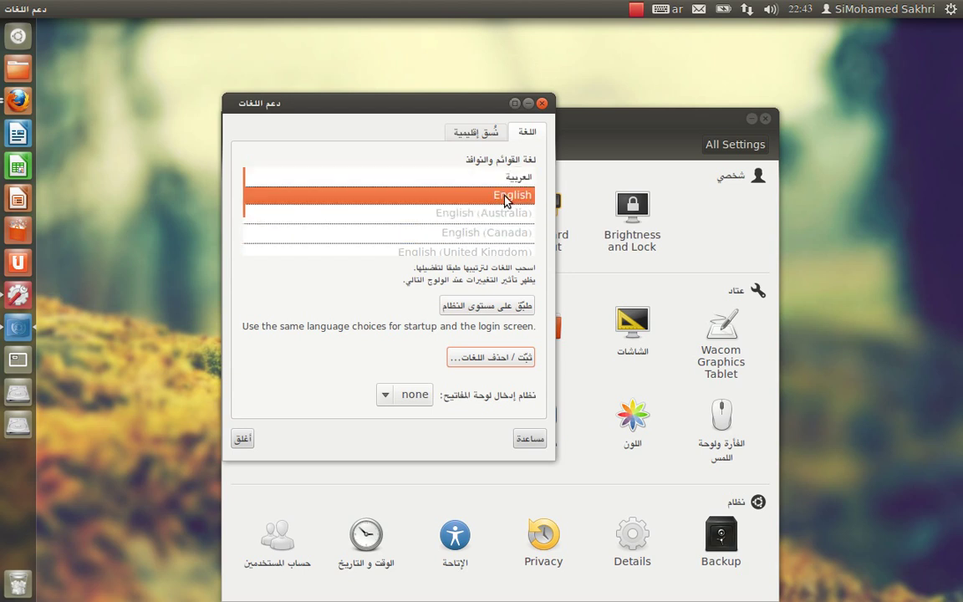
{"action": "left_click_drag", "start_coordinate": [504, 201], "coordinate": [519, 23]}
{"action": "left_click_drag", "start_coordinate": [478, 117], "coordinate": [591, 131]}
Check the session menu and place English above Arabic in the language order for menus and windows
{"action": "left_click", "coordinate": [617, 192]}
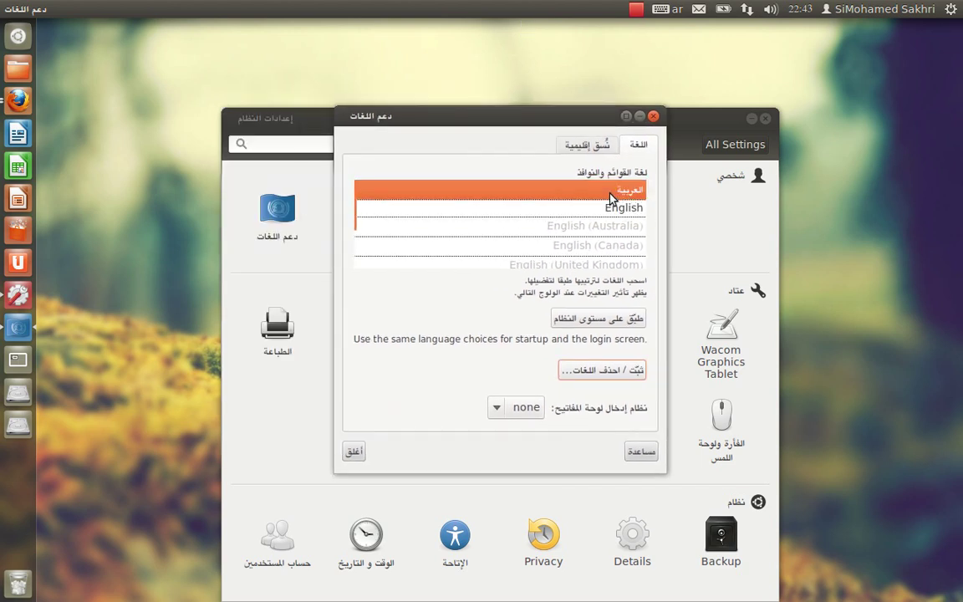
{"action": "mouse_move", "coordinate": [610, 199]}
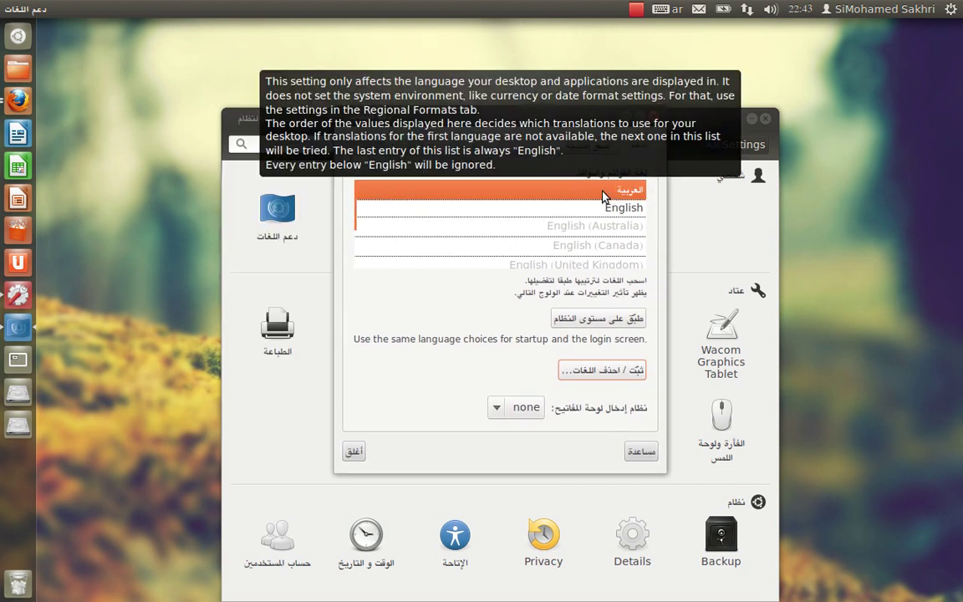
{"action": "left_click", "coordinate": [944, 9]}
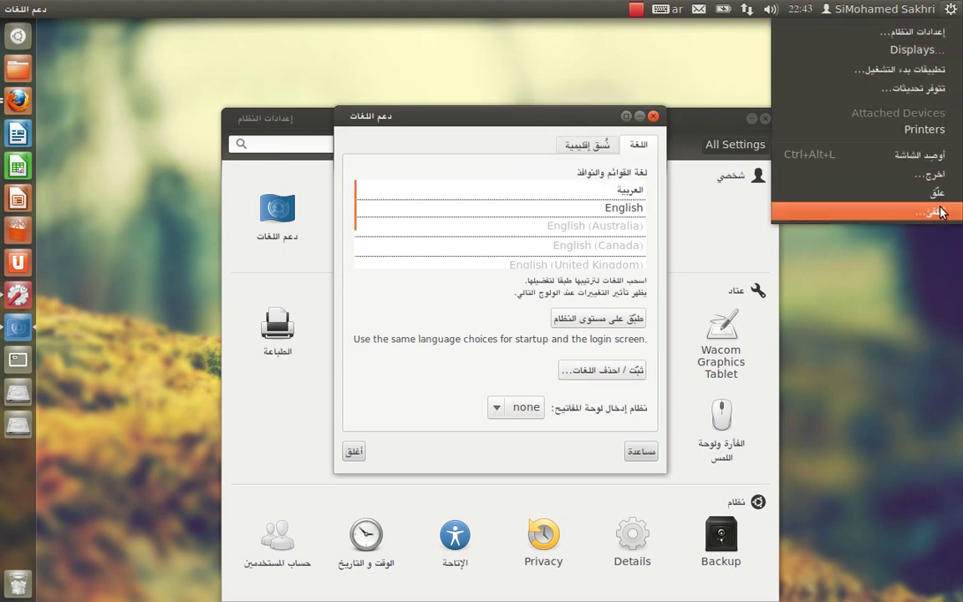
{"action": "left_click", "coordinate": [500, 97]}
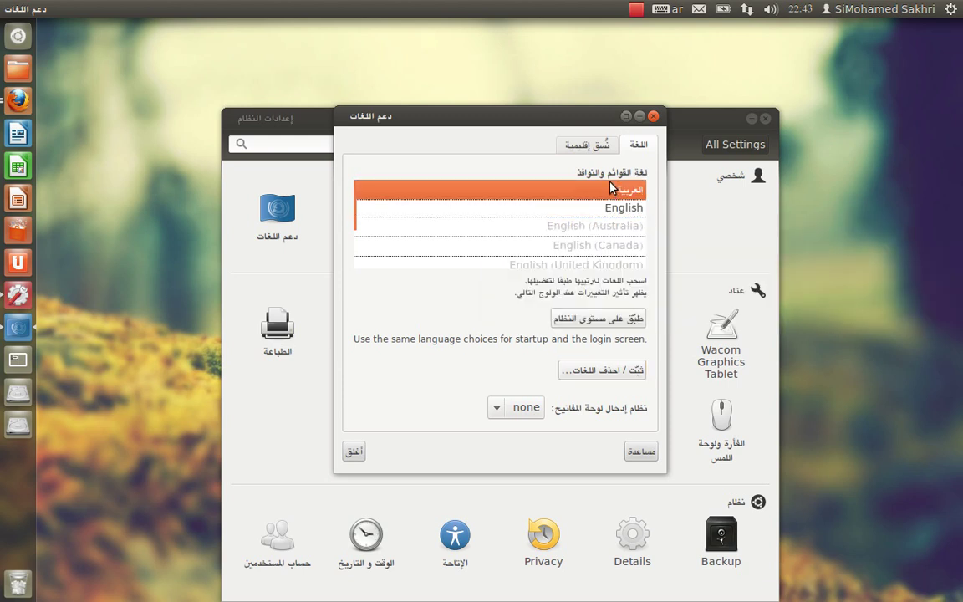
{"action": "left_click_drag", "start_coordinate": [617, 207], "coordinate": [617, 188]}
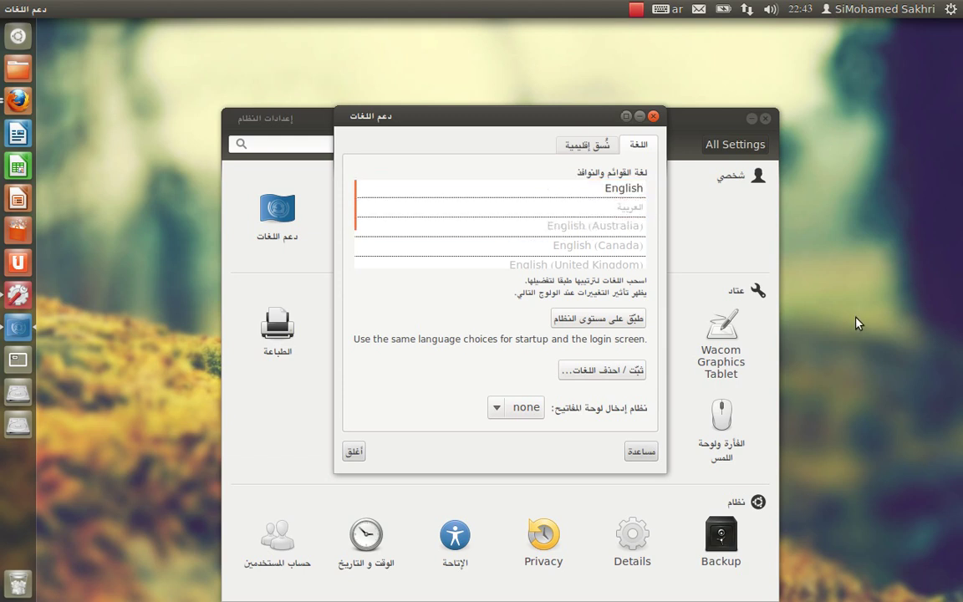
Check the log-out entry in the session menu and switch to the Firefox window
{"action": "left_click", "coordinate": [954, 7]}
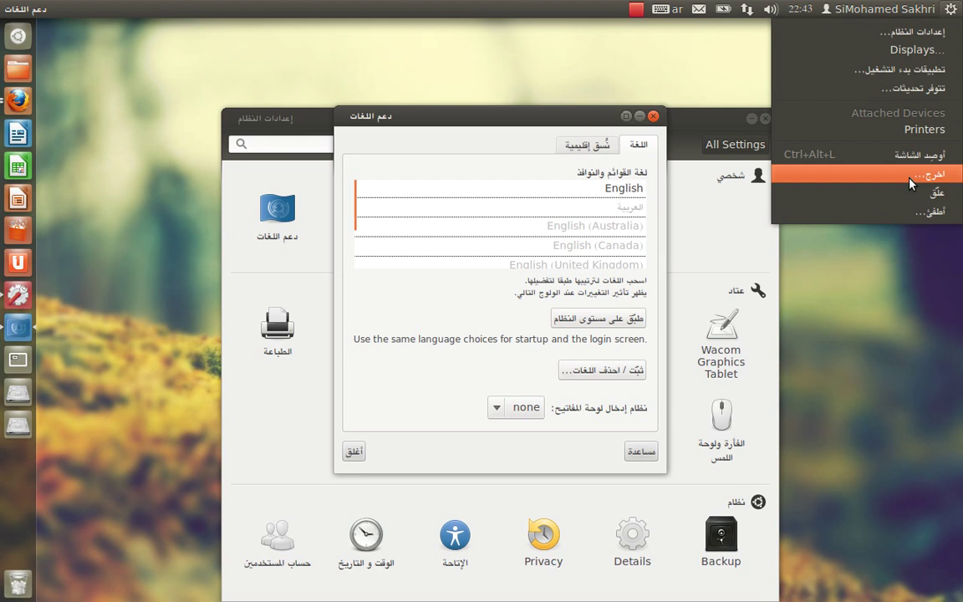
{"action": "left_click", "coordinate": [507, 105]}
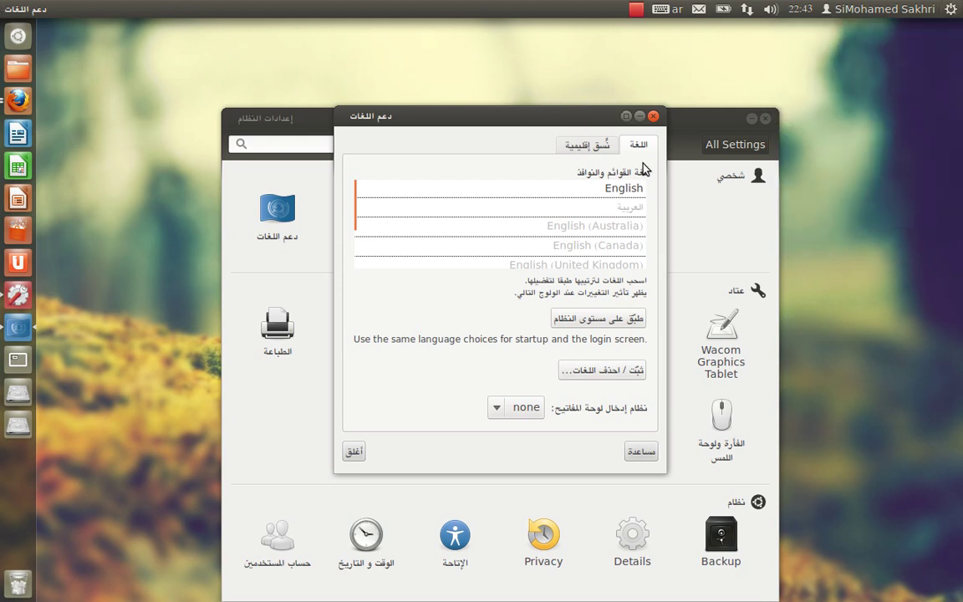
{"action": "left_click", "coordinate": [614, 187]}
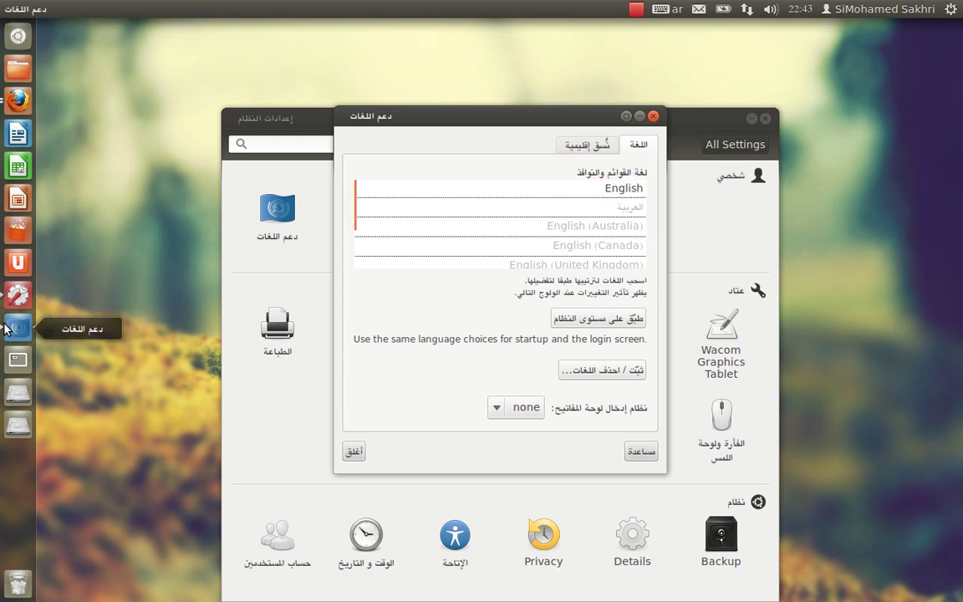
{"action": "left_click", "coordinate": [18, 100]}
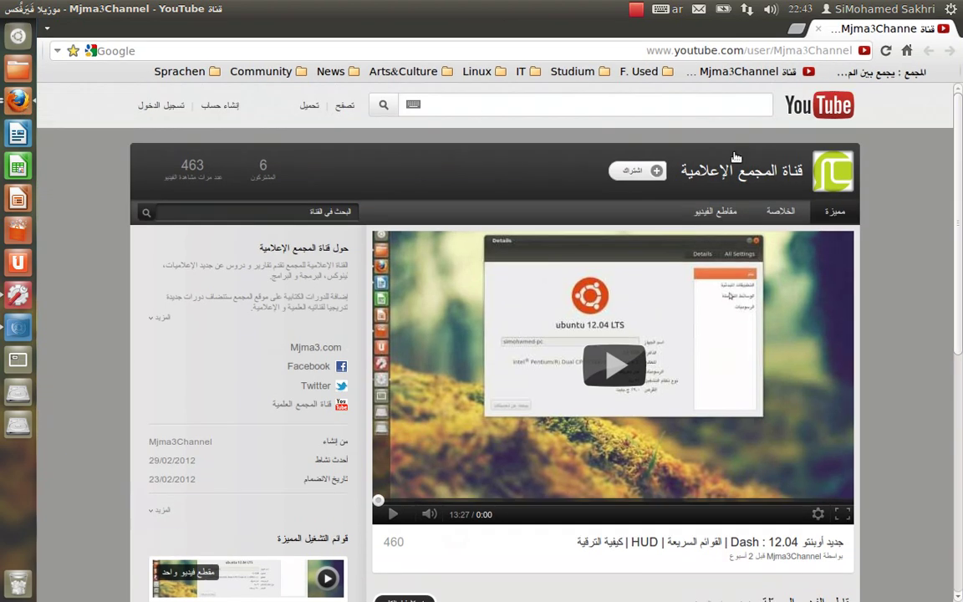
Try moving English in the language order for menus and windows, and close the Language Support window
{"action": "mouse_move", "coordinate": [73, 13]}
{"action": "mouse_move", "coordinate": [28, 6]}
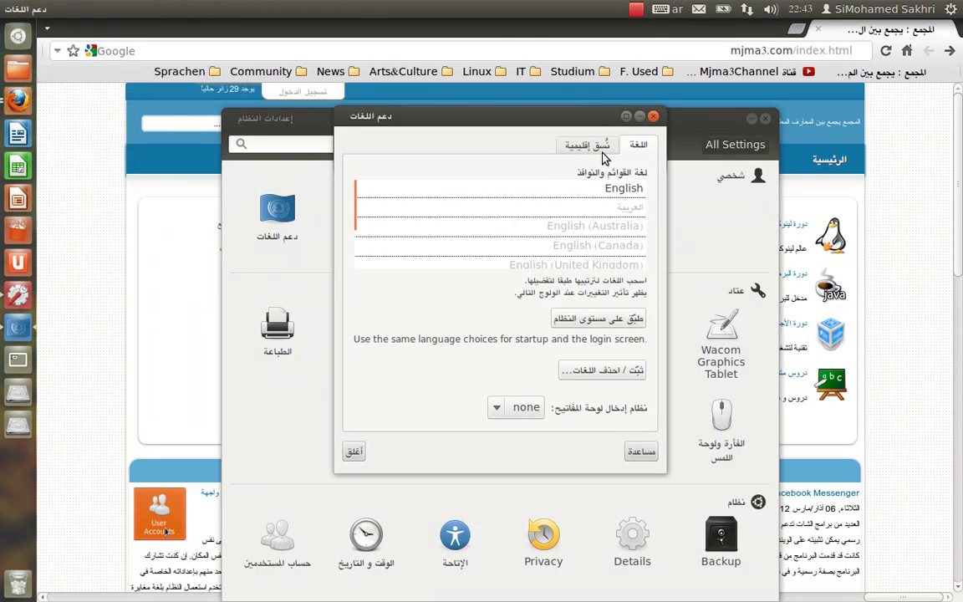
{"action": "left_click", "coordinate": [613, 191]}
{"action": "left_click_drag", "start_coordinate": [614, 197], "coordinate": [492, 303]}
{"action": "left_click", "coordinate": [655, 118]}
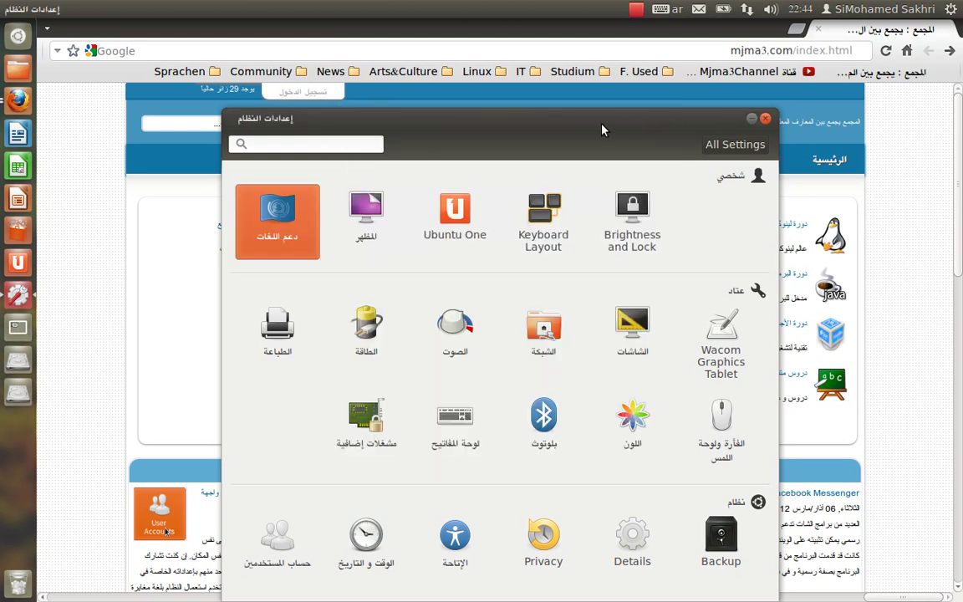
Examine the Appearance settings and the picture chooser for adding backgrounds, and close both without changes
{"action": "left_click_drag", "start_coordinate": [602, 126], "coordinate": [611, 102]}
{"action": "left_click", "coordinate": [373, 195]}
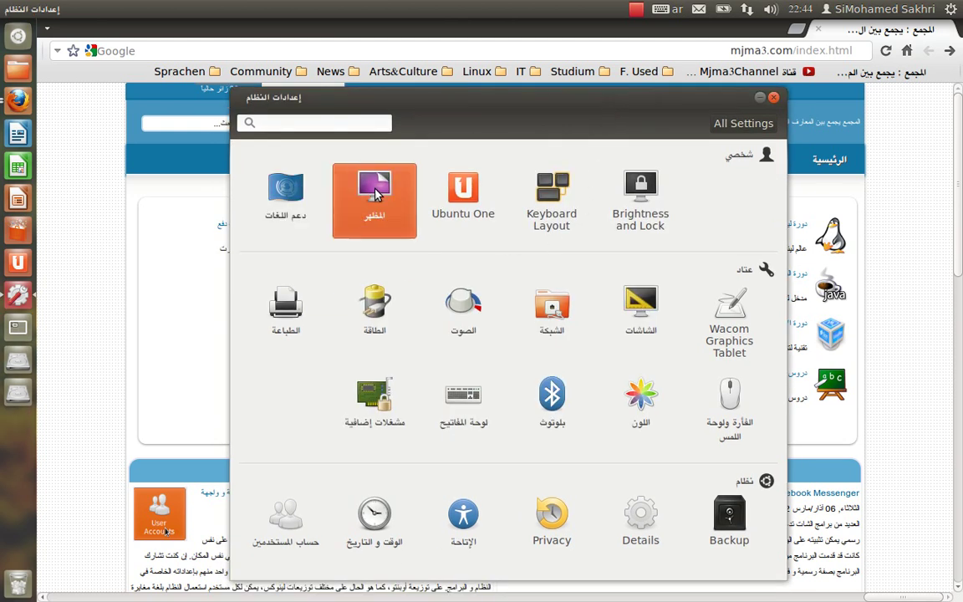
{"action": "left_click_drag", "start_coordinate": [531, 97], "coordinate": [529, 94]}
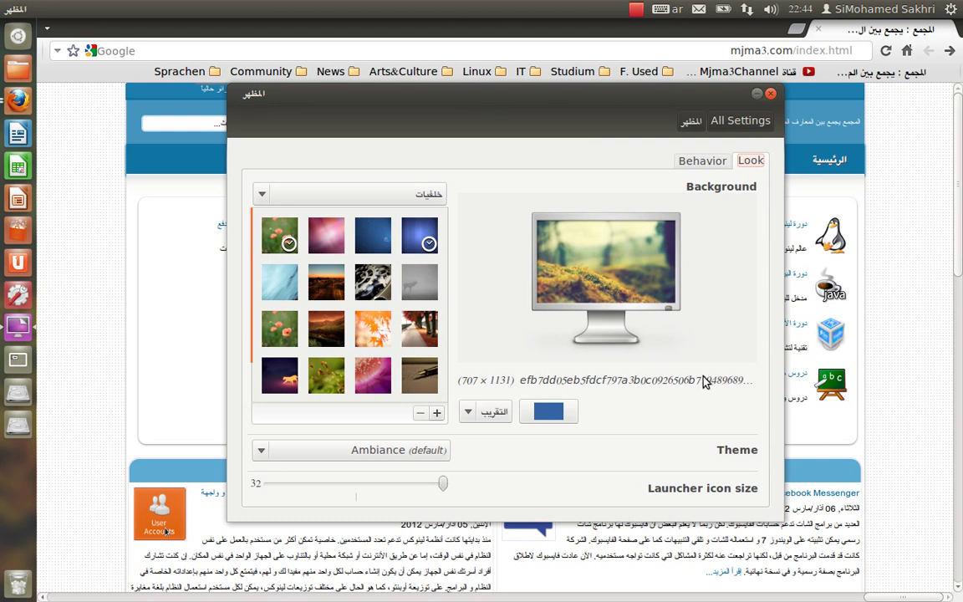
{"action": "left_click", "coordinate": [437, 413]}
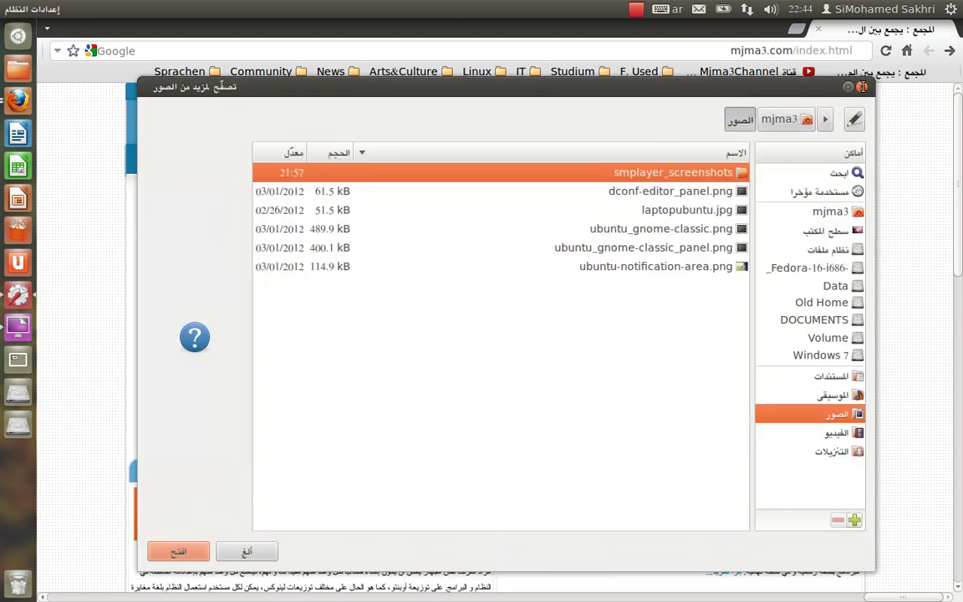
{"action": "left_click", "coordinate": [862, 87]}
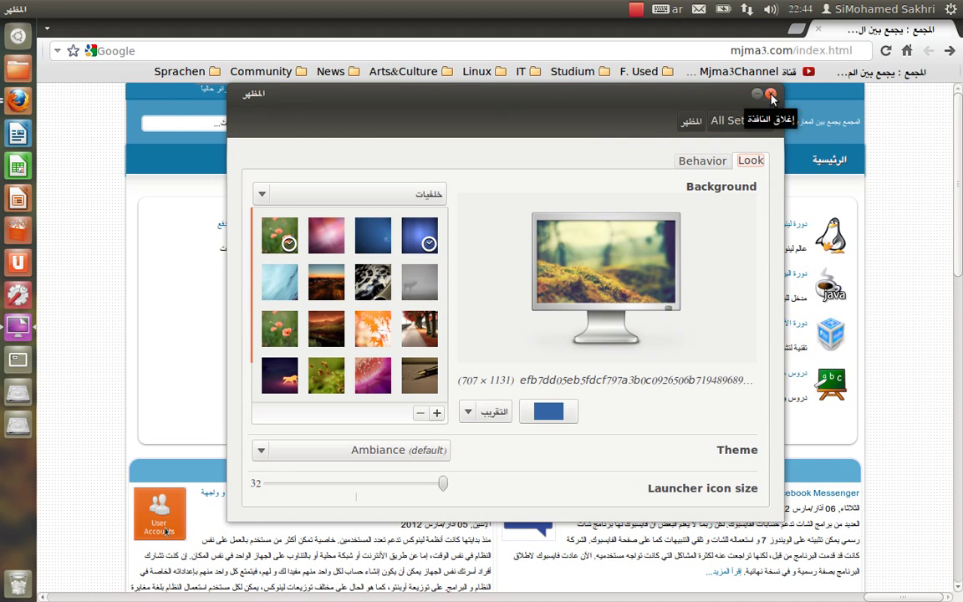
{"action": "left_click", "coordinate": [771, 97]}
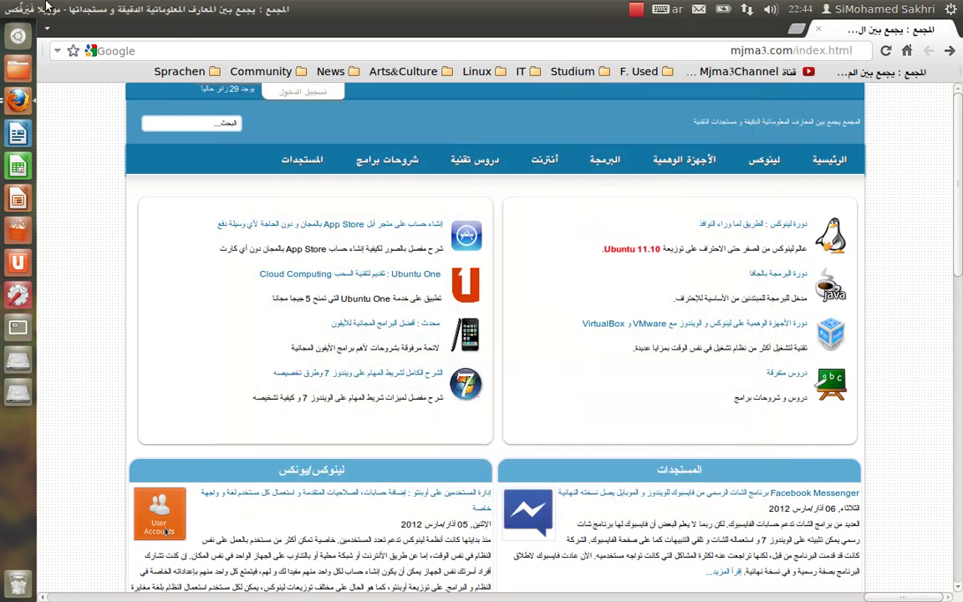
Minimise the Firefox window and review the output, input, sound effects and applications pages of the Sound settings
{"action": "left_click", "coordinate": [27, 10]}
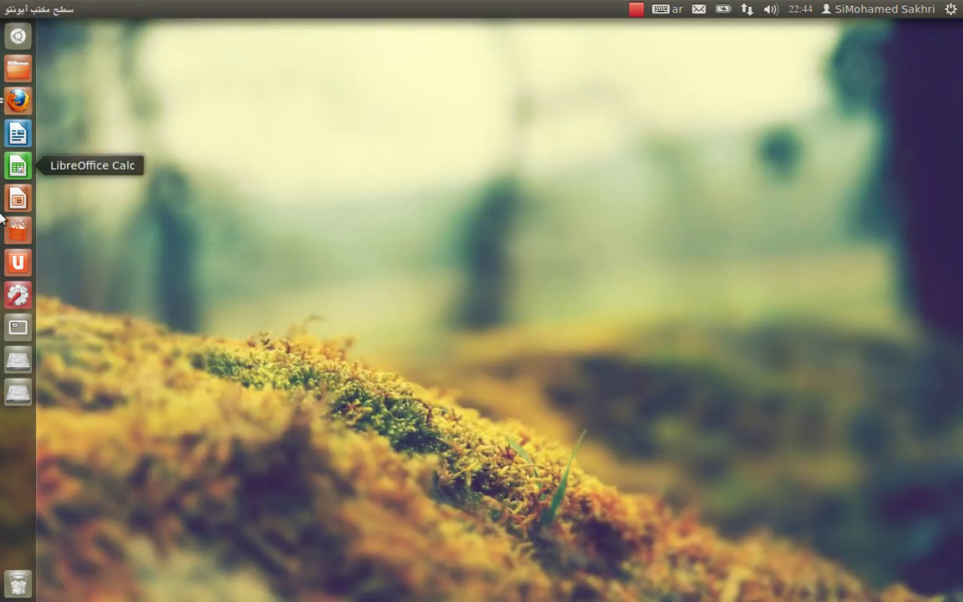
{"action": "left_click", "coordinate": [18, 294]}
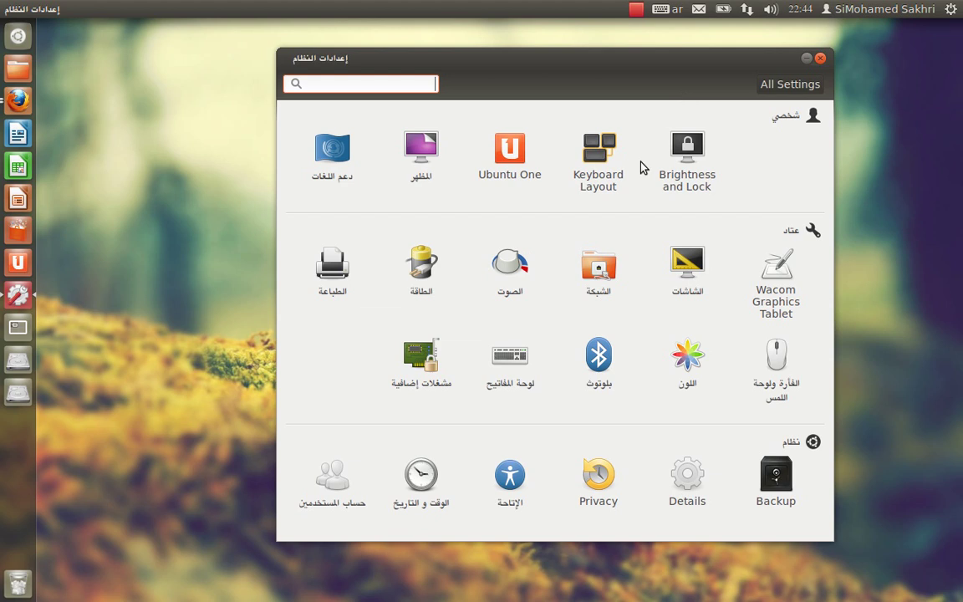
{"action": "left_click", "coordinate": [517, 267]}
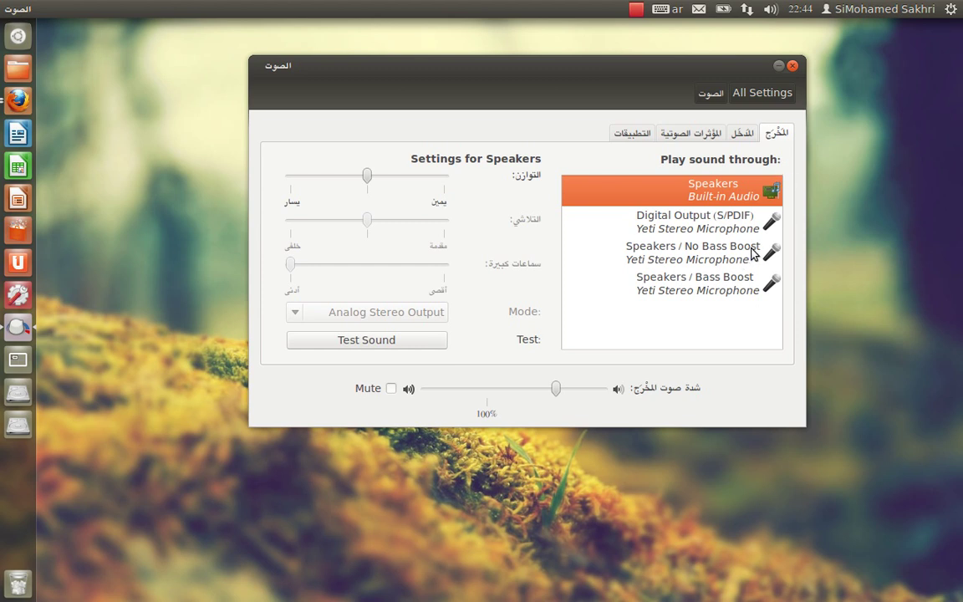
{"action": "left_click", "coordinate": [744, 134]}
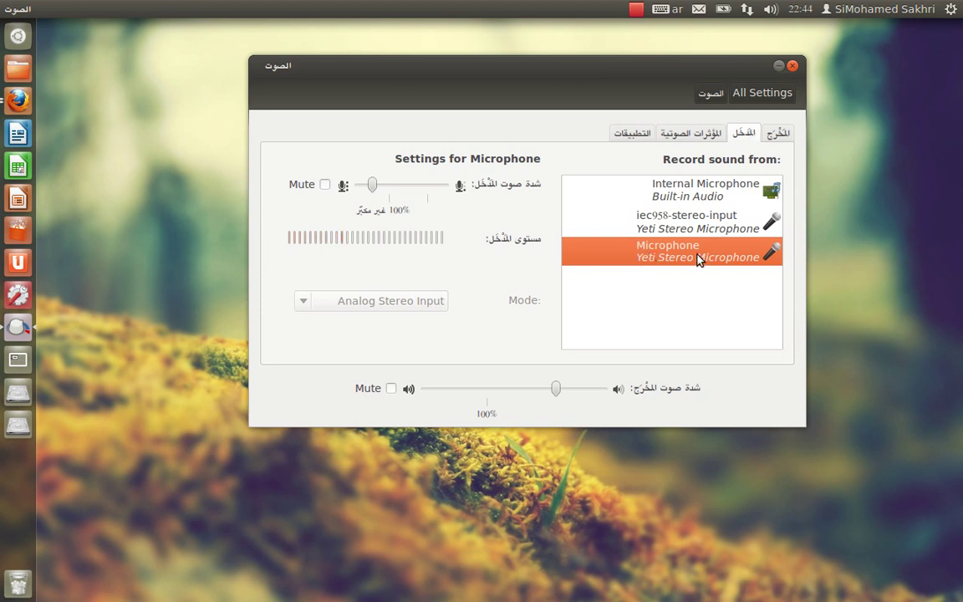
{"action": "left_click", "coordinate": [695, 133]}
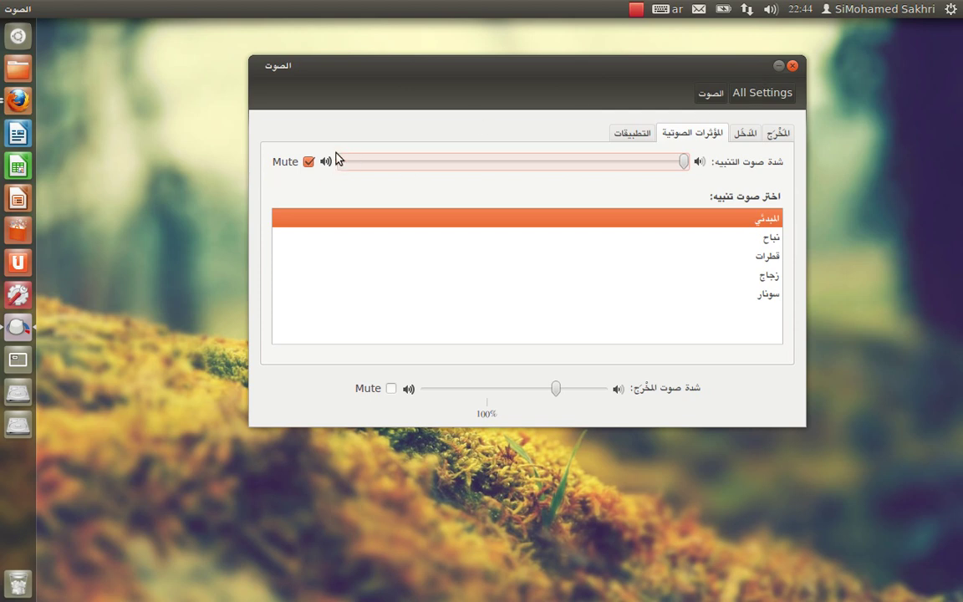
{"action": "left_click", "coordinate": [620, 136]}
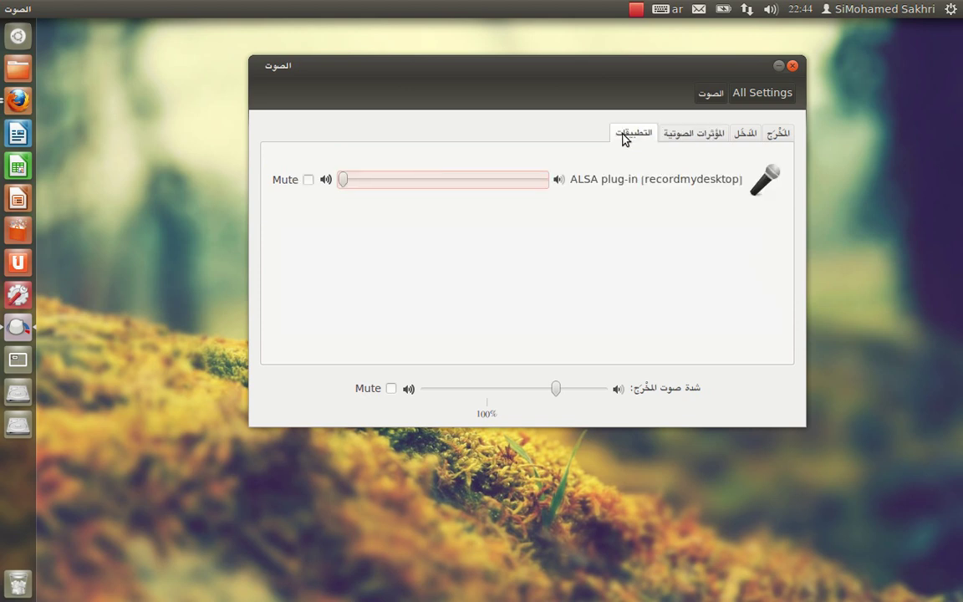
{"action": "left_click", "coordinate": [750, 94]}
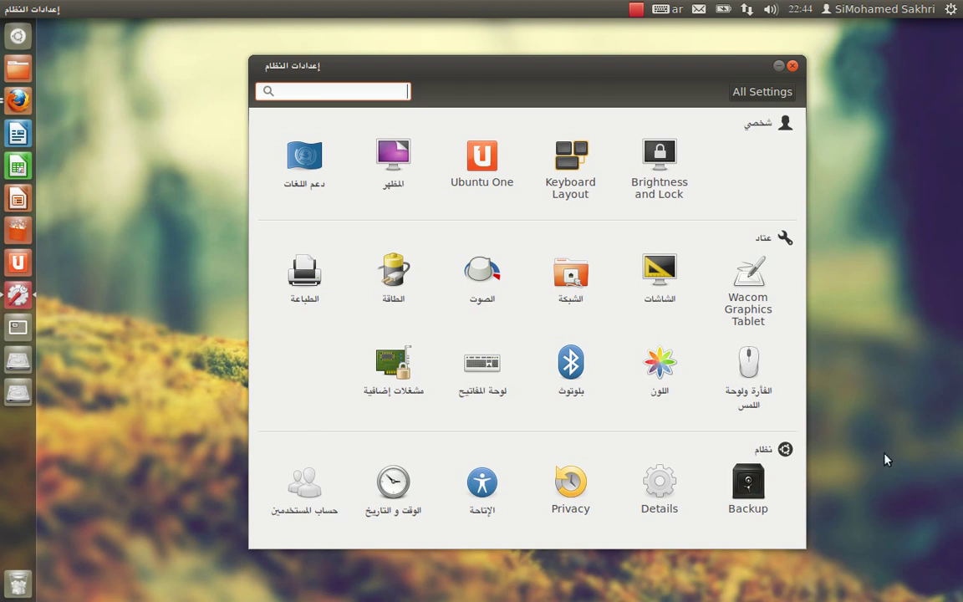
Open Additional Drivers, examine the proprietary NVIDIA graphics drivers offered, and close the window without activating any
{"action": "left_click", "coordinate": [387, 362]}
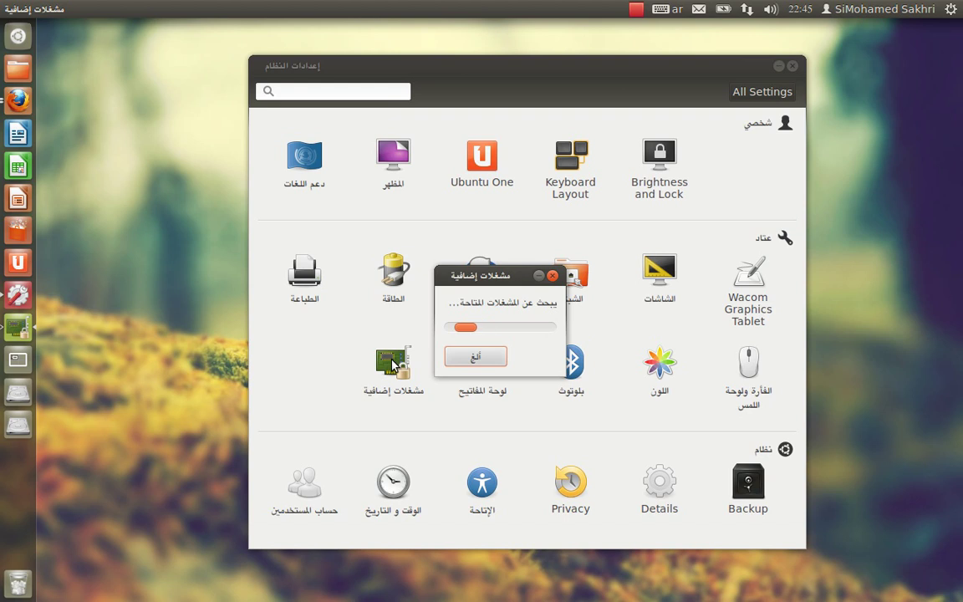
{"action": "left_click", "coordinate": [390, 365]}
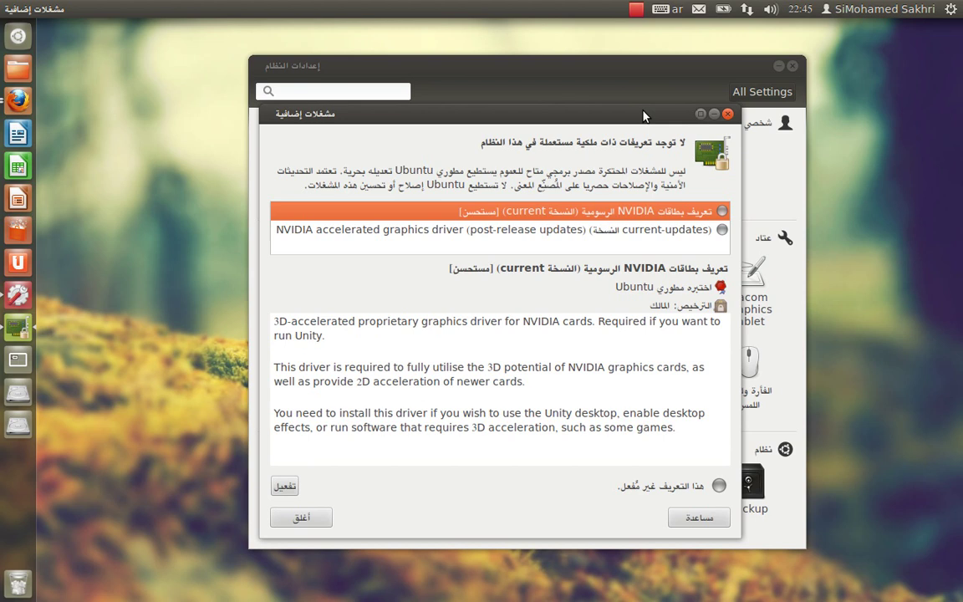
{"action": "left_click_drag", "start_coordinate": [644, 115], "coordinate": [647, 108]}
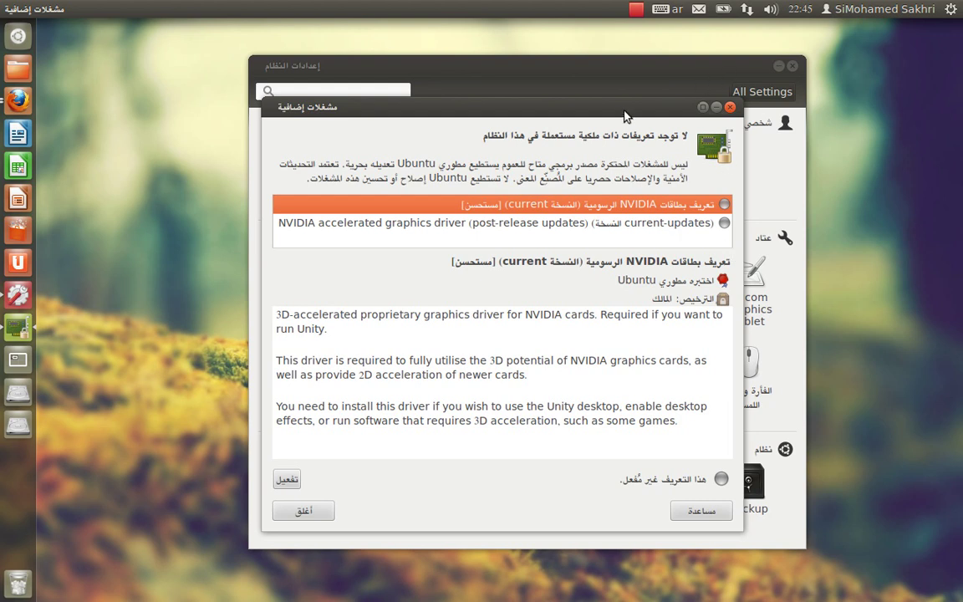
{"action": "left_click", "coordinate": [730, 108]}
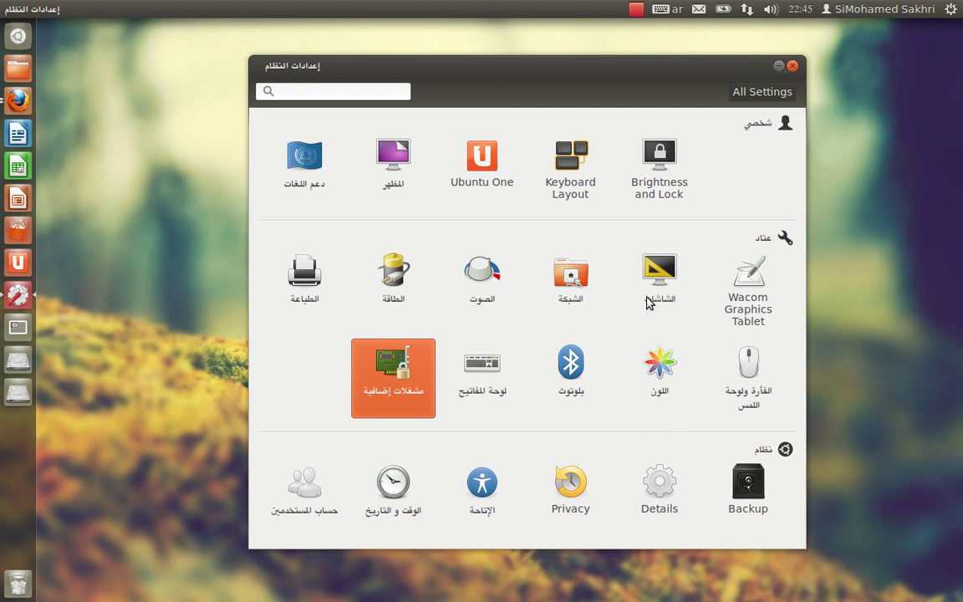
Open the User Accounts settings and unlock them by entering the account password, switching the keyboard layout to German
{"action": "left_click", "coordinate": [306, 489]}
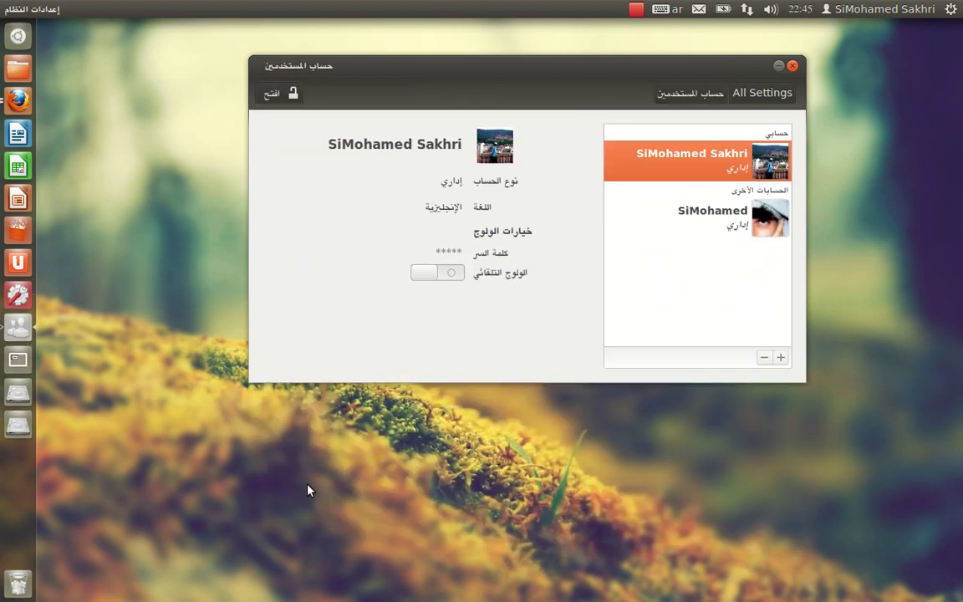
{"action": "left_click", "coordinate": [278, 97]}
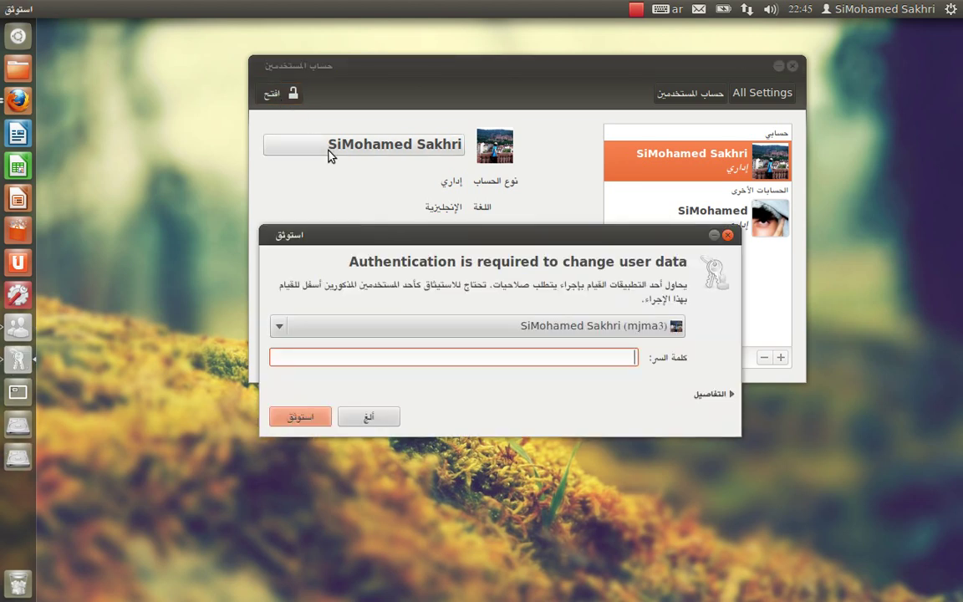
{"action": "key", "text": "alt+shift"}
{"action": "type", "text": "********"}
{"action": "key", "text": "Return"}
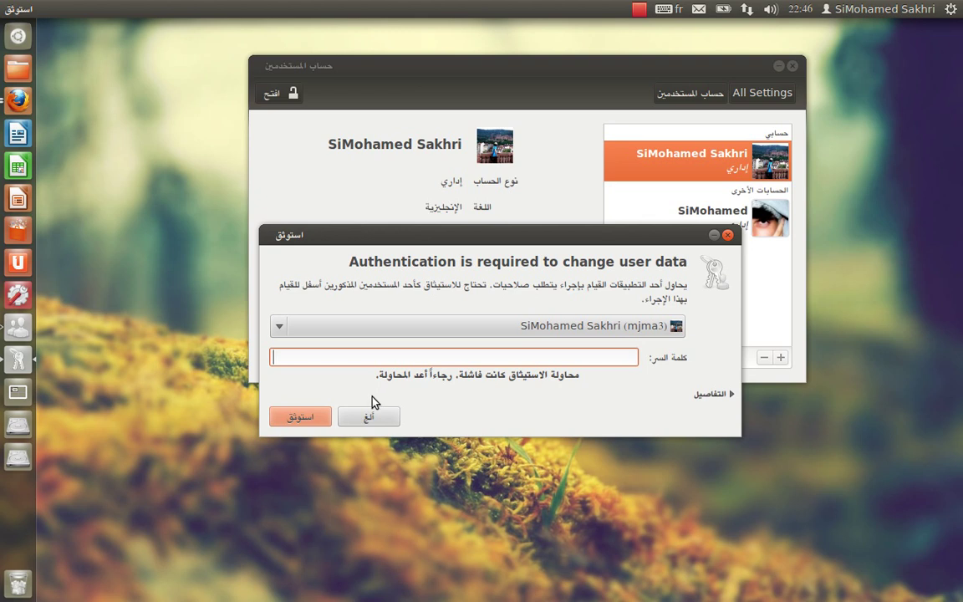
{"action": "key", "text": "alt+shift"}
{"action": "type", "text": "********"}
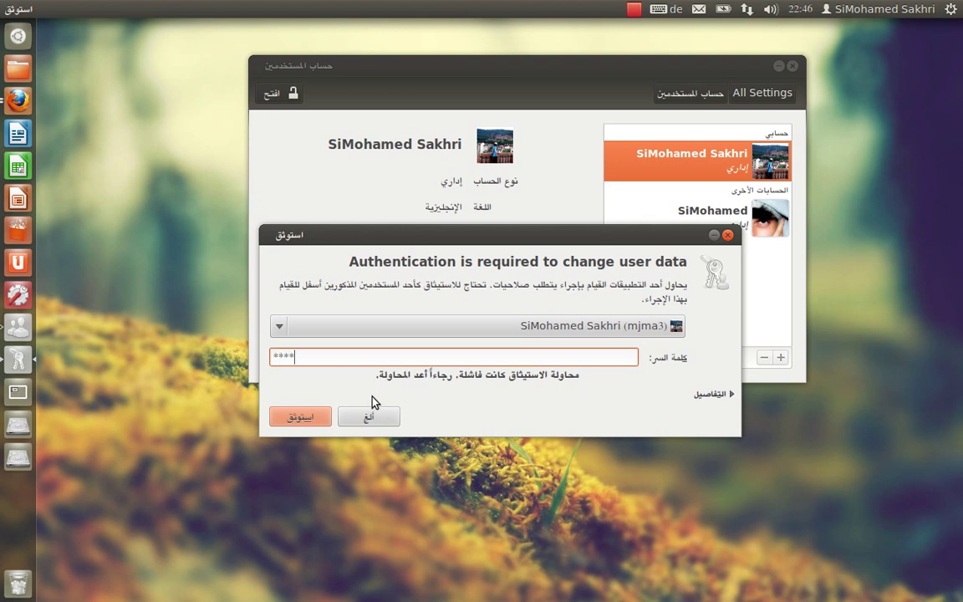
{"action": "key", "text": "Return"}
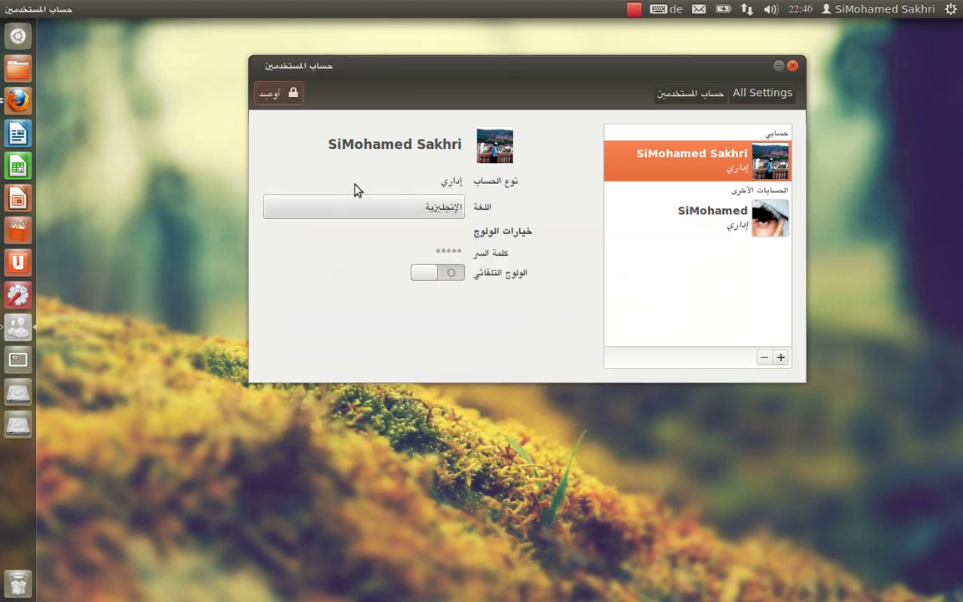
View the form for creating a new user account, cancel it, and close System Settings
{"action": "left_click", "coordinate": [781, 357]}
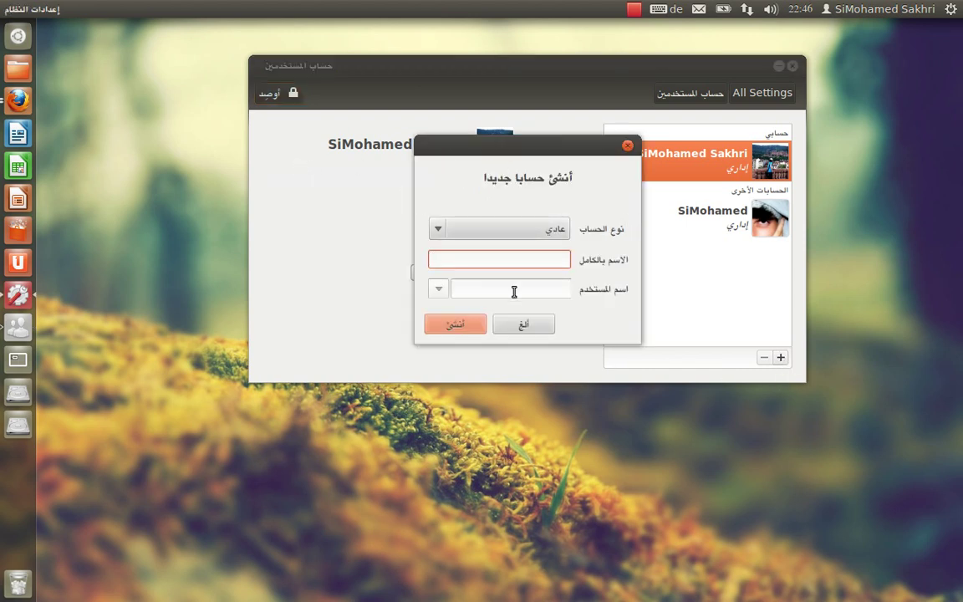
{"action": "left_click", "coordinate": [521, 325]}
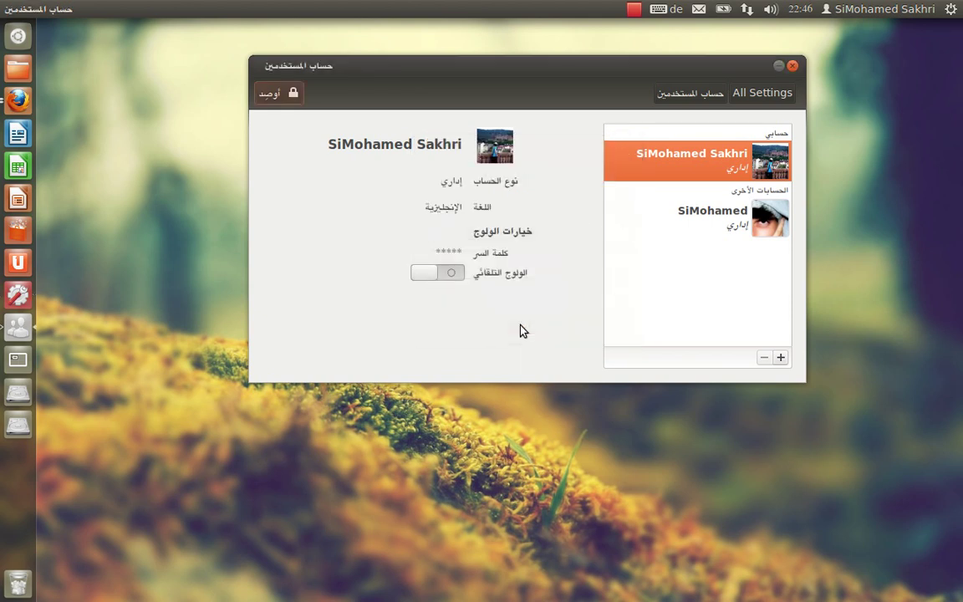
{"action": "left_click", "coordinate": [767, 94]}
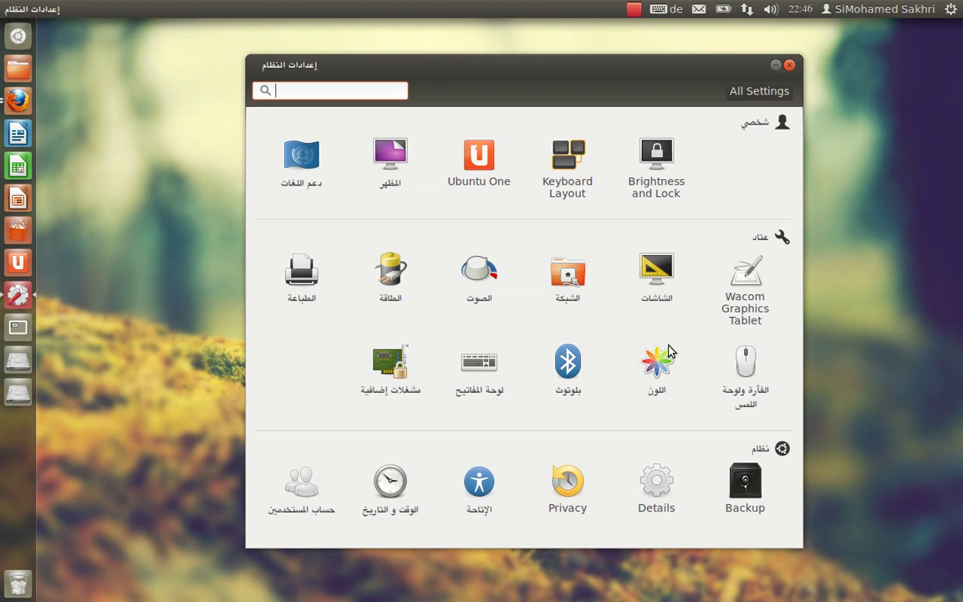
{"action": "left_click", "coordinate": [790, 66]}
Open the Update Manager to check for available updates, close it, and look over the session menu again
{"action": "left_click", "coordinate": [950, 9]}
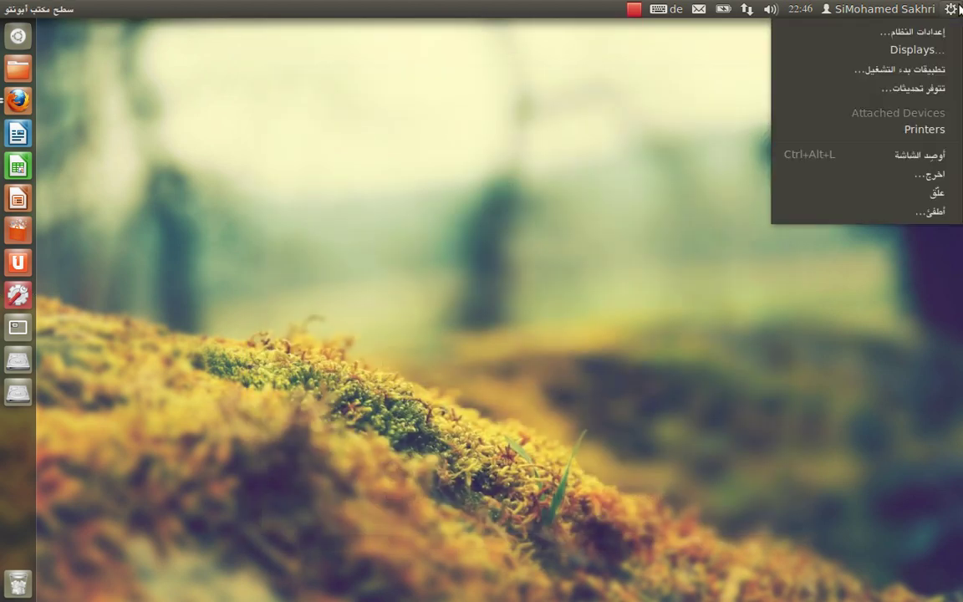
{"action": "left_click", "coordinate": [940, 91]}
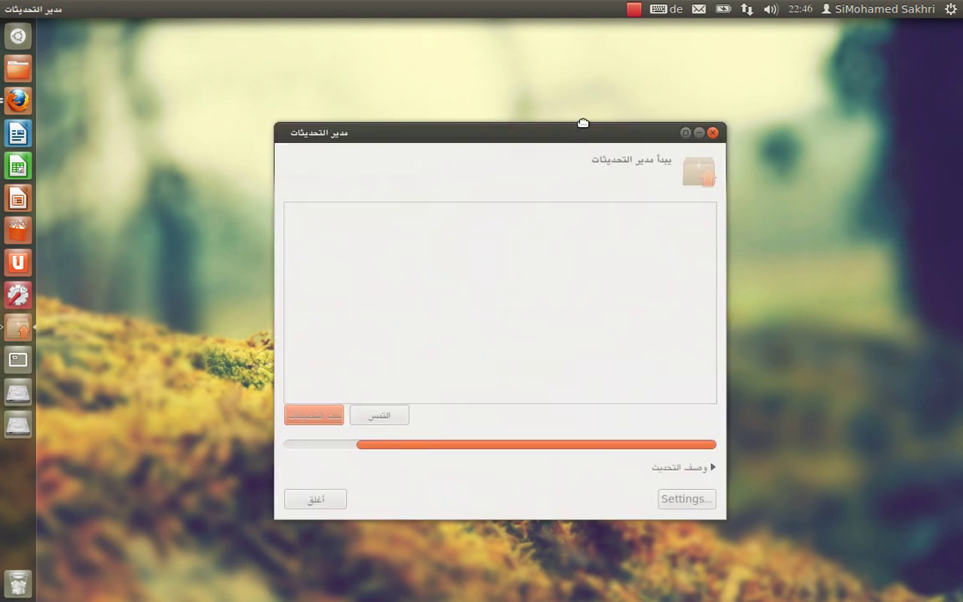
{"action": "left_click_drag", "start_coordinate": [580, 125], "coordinate": [589, 117]}
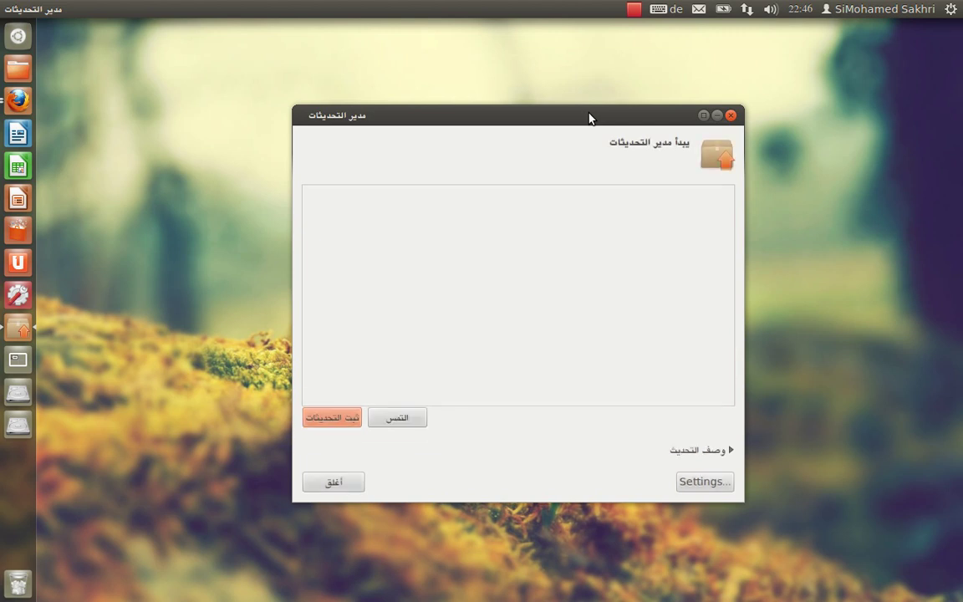
{"action": "left_click_drag", "start_coordinate": [580, 114], "coordinate": [575, 122]}
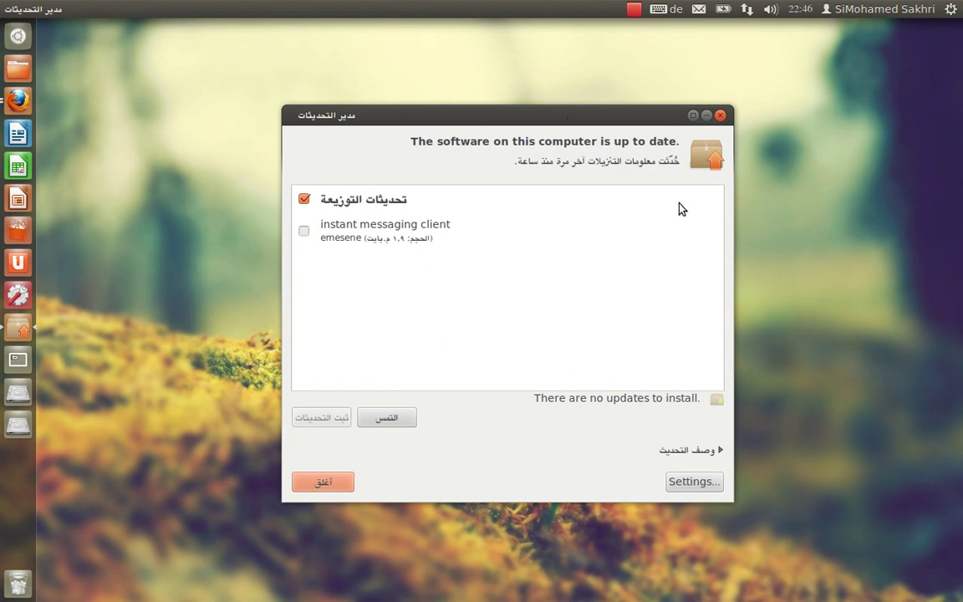
{"action": "left_click", "coordinate": [720, 117]}
{"action": "left_click", "coordinate": [958, 9]}
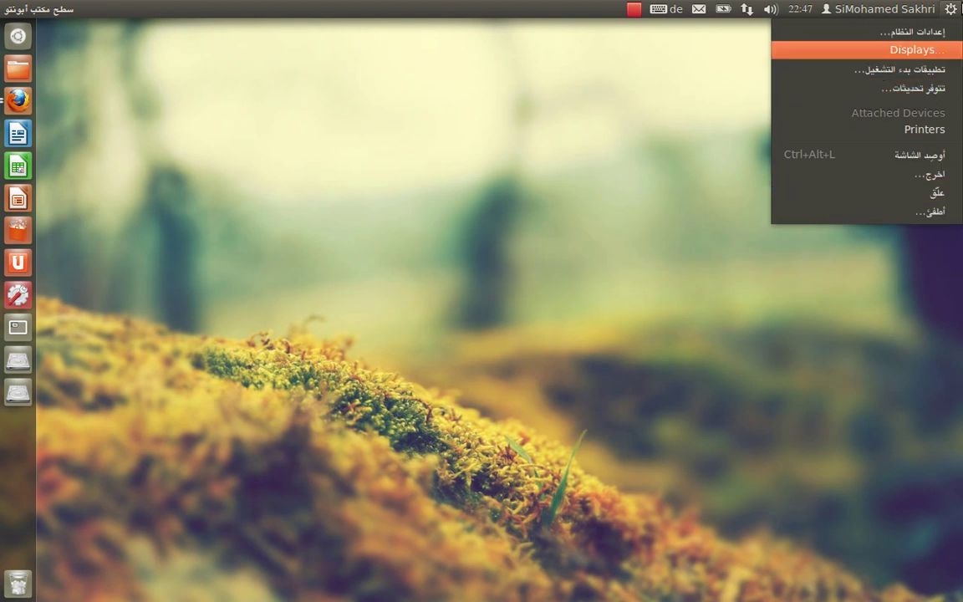
{"action": "left_click", "coordinate": [522, 159]}
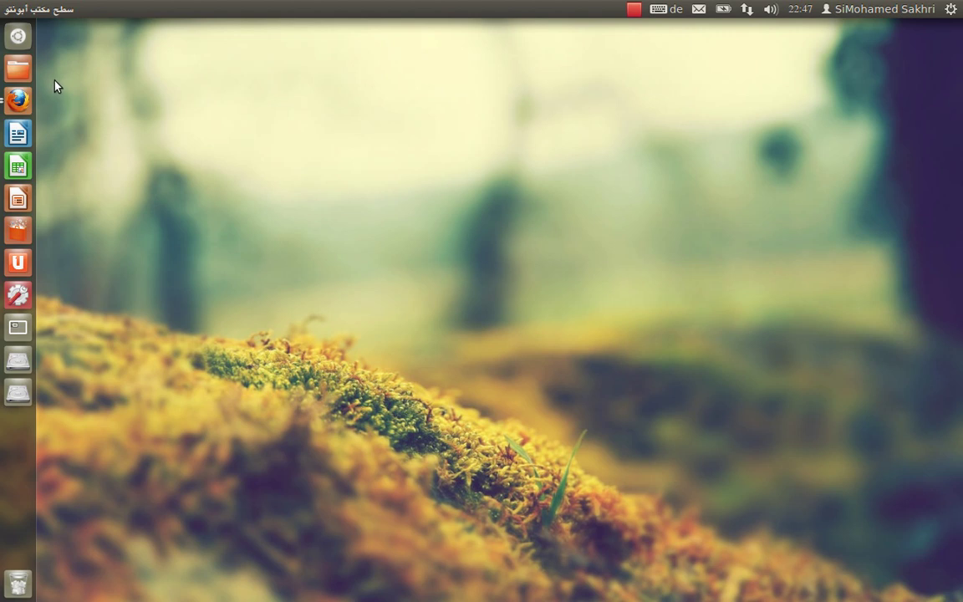
Open the home folder in the file manager and show the About information for Nautilus
{"action": "left_click", "coordinate": [16, 72]}
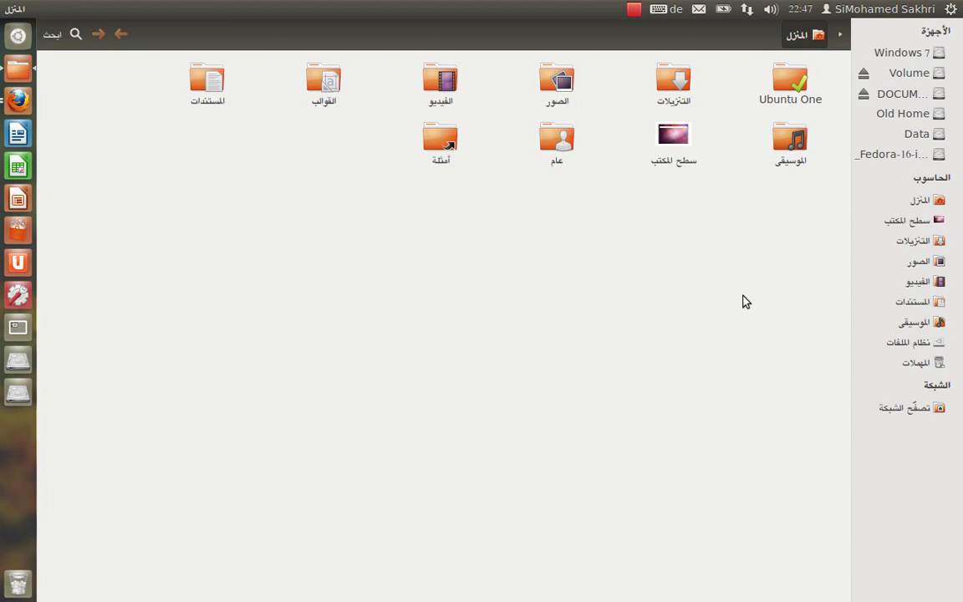
{"action": "left_click", "coordinate": [223, 9]}
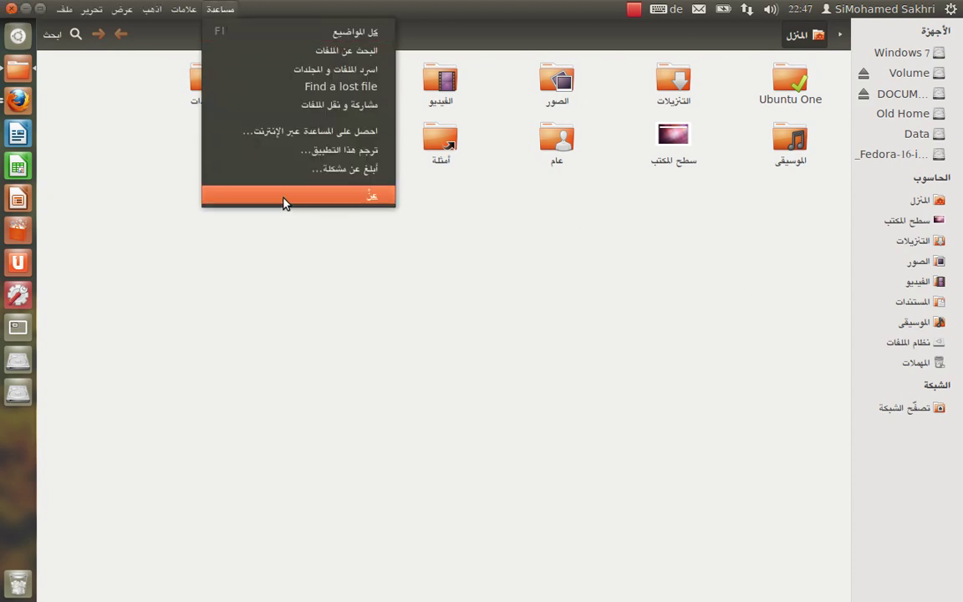
{"action": "left_click", "coordinate": [283, 201]}
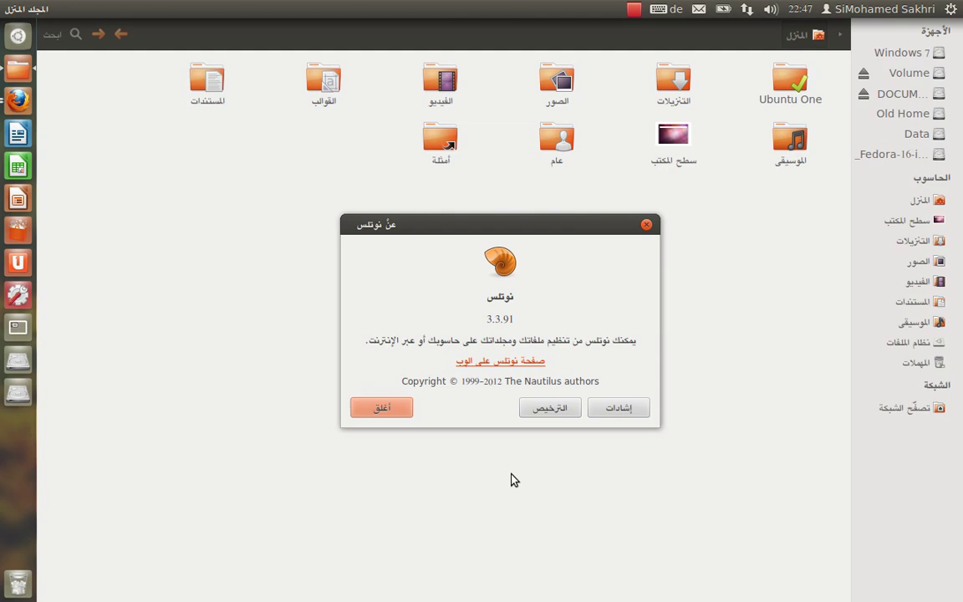
Close the Nautilus About window, then open the DOCUMENTS volume and show its contents as icons
{"action": "left_click", "coordinate": [647, 227]}
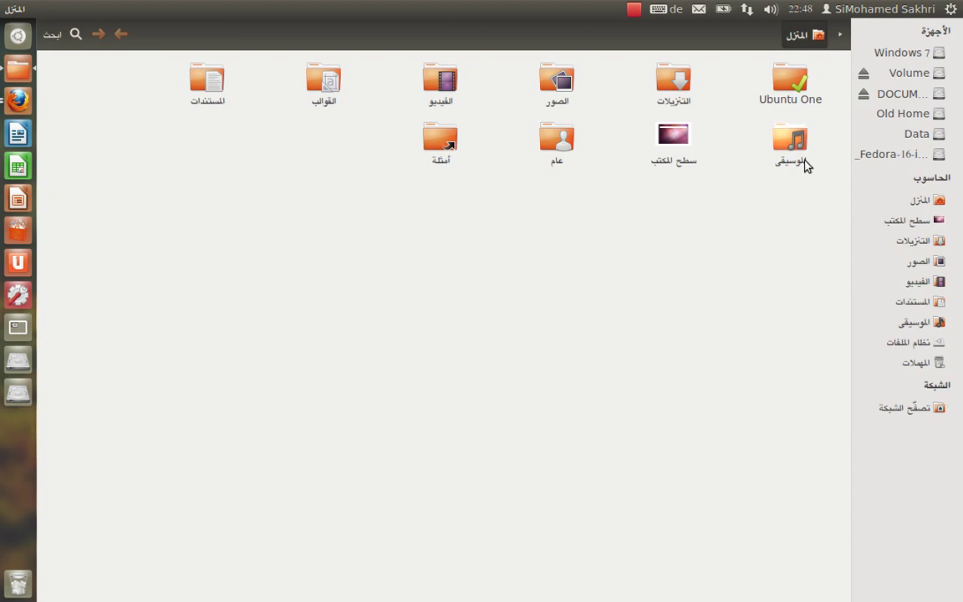
{"action": "left_click", "coordinate": [895, 94]}
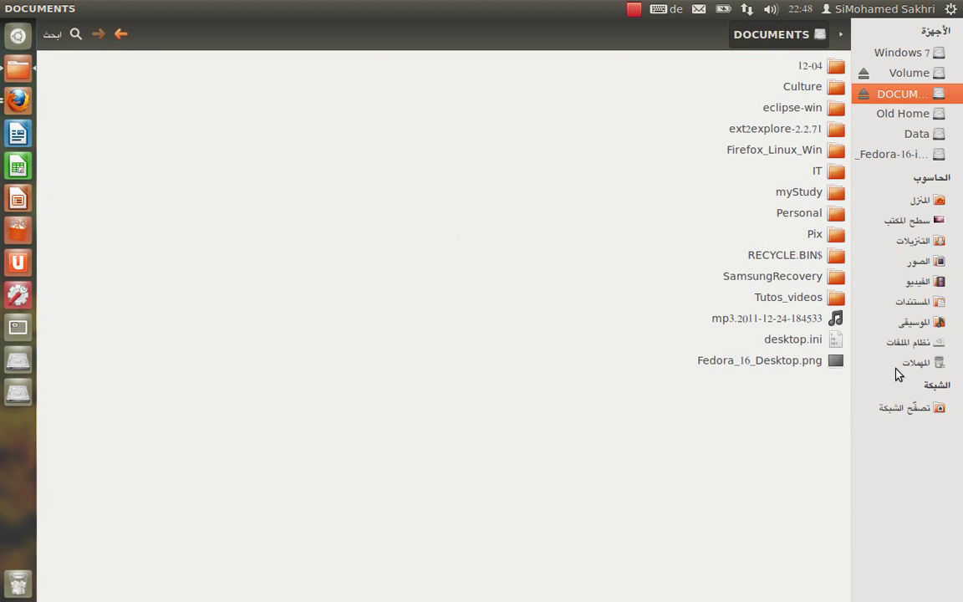
{"action": "left_click", "coordinate": [122, 10]}
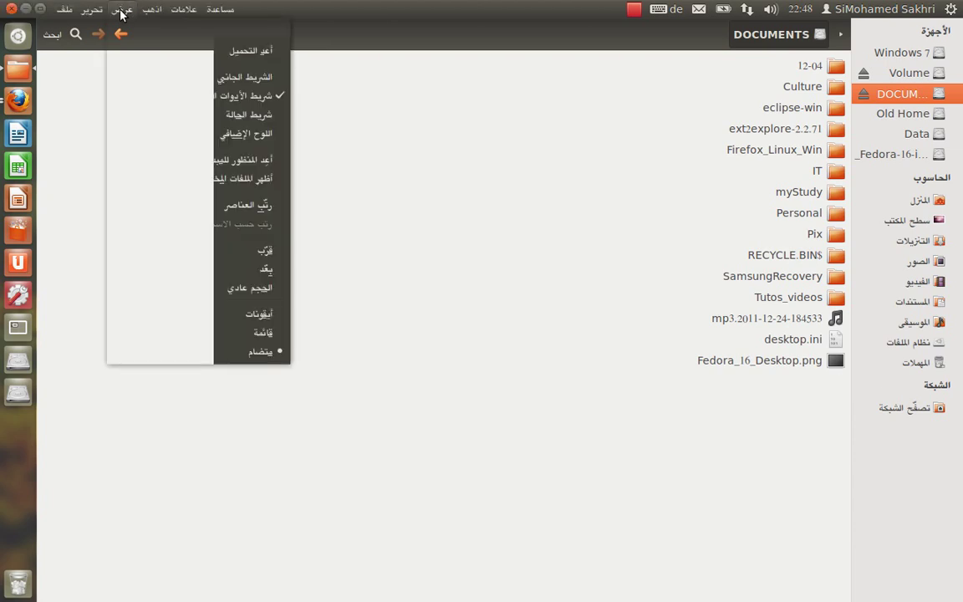
{"action": "left_click", "coordinate": [223, 314]}
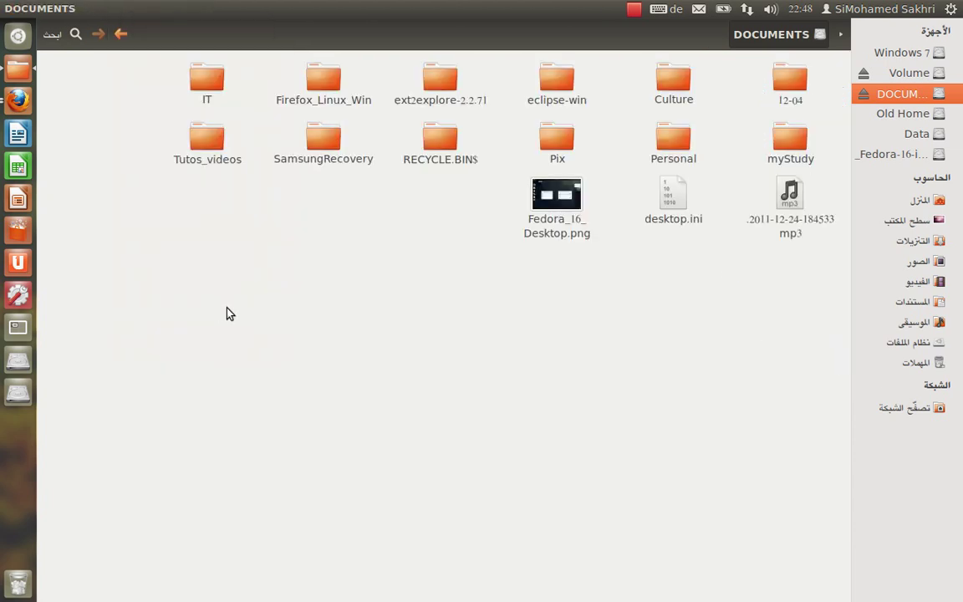
Try the list and compact views on the DOCUMENTS volume and return to the icon view
{"action": "left_click", "coordinate": [122, 9]}
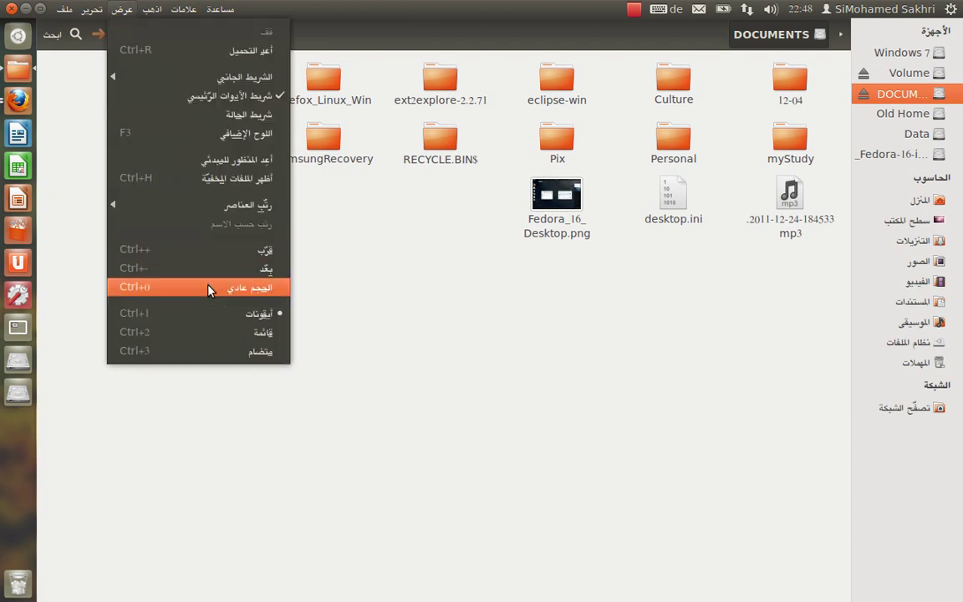
{"action": "left_click", "coordinate": [221, 333]}
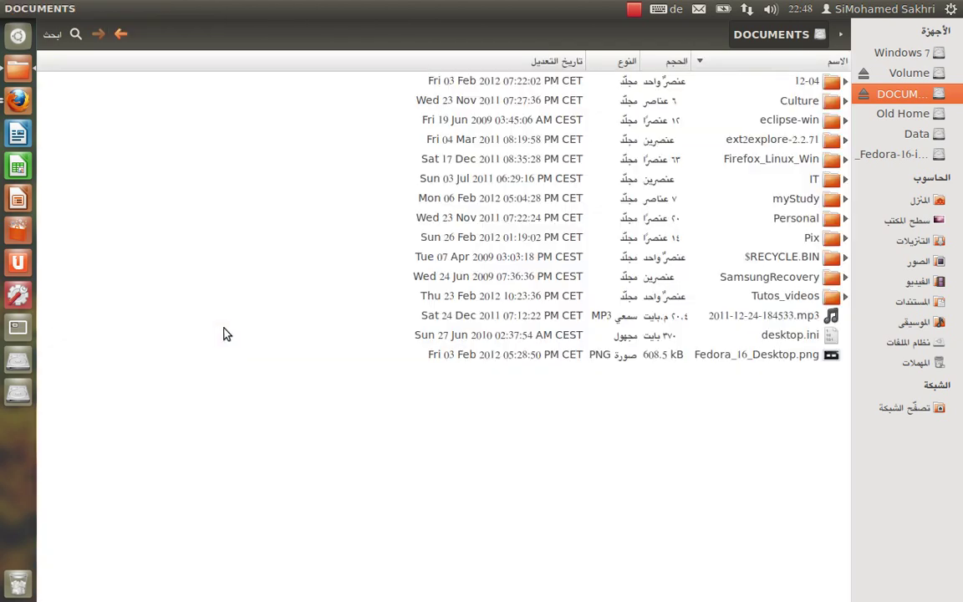
{"action": "left_click", "coordinate": [92, 9]}
{"action": "mouse_move", "coordinate": [122, 9]}
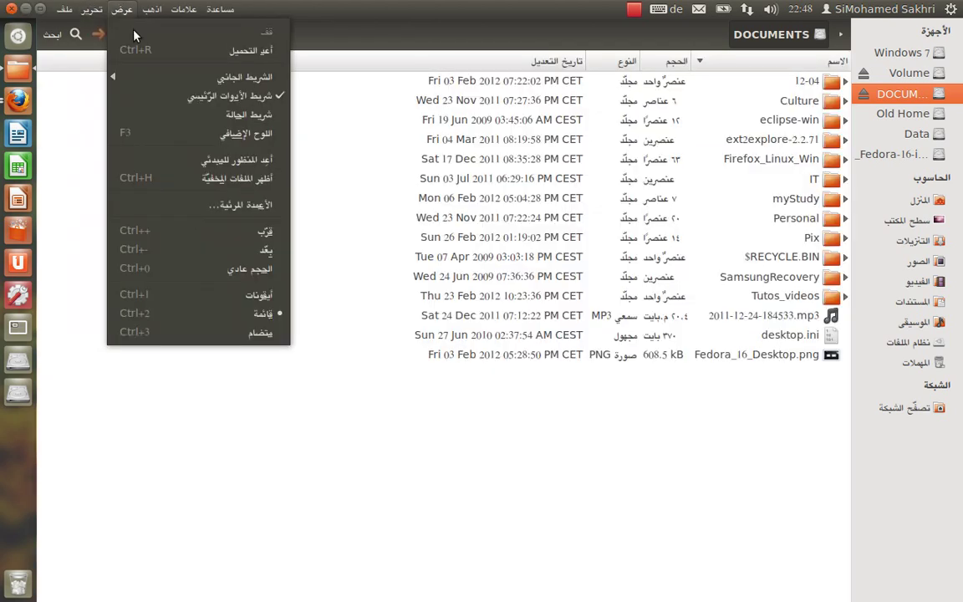
{"action": "left_click", "coordinate": [195, 335]}
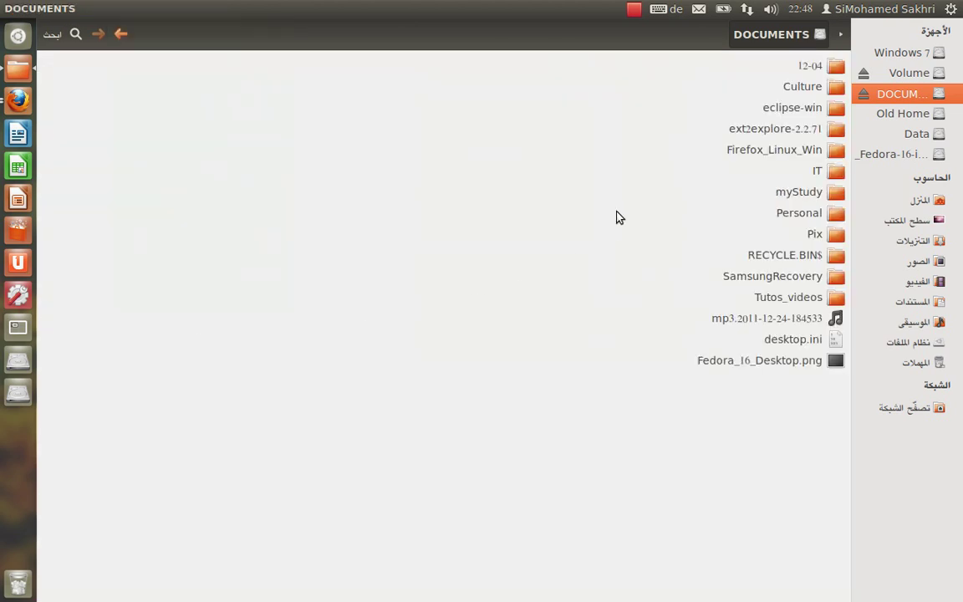
{"action": "left_click", "coordinate": [122, 9]}
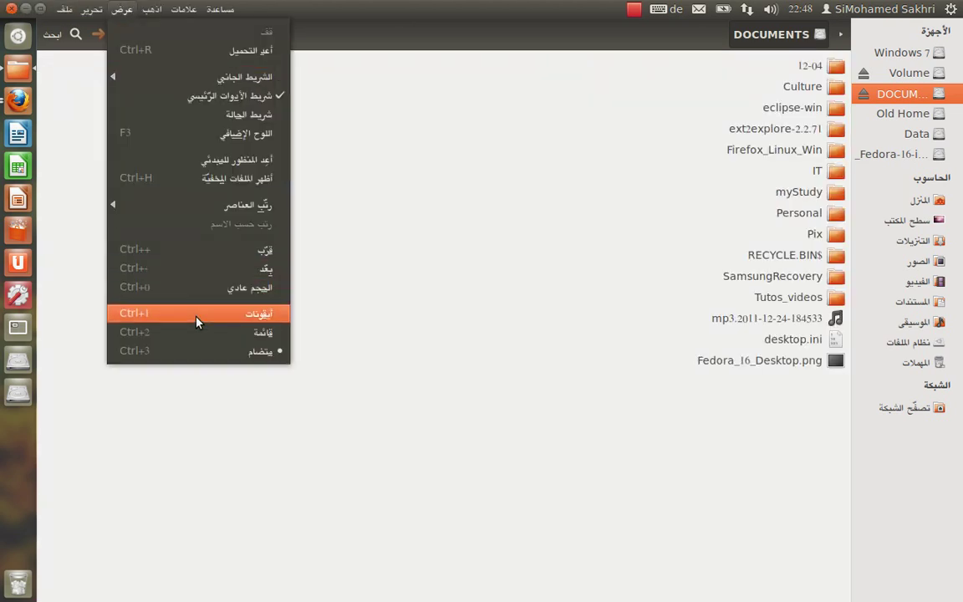
{"action": "left_click", "coordinate": [197, 322]}
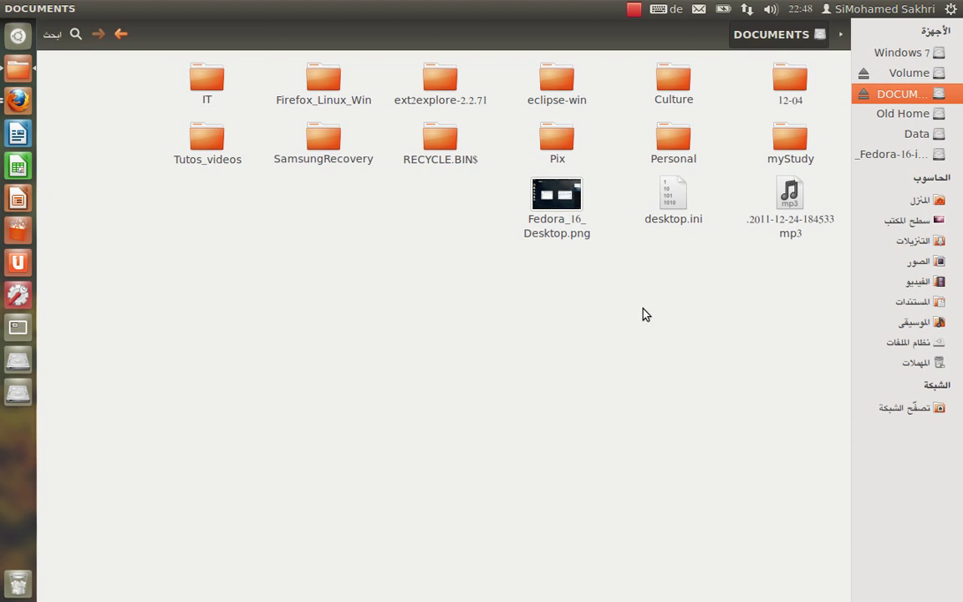
Browse into the IT folder and its Software subfolder, and return to the DOCUMENTS volume
{"action": "double_click", "coordinate": [209, 83]}
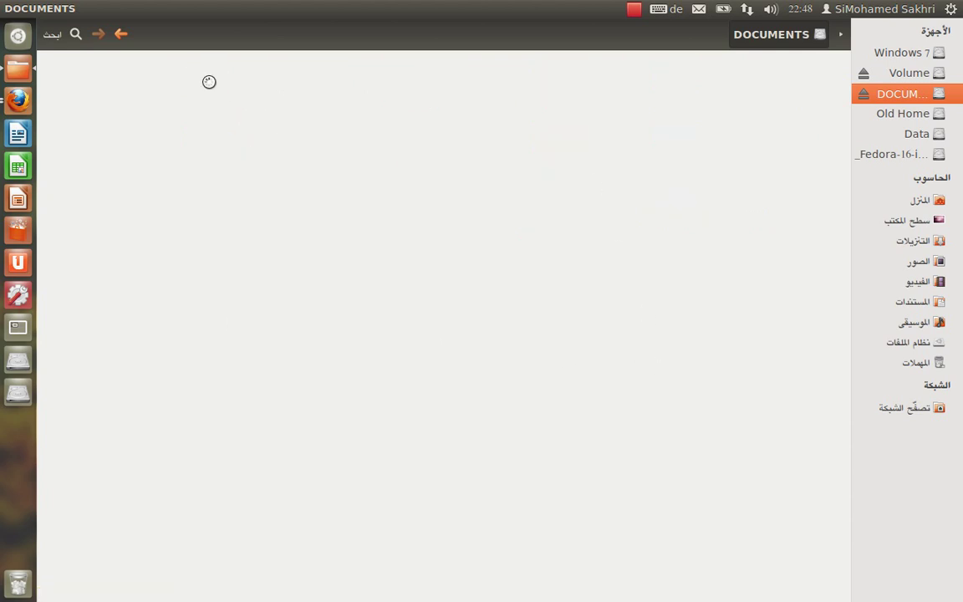
{"action": "double_click", "coordinate": [677, 84]}
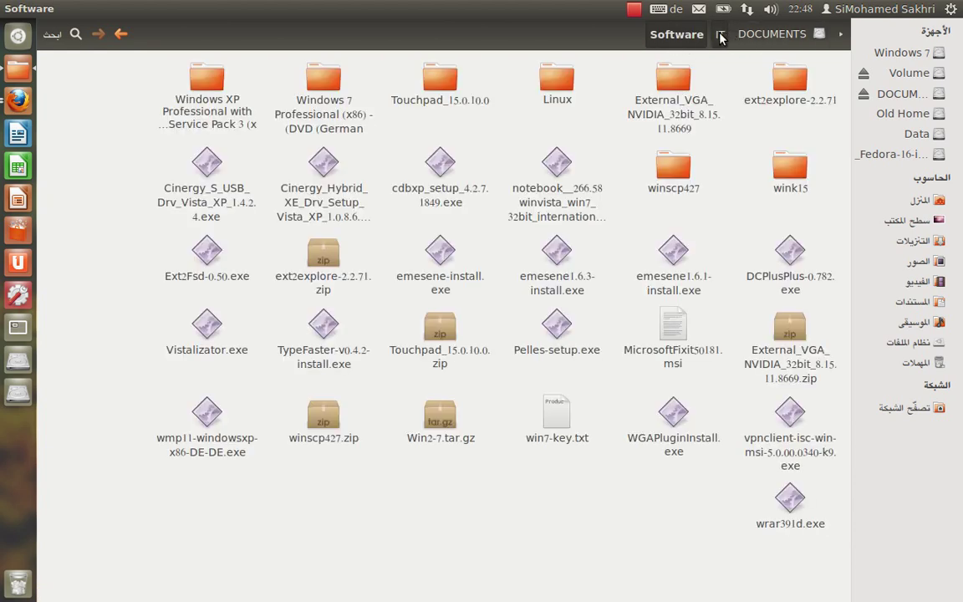
{"action": "left_click", "coordinate": [719, 34]}
{"action": "left_click", "coordinate": [761, 37]}
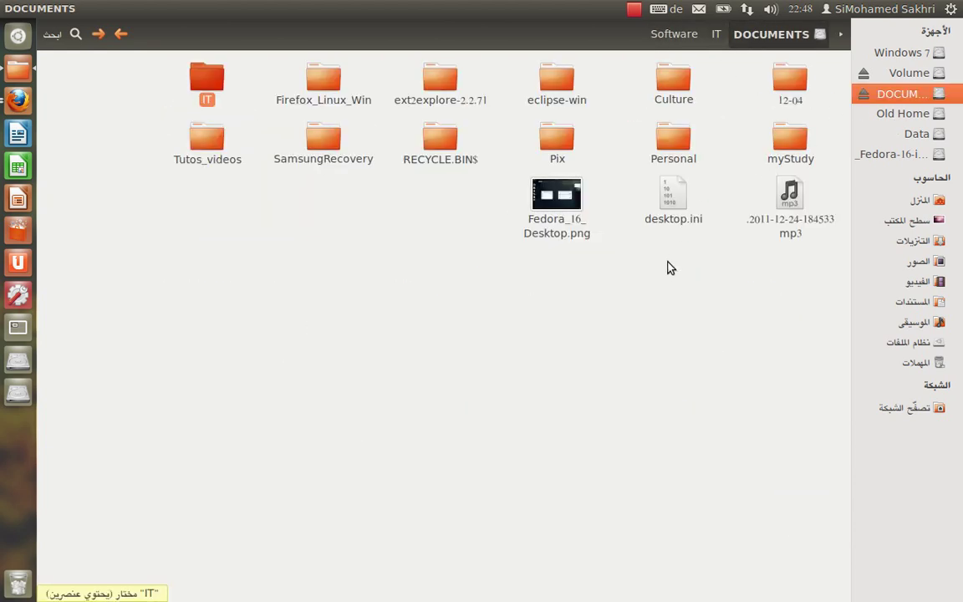
{"action": "left_click", "coordinate": [645, 344]}
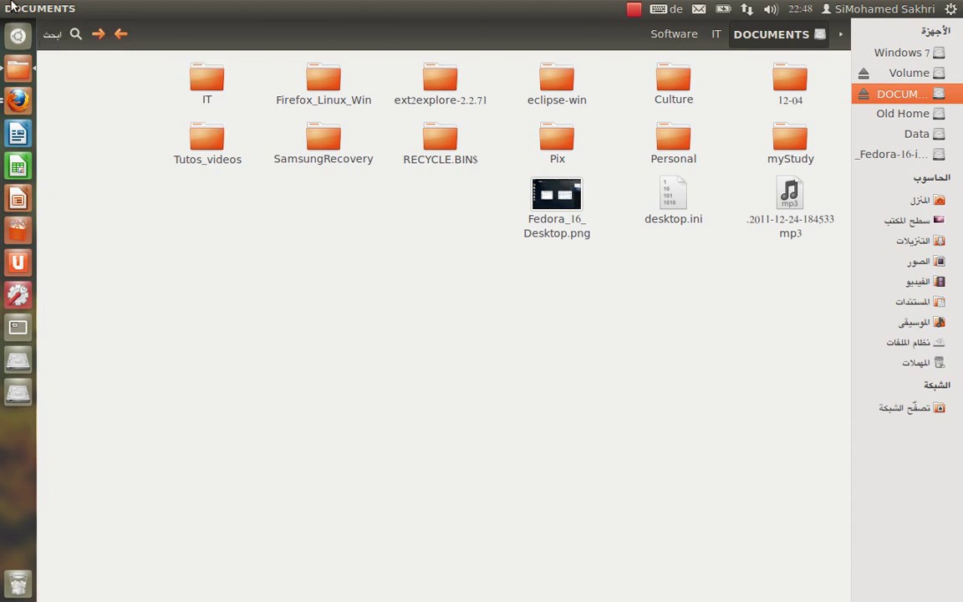
Look through the views, behavior, display, list columns and preview sections of the file management preferences and close them
{"action": "left_click", "coordinate": [94, 14]}
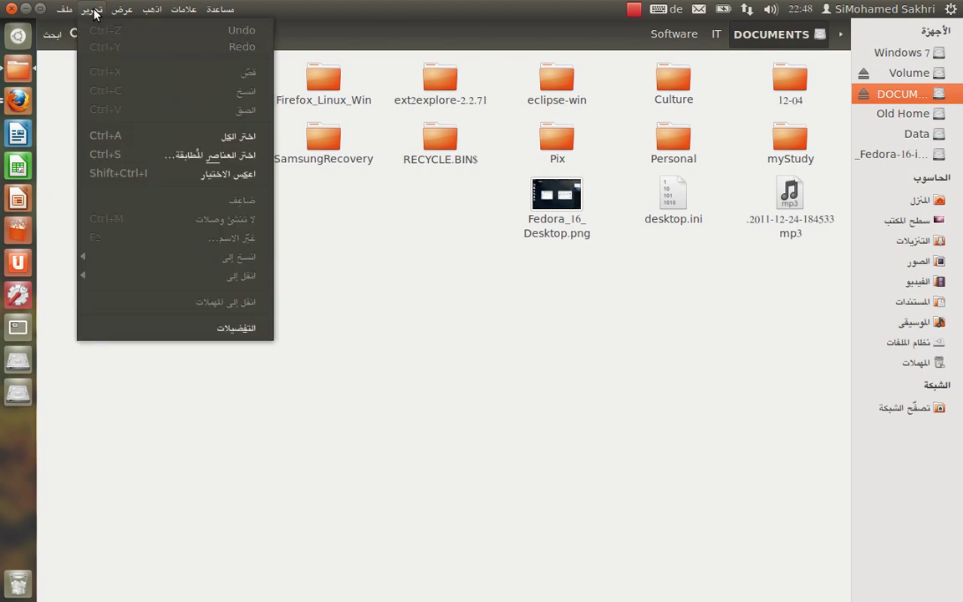
{"action": "left_click", "coordinate": [216, 301]}
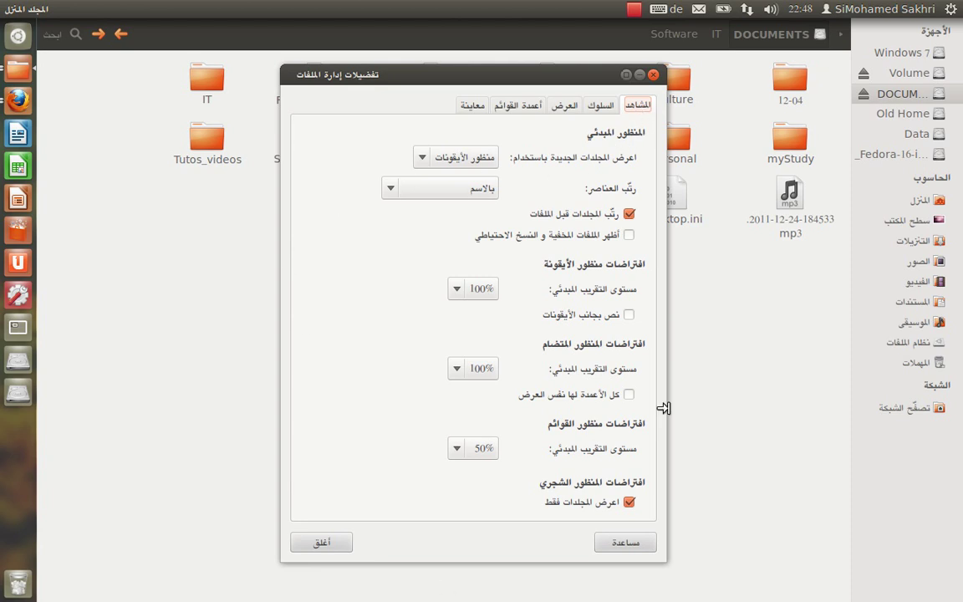
{"action": "left_click", "coordinate": [600, 107]}
{"action": "left_click", "coordinate": [572, 109]}
{"action": "left_click", "coordinate": [521, 107]}
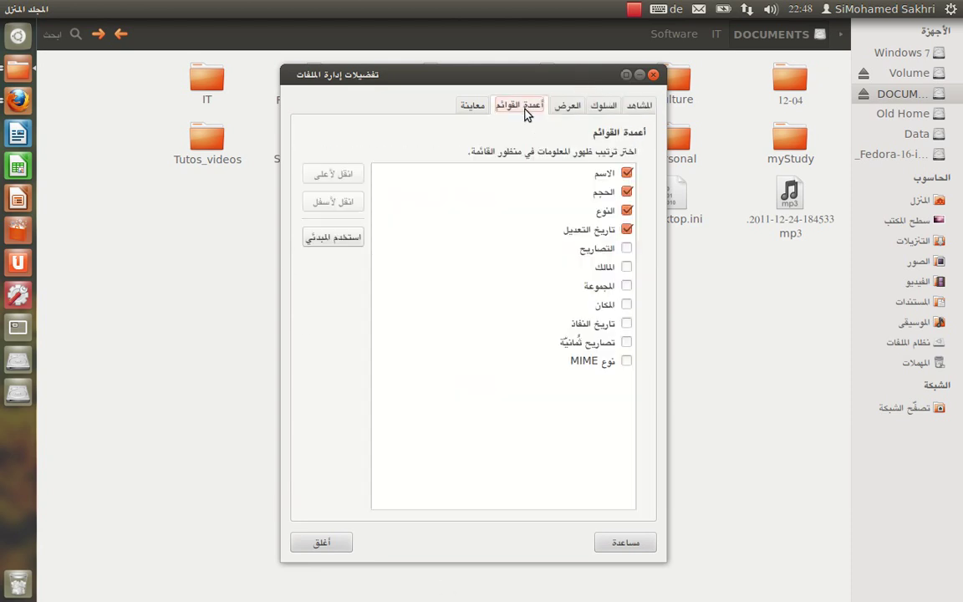
{"action": "left_click", "coordinate": [468, 107]}
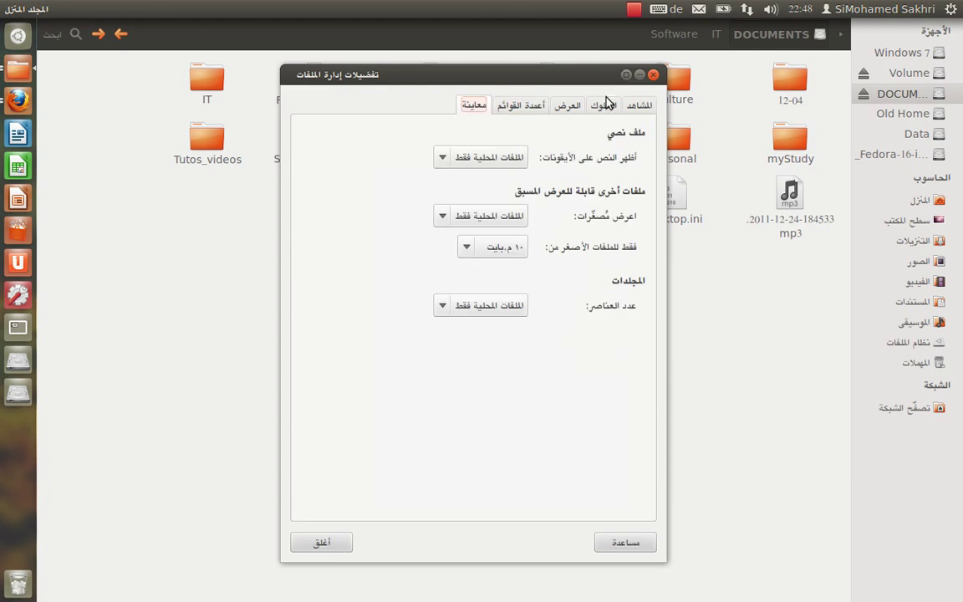
{"action": "left_click", "coordinate": [653, 75]}
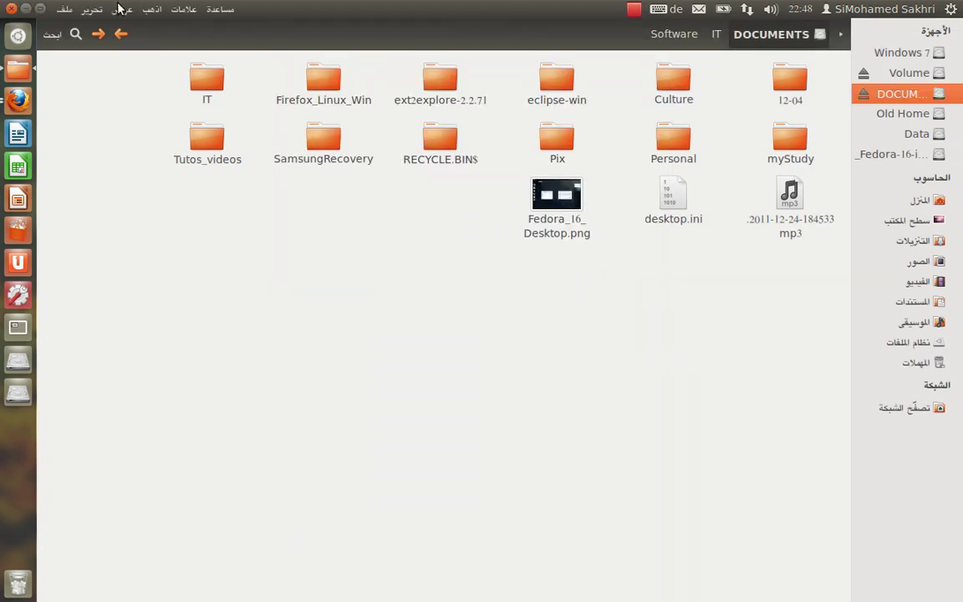
Show an extra pane in the file manager and open the myStudy folder in it
{"action": "left_click", "coordinate": [122, 9]}
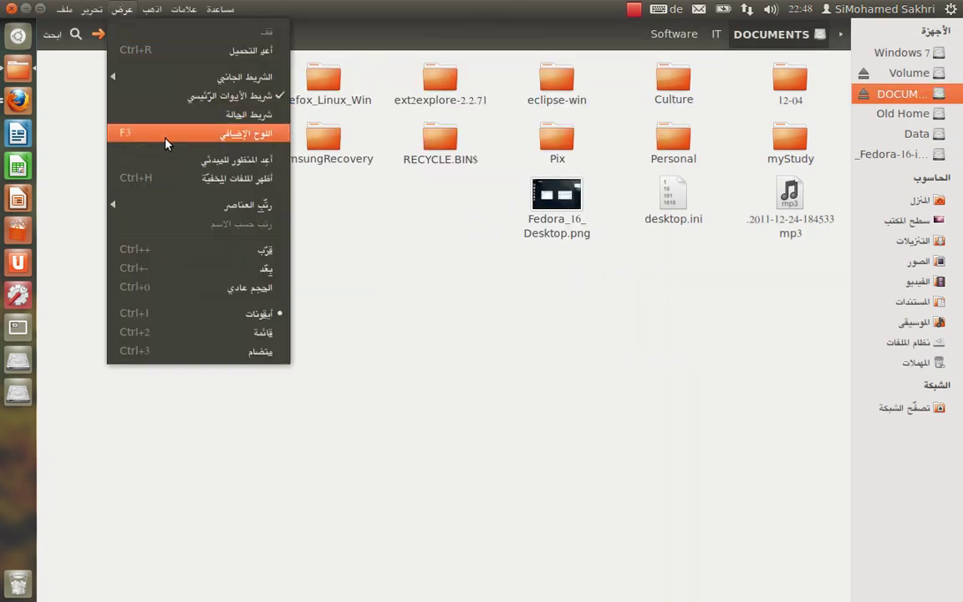
{"action": "left_click", "coordinate": [148, 133]}
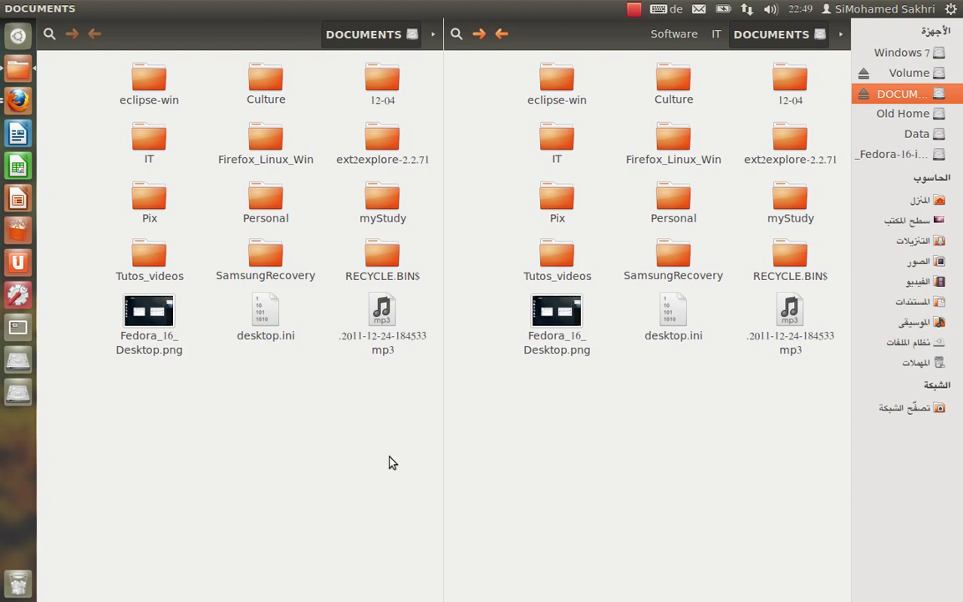
{"action": "double_click", "coordinate": [383, 203]}
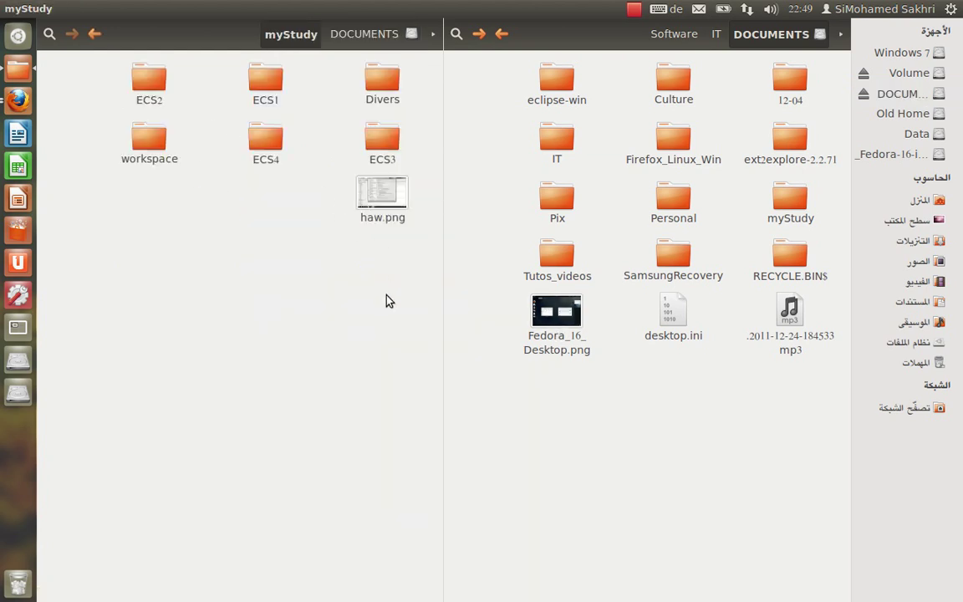
Move haw.png from myStudy into DOCUMENTS and back again between the two panes
{"action": "left_click_drag", "start_coordinate": [376, 207], "coordinate": [719, 474]}
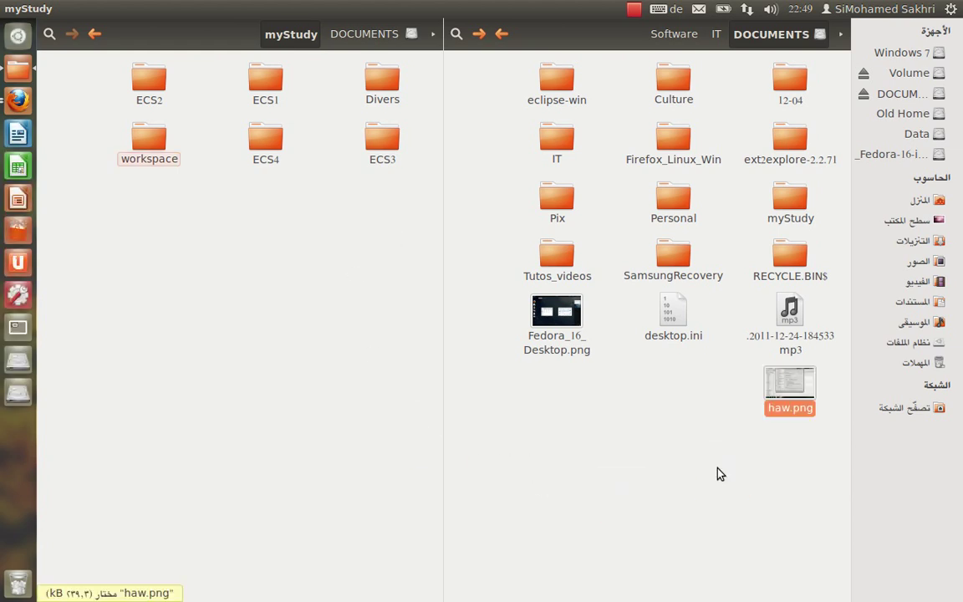
{"action": "left_click_drag", "start_coordinate": [790, 393], "coordinate": [275, 242]}
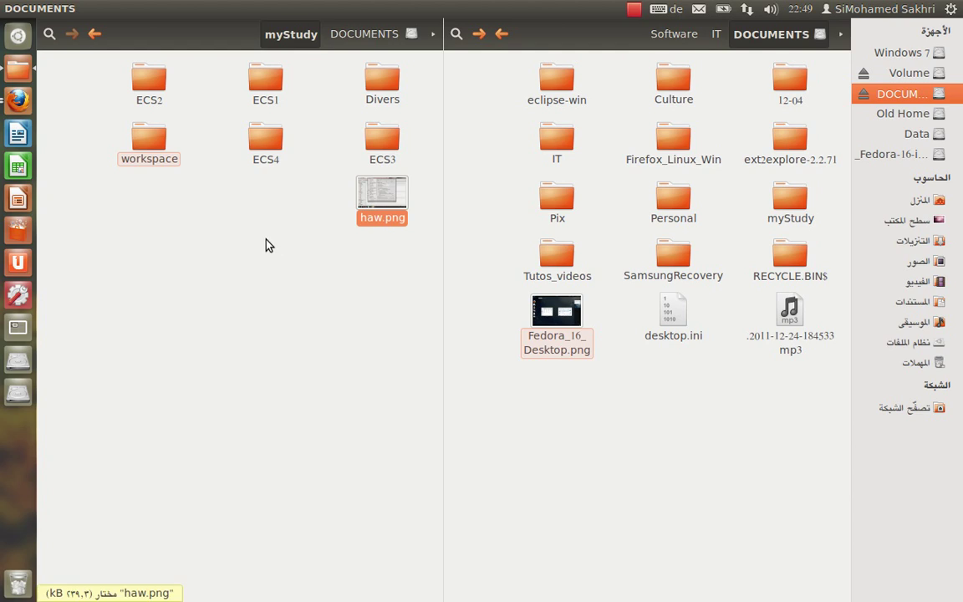
{"action": "left_click", "coordinate": [269, 276]}
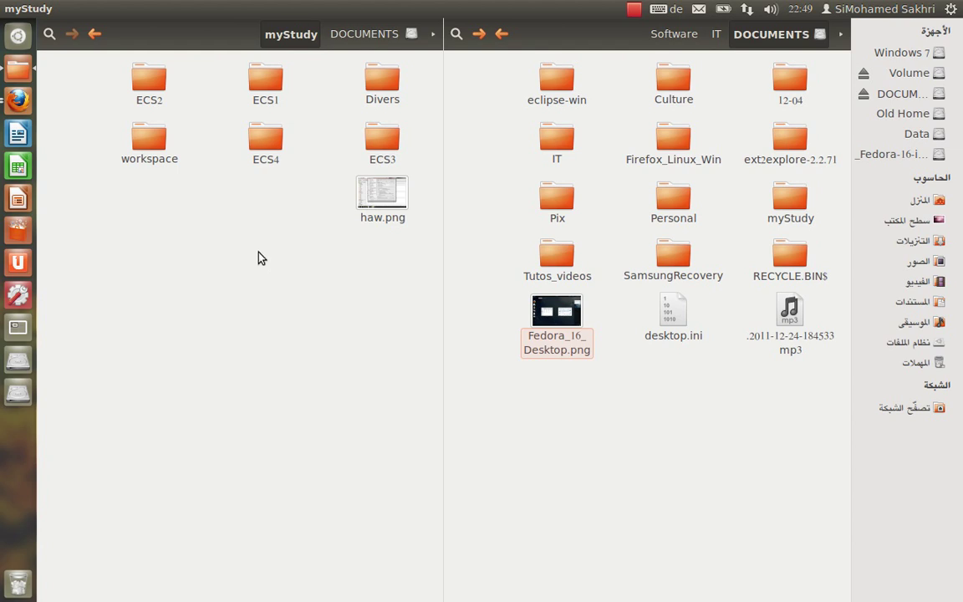
Close the file manager and switch to Firefox to look over the mjma3.com home page
{"action": "mouse_move", "coordinate": [46, 10]}
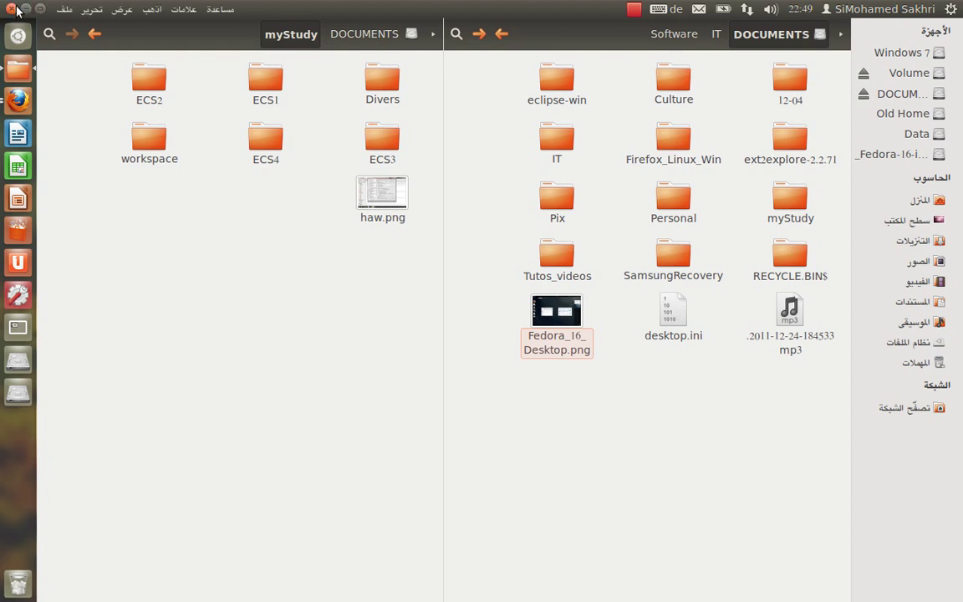
{"action": "left_click", "coordinate": [10, 9]}
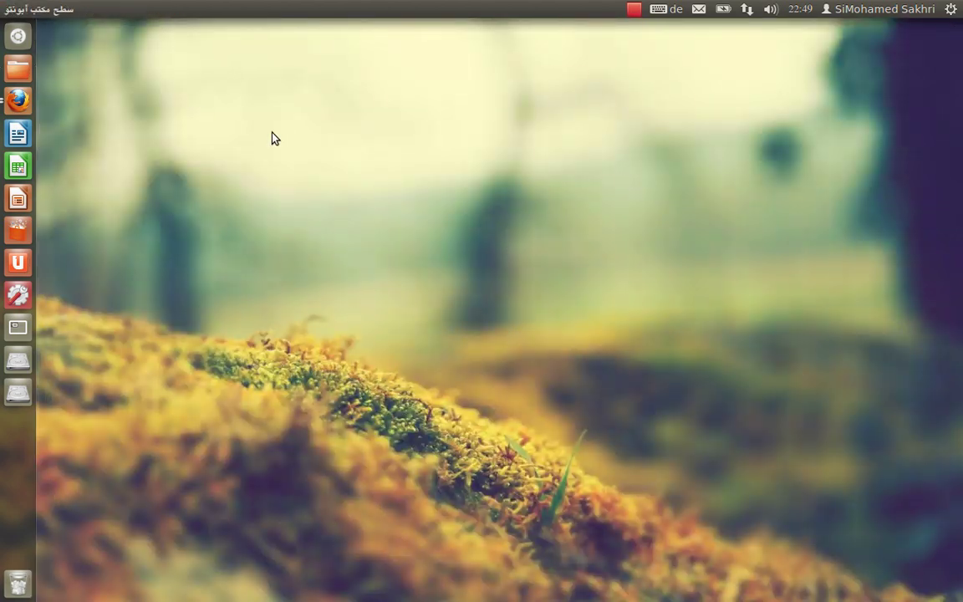
{"action": "left_click", "coordinate": [18, 99]}
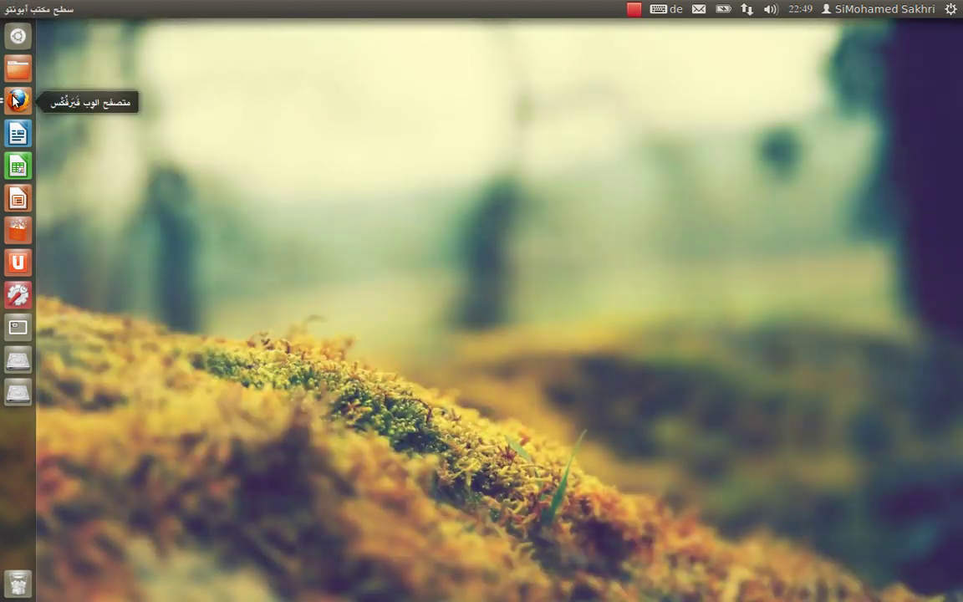
{"action": "scroll", "coordinate": [763, 318], "scroll_direction": "down", "scroll_amount": 2}
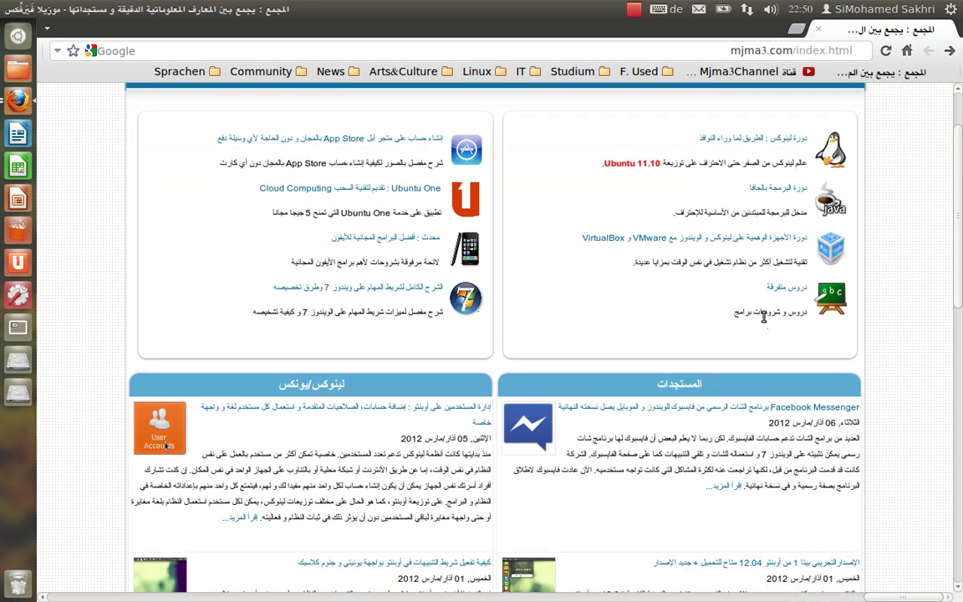
{"action": "scroll", "coordinate": [763, 318], "scroll_direction": "up", "scroll_amount": 2}
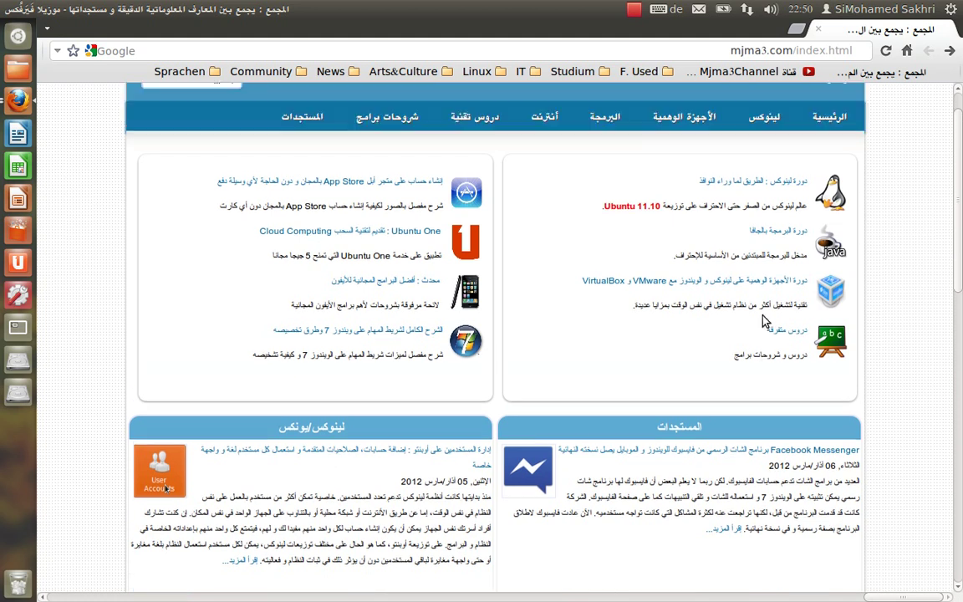